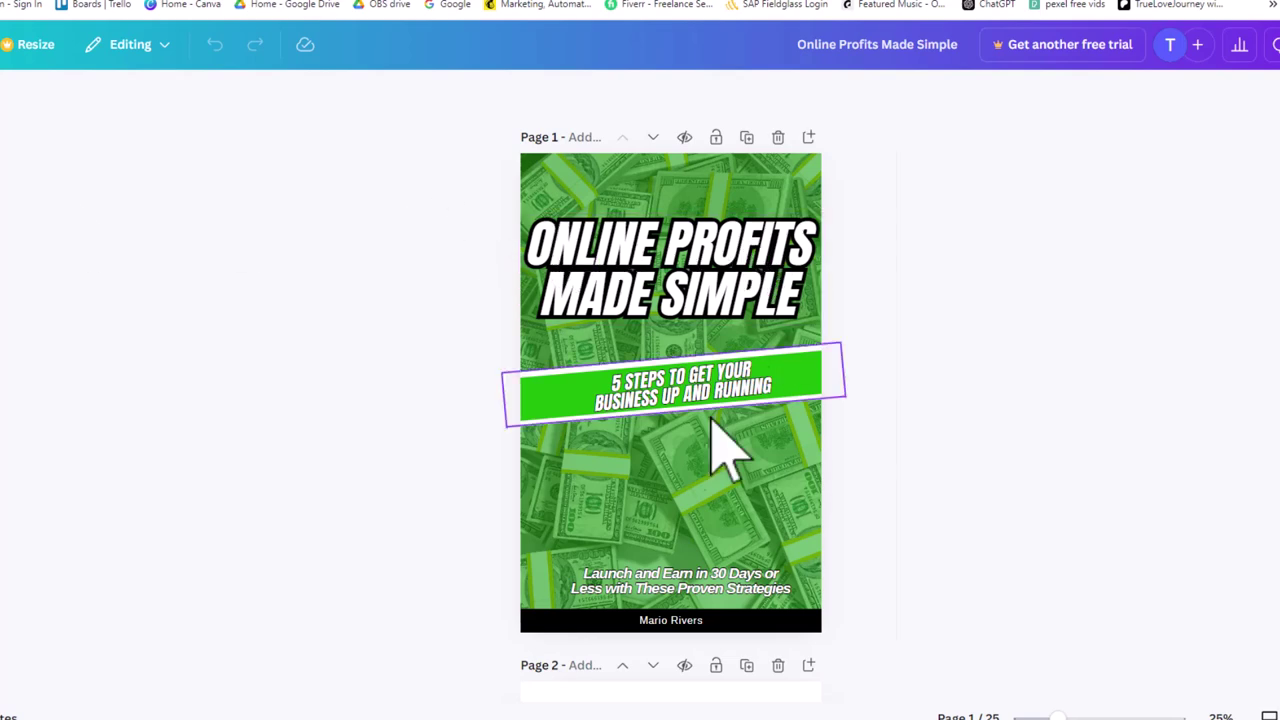
- Look through the finished e-book from its cover down to page 12 and return to the cover
scroll(750, 555, "down", 4)
scroll(740, 545, "up", 4)
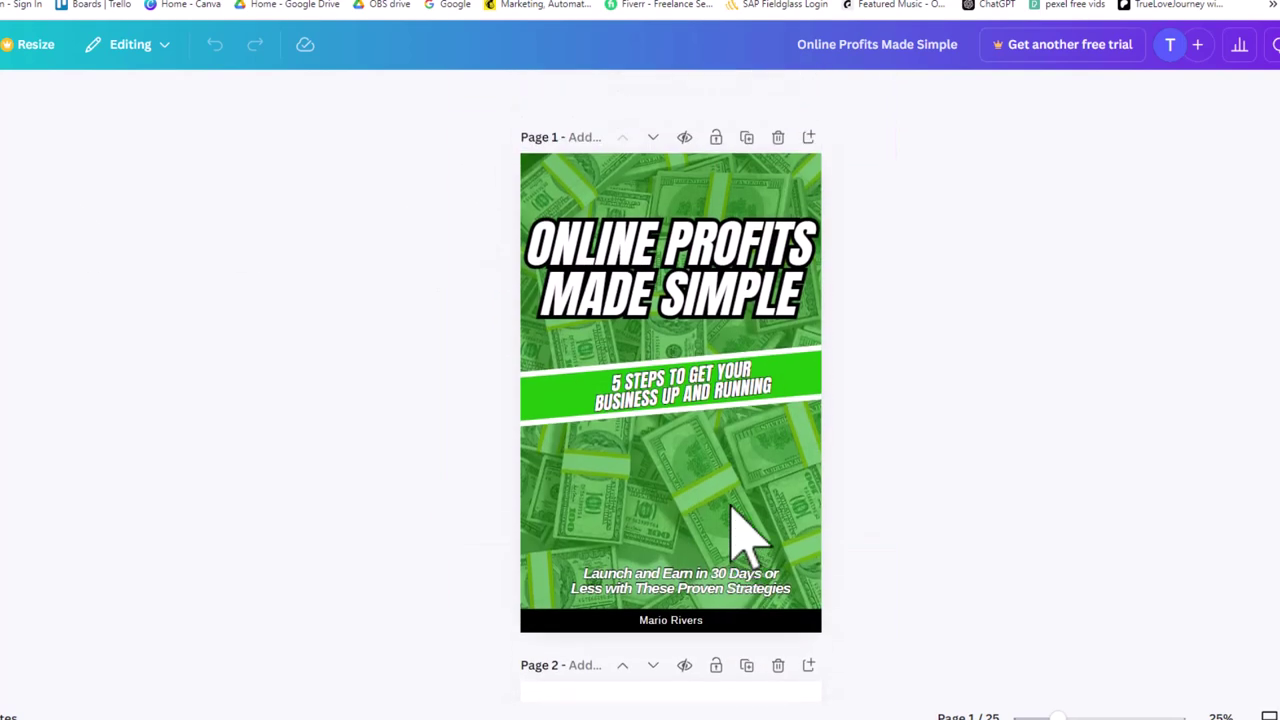
scroll(700, 334, "down", 5)
scroll(688, 385, "down", 8)
scroll(688, 385, "down", 7)
scroll(703, 415, "down", 8)
scroll(703, 415, "down", 8)
scroll(703, 415, "down", 8)
scroll(703, 415, "down", 8)
scroll(686, 390, "down", 6)
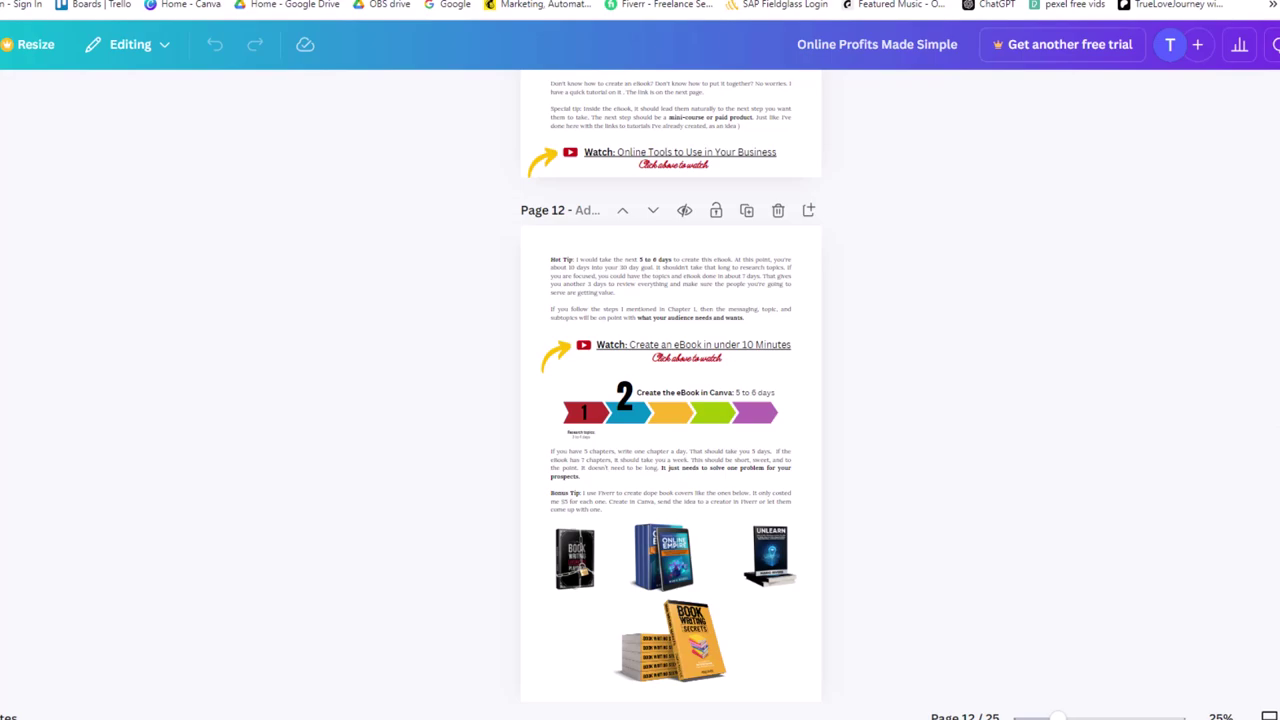
scroll(670, 400, "up", 20)
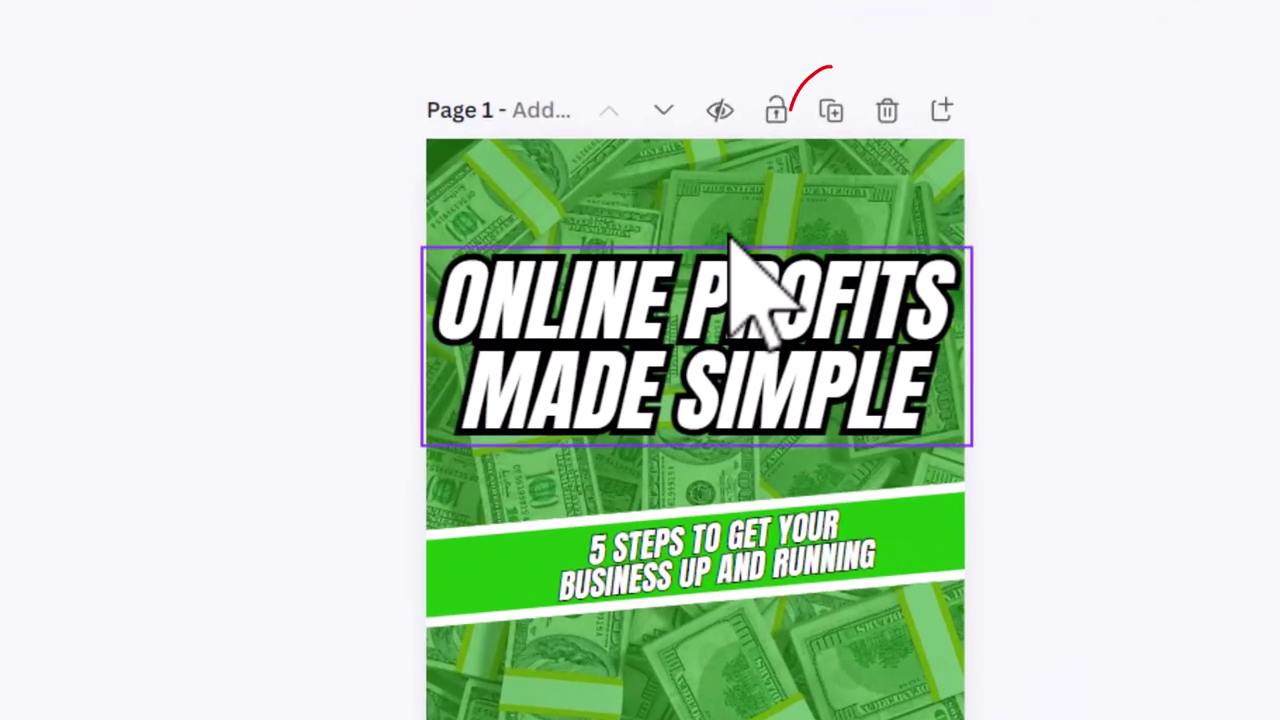
- Add a blank page and move it up directly behind the cover as page 2
left_click(831, 110)
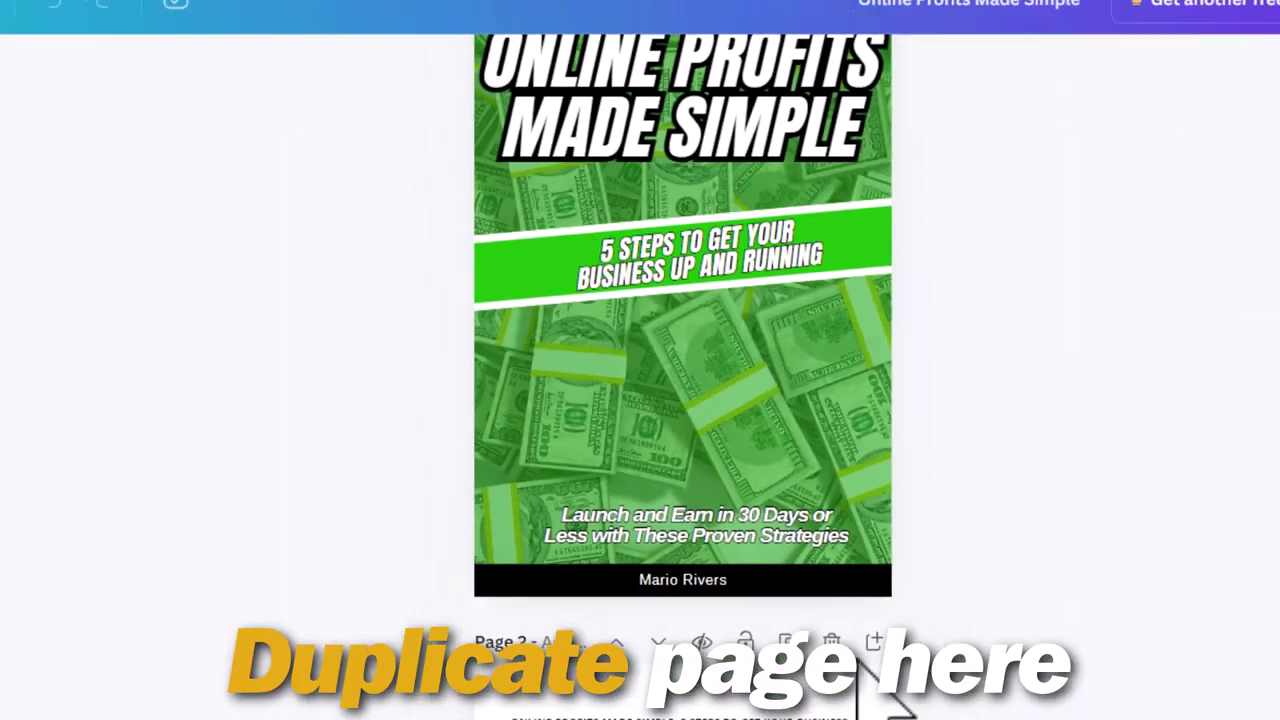
left_click(803, 512)
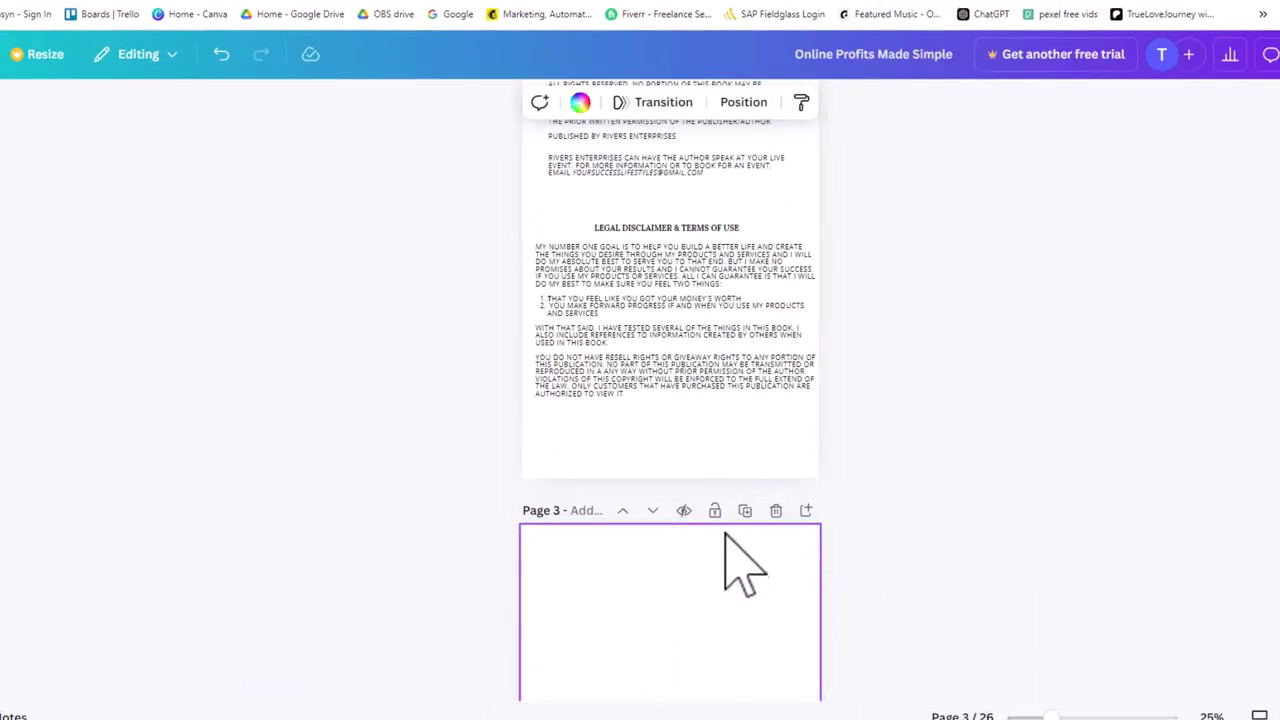
left_click(621, 511)
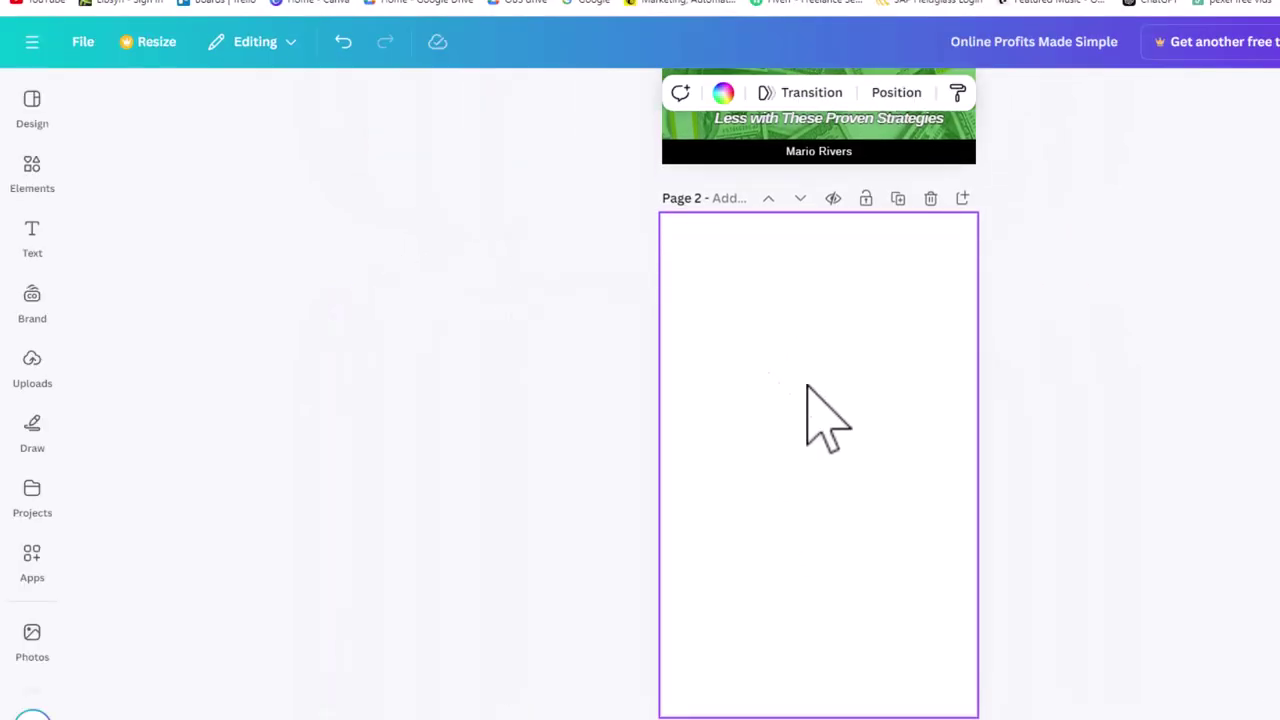
scroll(817, 364, "up", 5)
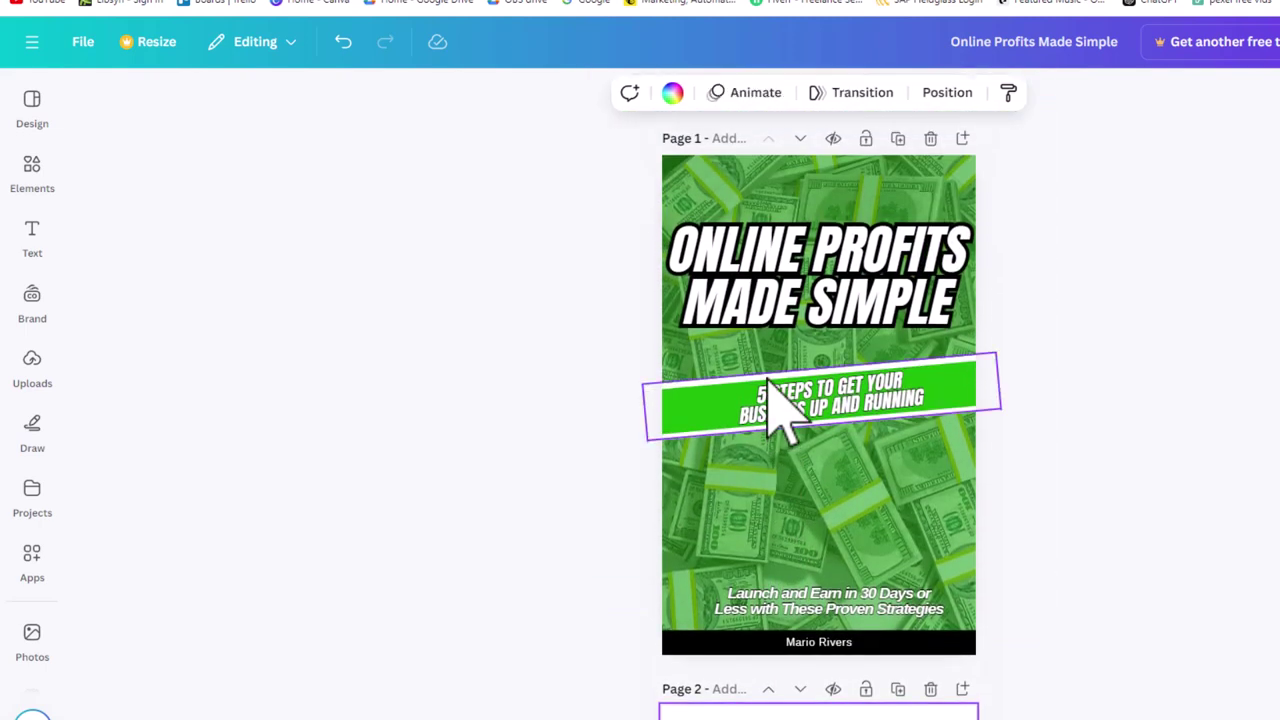
left_click(760, 300)
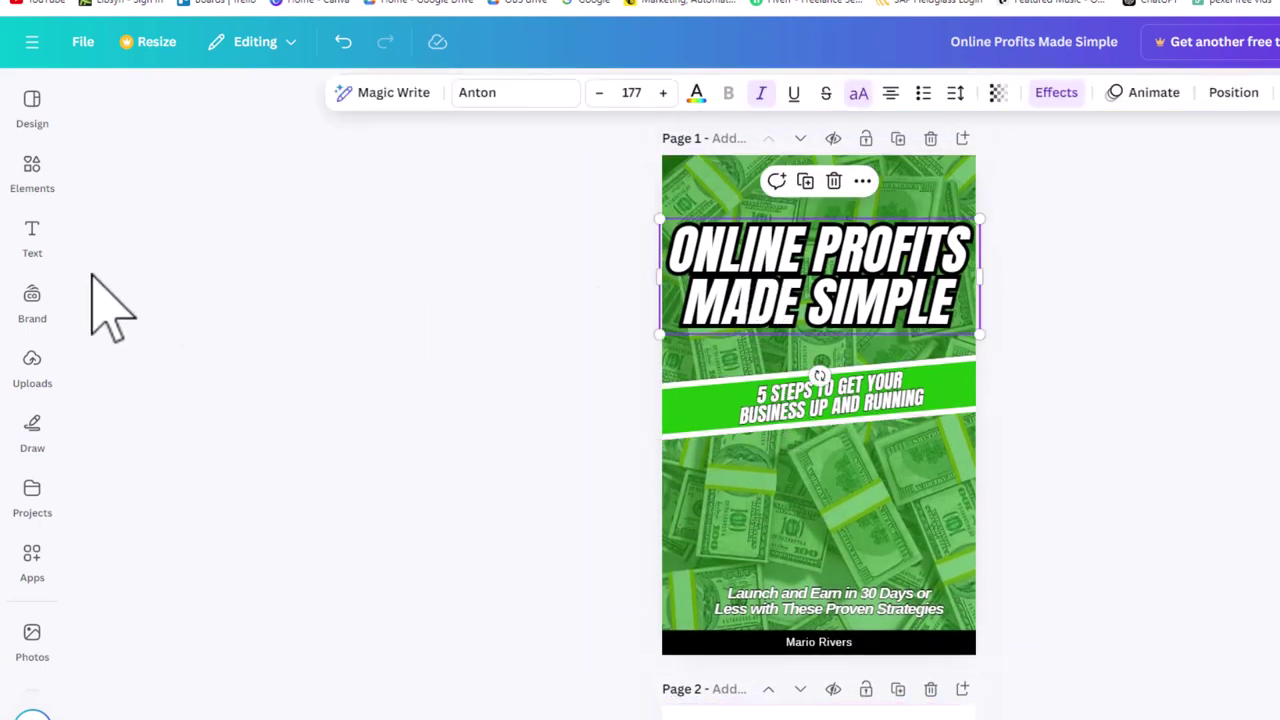
scroll(600, 509, "down", 5)
left_click(749, 451)
left_click(32, 240)
scroll(740, 300, "up", 5)
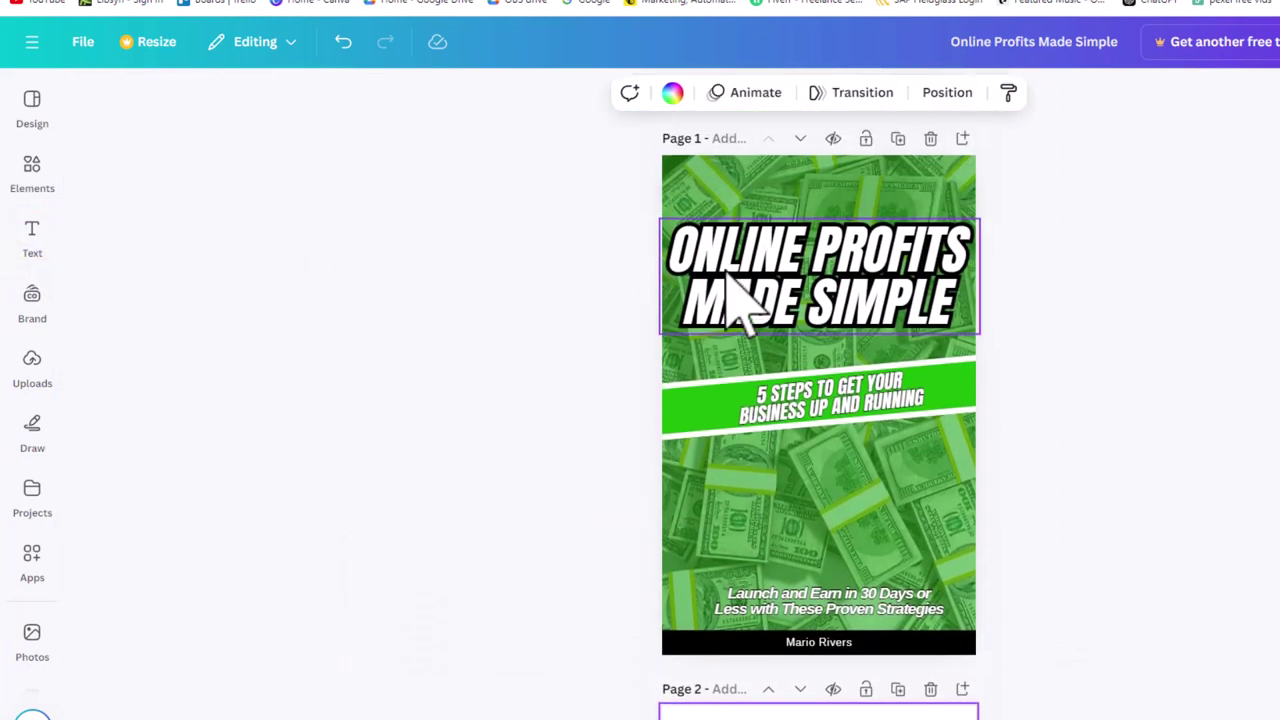
- Search the elements for "money" photos and fill blank page 2 with the picture of banded dollar bill stacks
left_click(719, 191)
left_click(32, 172)
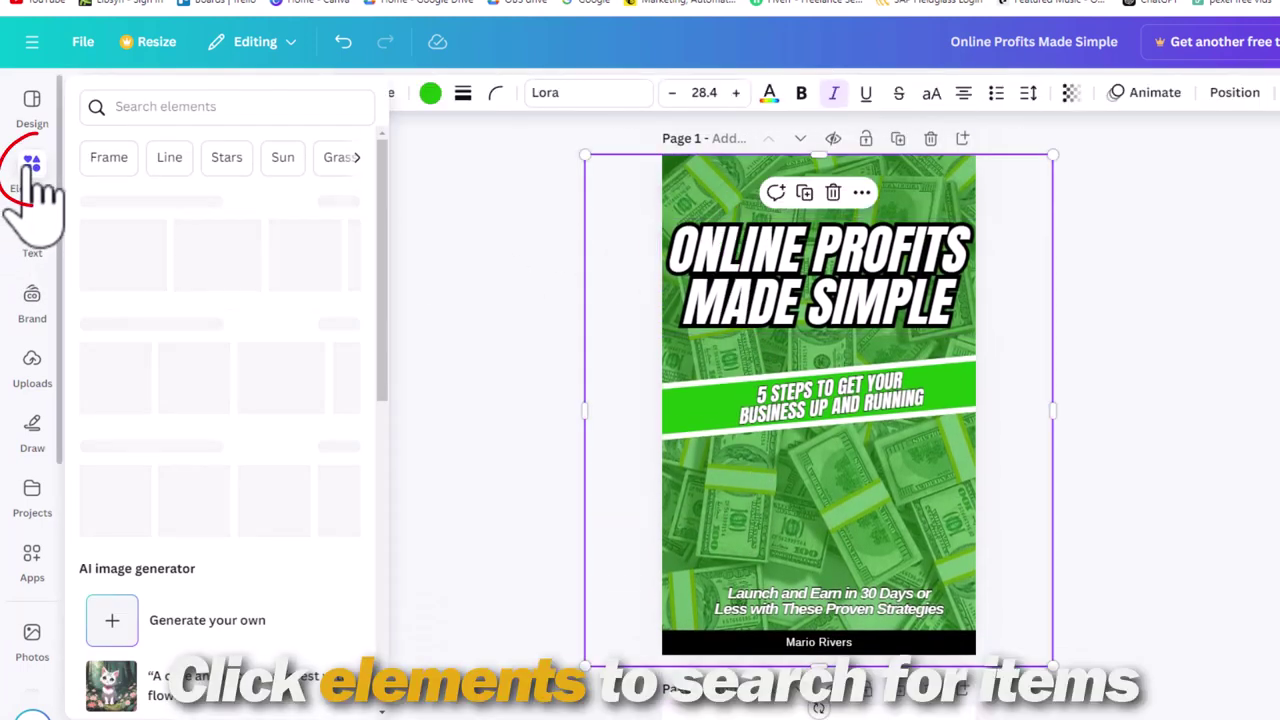
left_click(160, 100)
type("money")
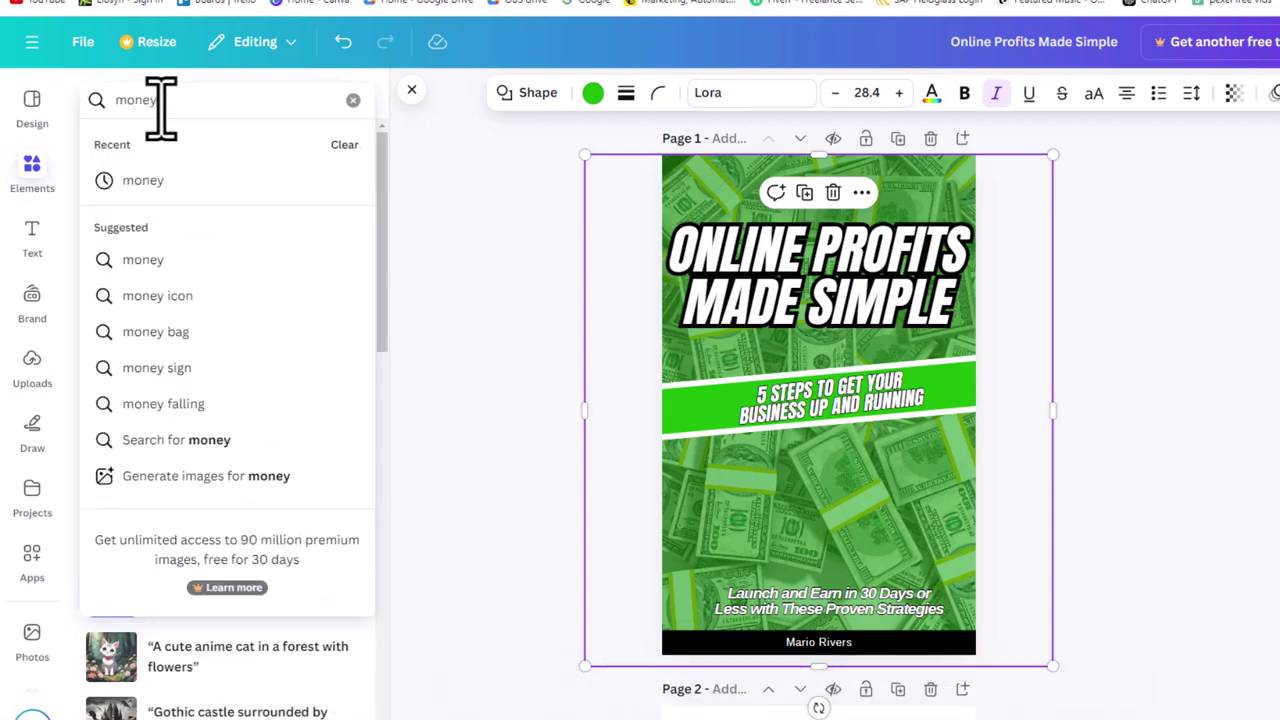
key("Return")
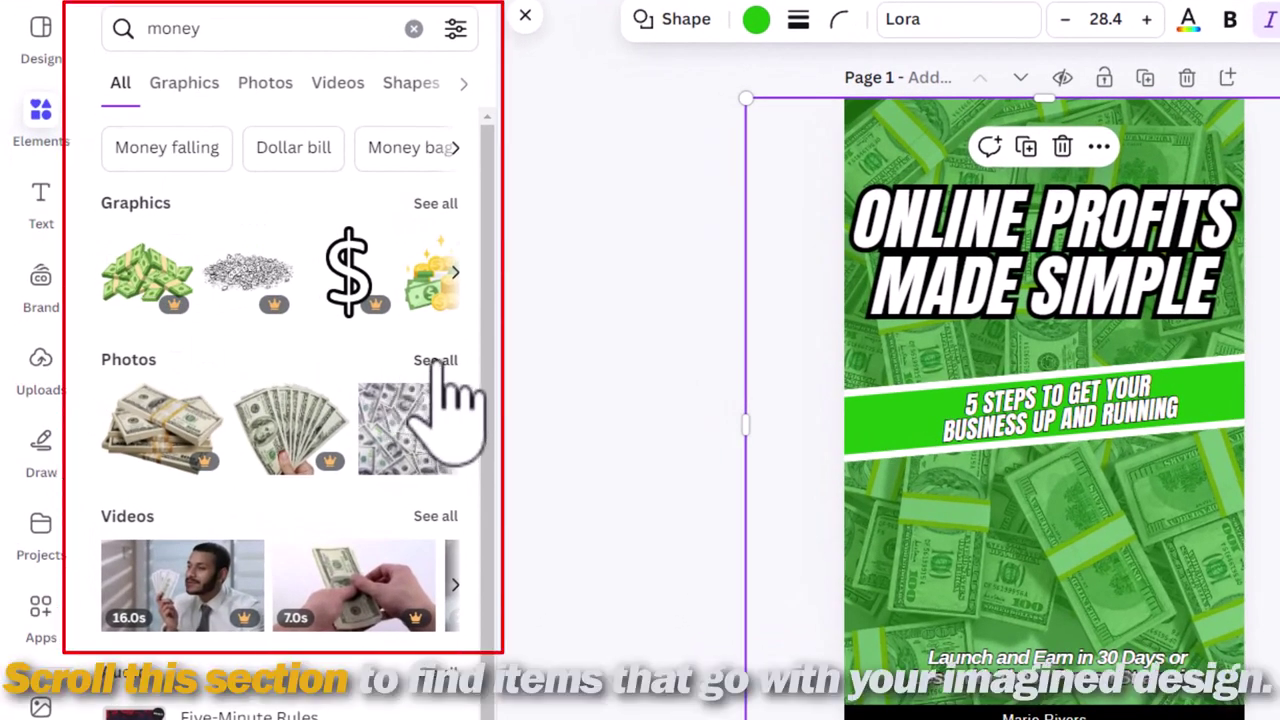
left_click(430, 362)
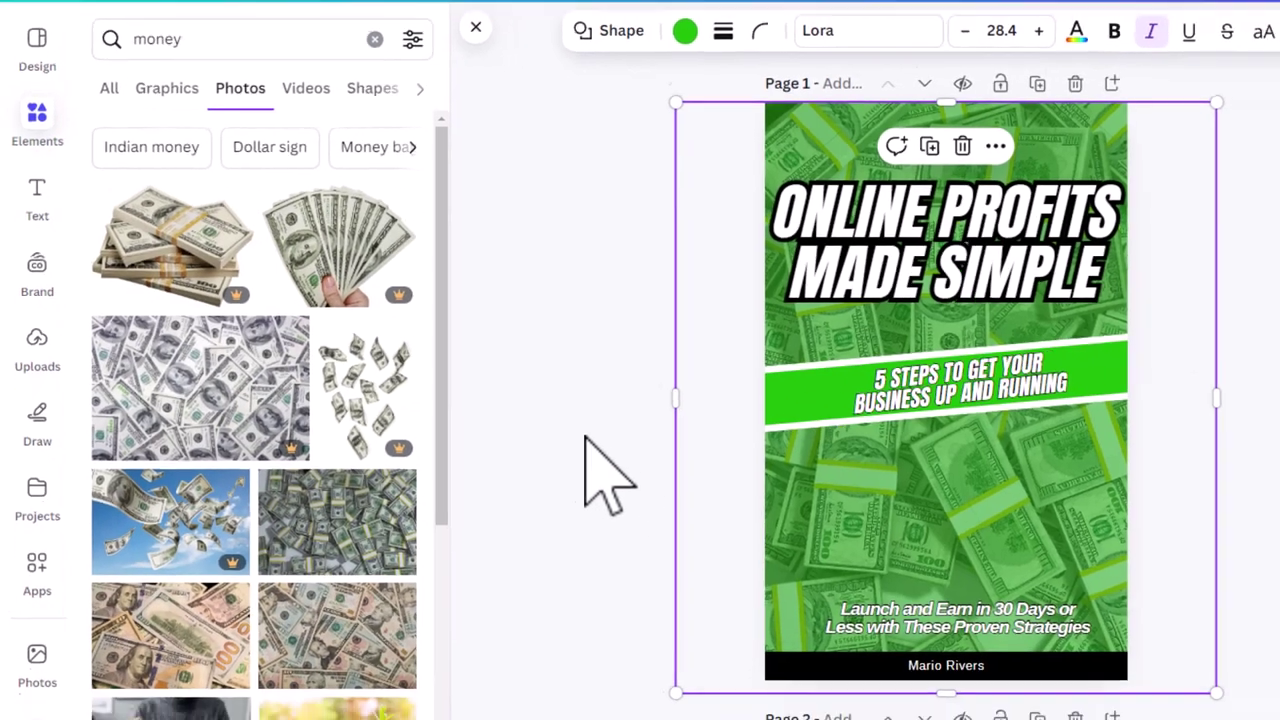
scroll(645, 473, "down", 5)
left_click_drag(305, 490, 706, 466)
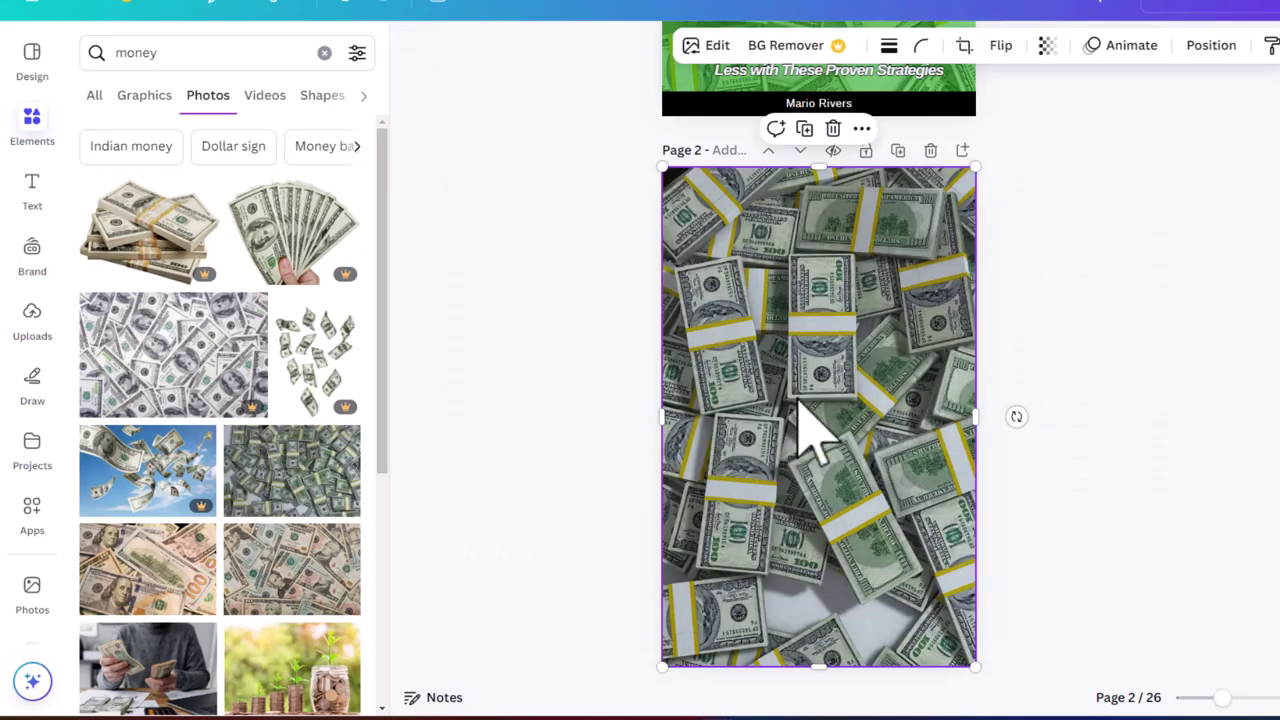
- Add a square shape from the elements on top of the money photo on page 2
scroll(829, 386, "up", 5)
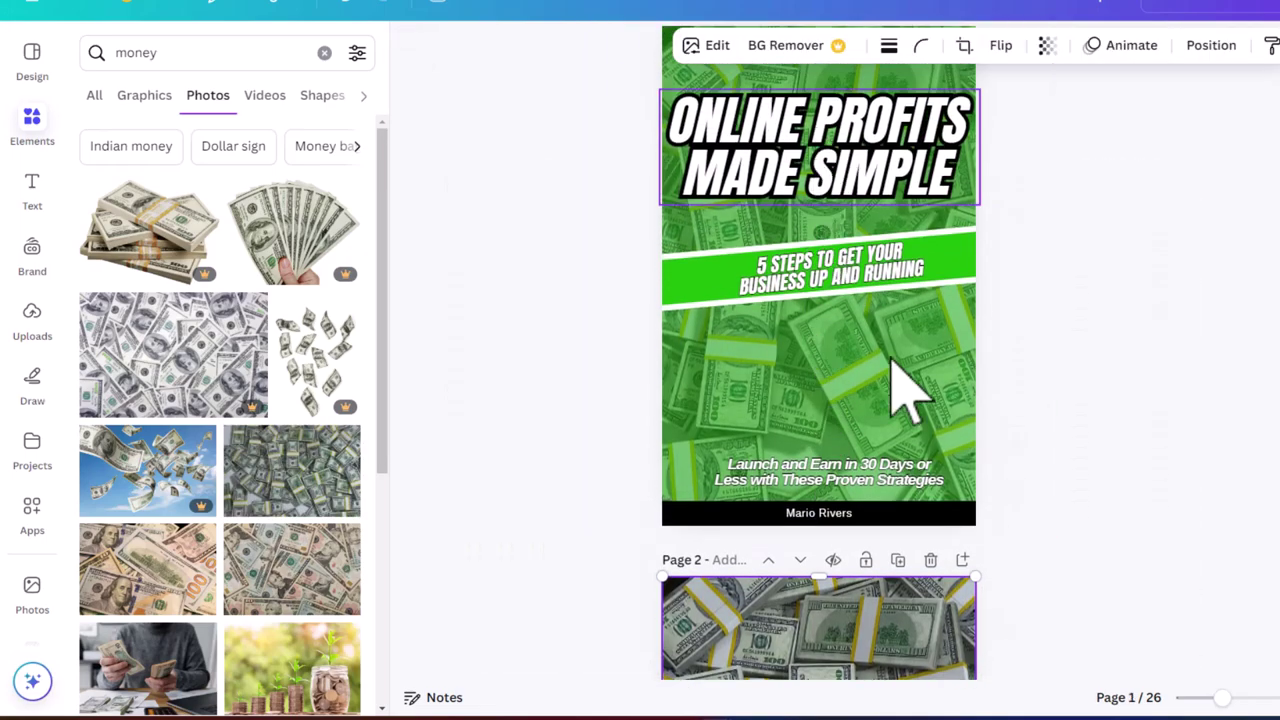
scroll(855, 385, "down", 5)
left_click(32, 120)
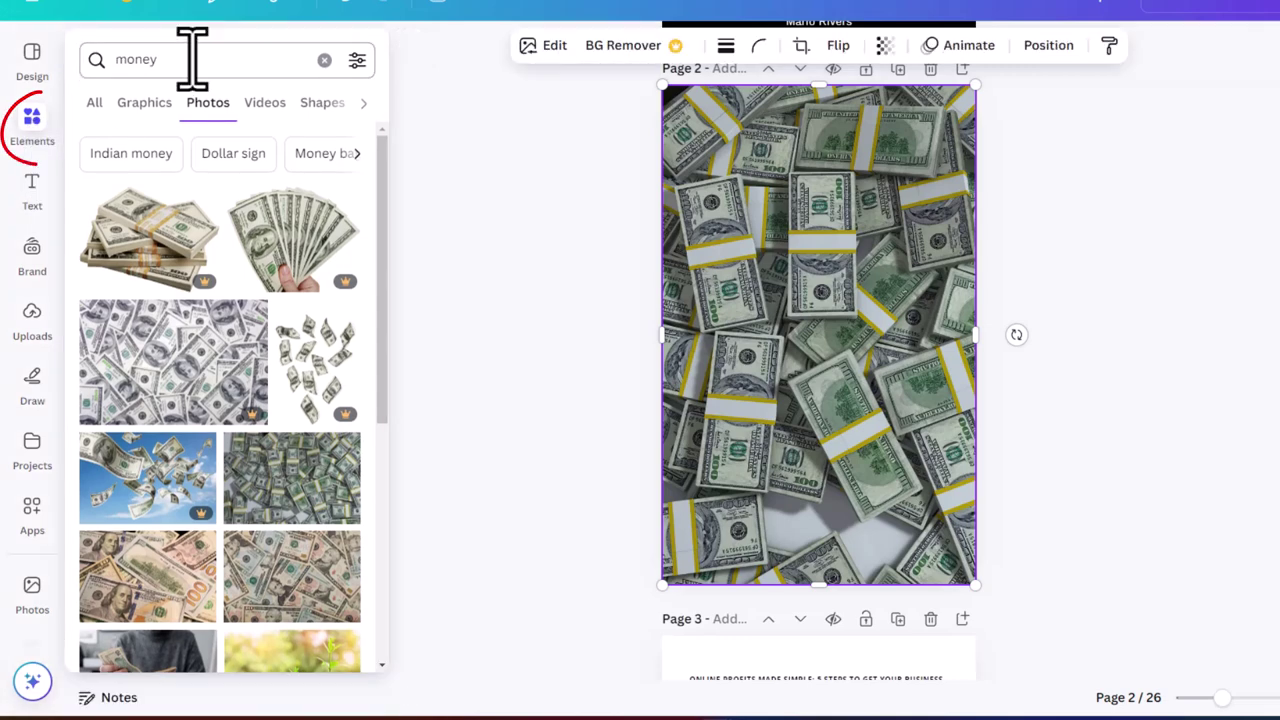
left_click(209, 58)
type("squar")
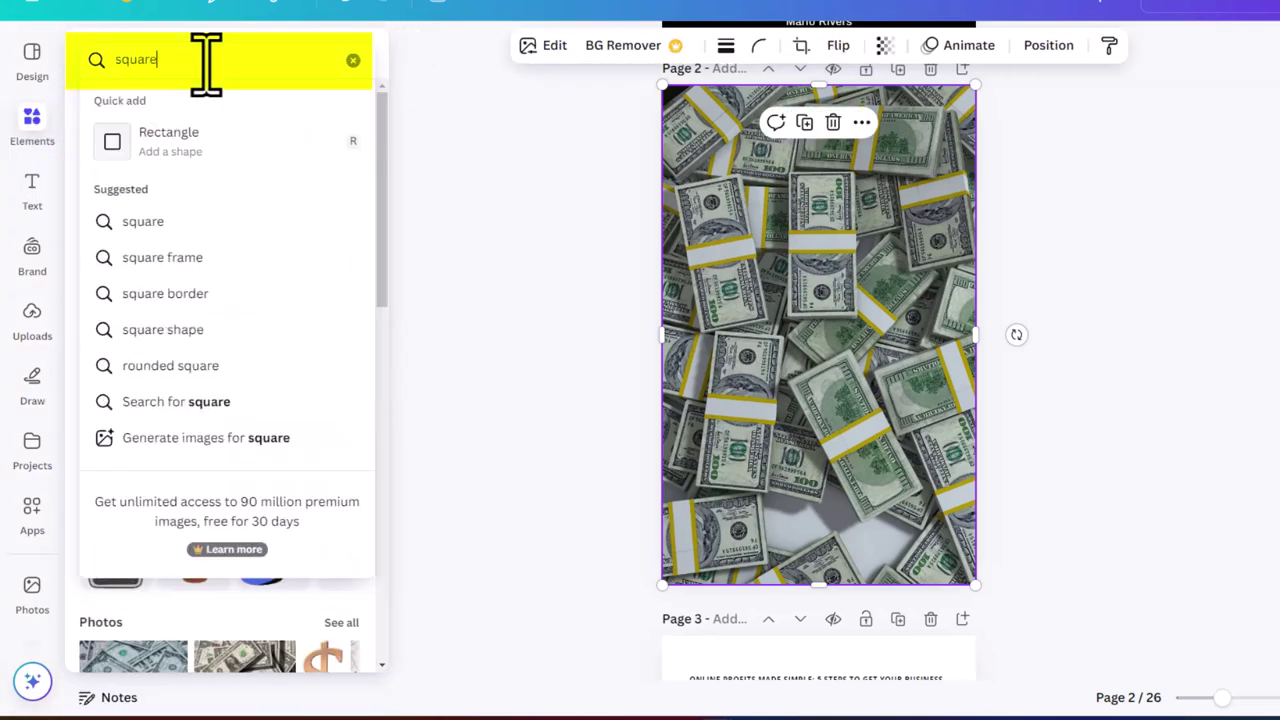
type("e")
key("Escape")
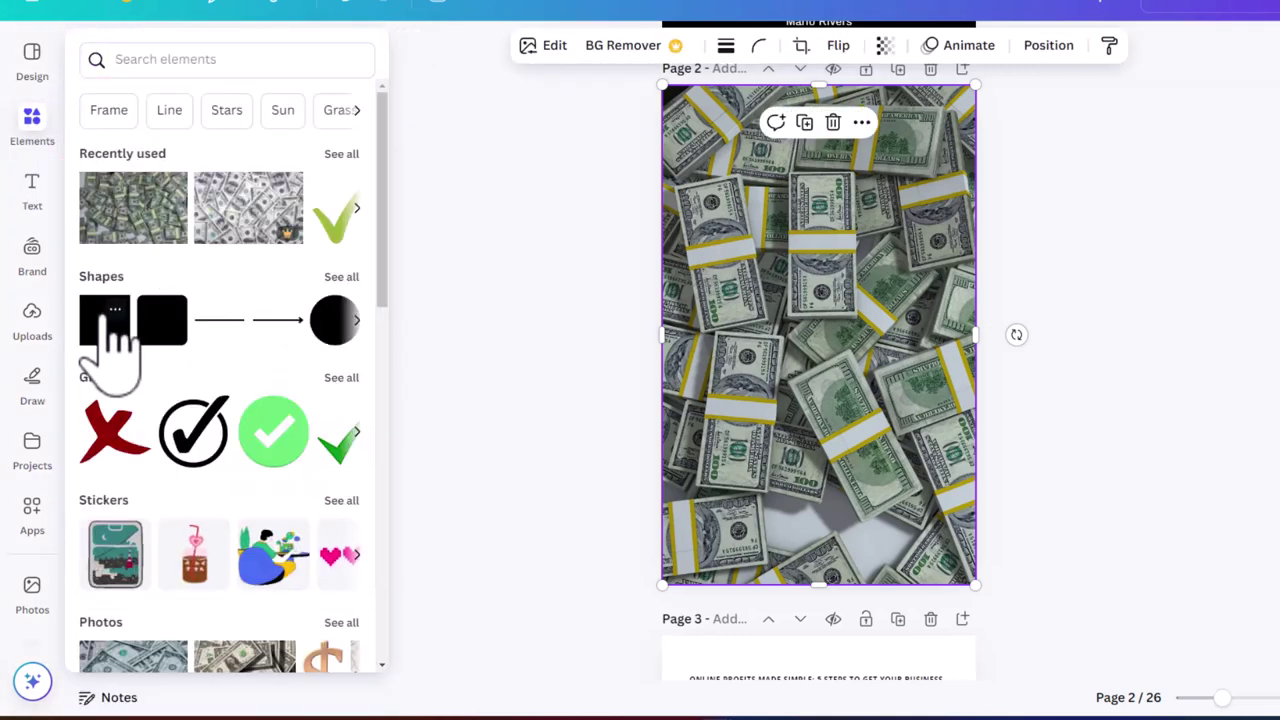
left_click(110, 322)
left_click(842, 338)
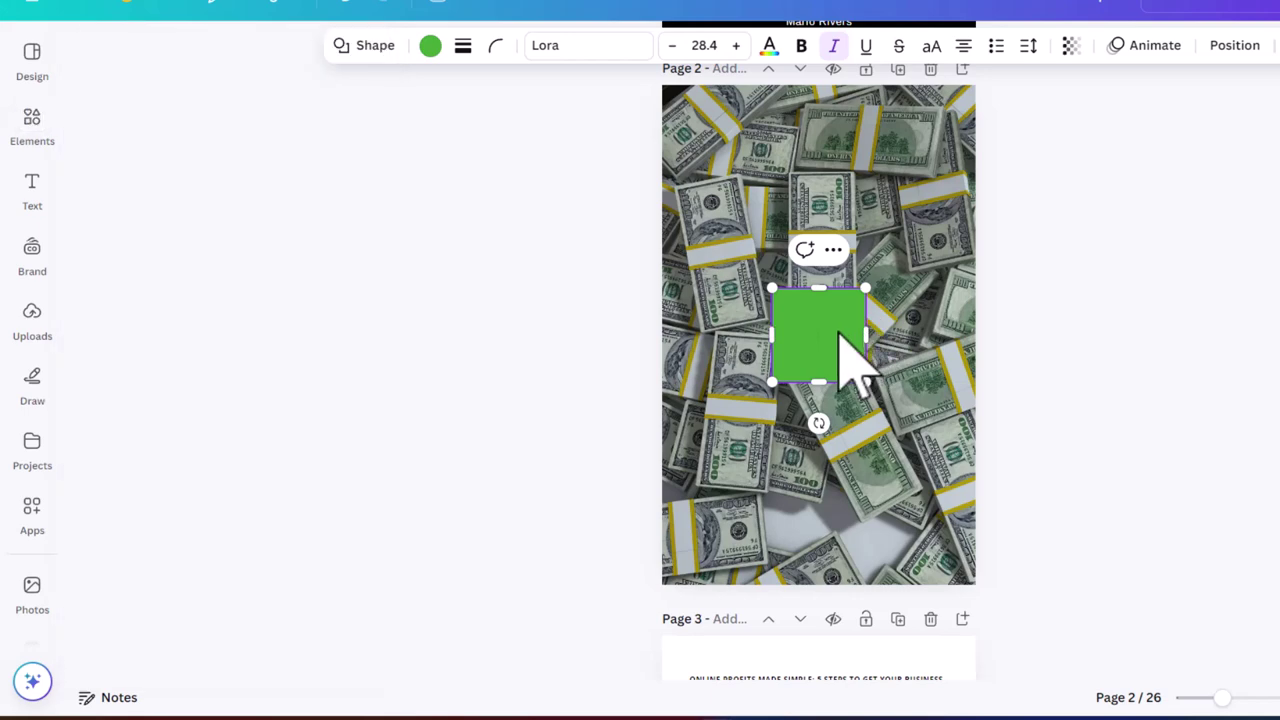
- Recolor the square to the bright green from the document colors
left_click(430, 46)
left_click(244, 188)
left_click(292, 188)
left_click(292, 335)
left_click(148, 237)
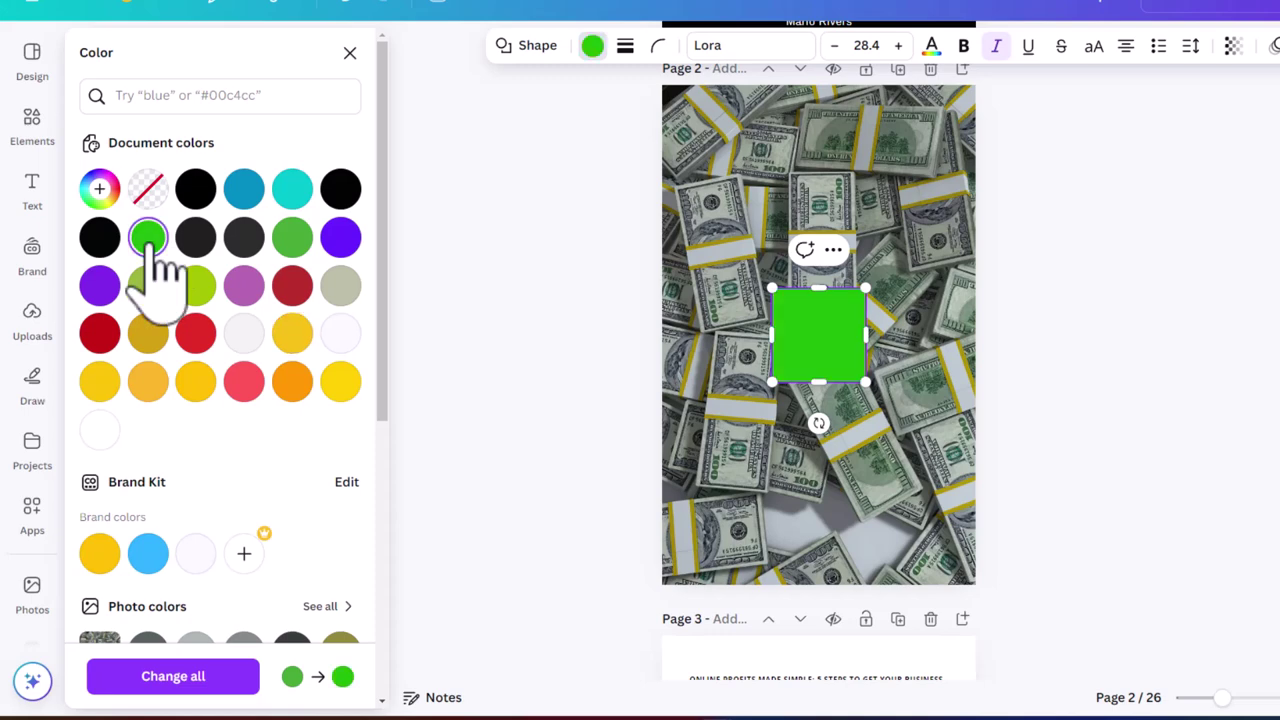
key("Escape")
- Stretch the green square so it covers the whole of page 2
scroll(1000, 400, "up", 3)
left_click_drag(835, 493, 975, 300)
scroll(900, 330, "down", 3)
scroll(870, 315, "down", 1)
left_click_drag(817, 108, 855, 500)
scroll(863, 478, "up", 4)
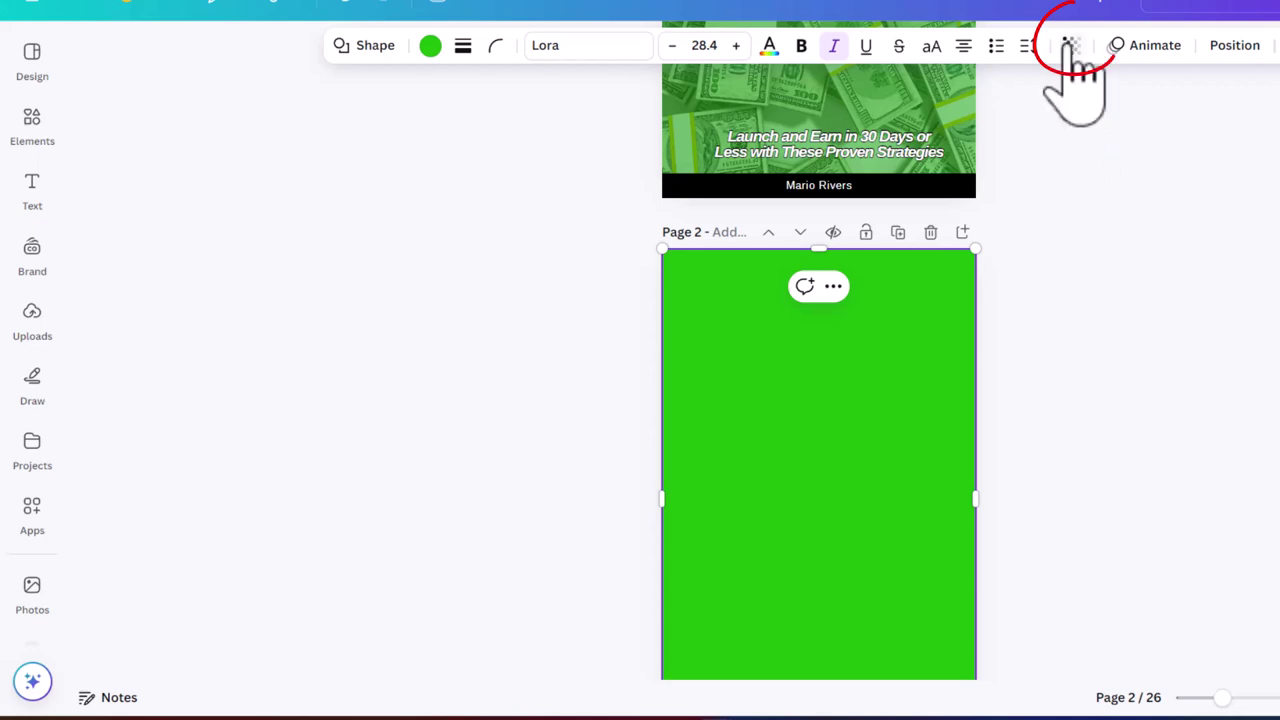
- Set the green overlay's transparency to about 73 and compare page 2 with the original cover
left_click(1070, 46)
left_click_drag(1113, 121, 1077, 121)
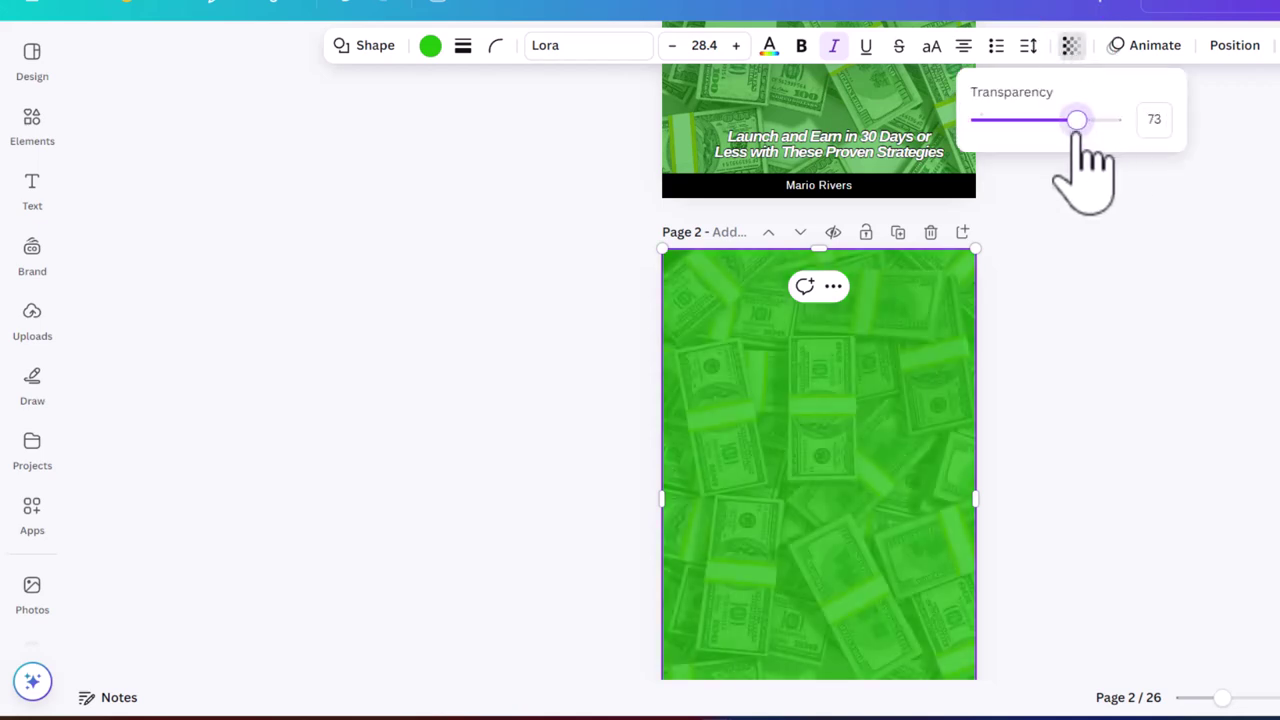
left_click(1045, 383)
scroll(786, 366, "up", 3)
scroll(786, 366, "down", 4)
- Add a heading text box to page 2 and place it in the upper part of the page
left_click(32, 188)
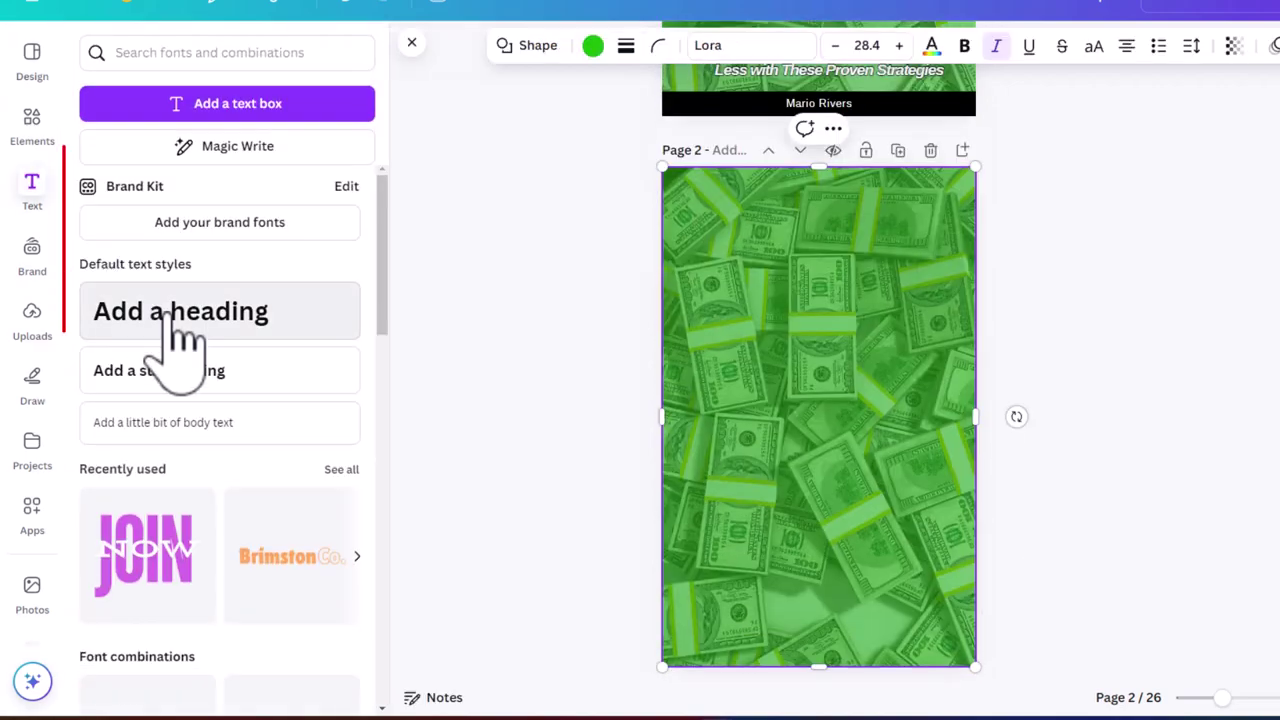
left_click(175, 320)
left_click(1108, 471)
left_click(871, 391)
left_click_drag(871, 391, 871, 277)
scroll(900, 330, "up", 5)
scroll(900, 540, "down", 3)
- Format the page 2 heading in the Anton font with italic and uppercase lettering
double_click(830, 470)
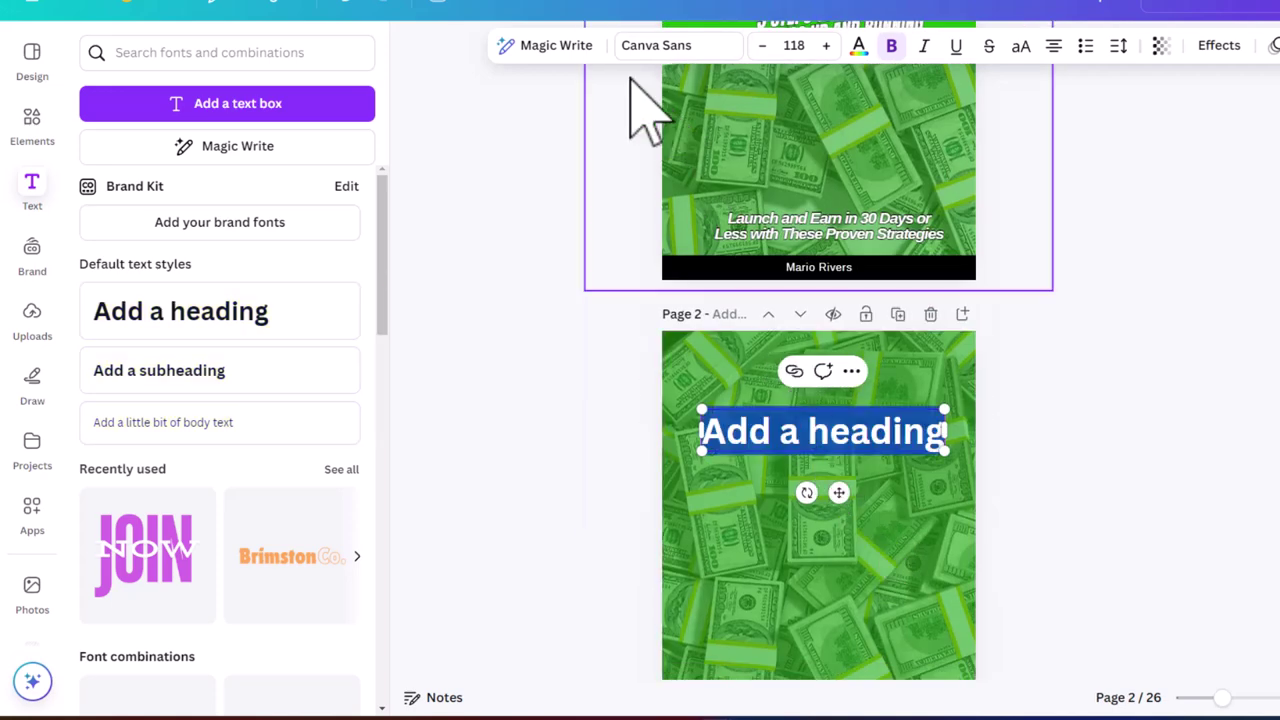
left_click(688, 47)
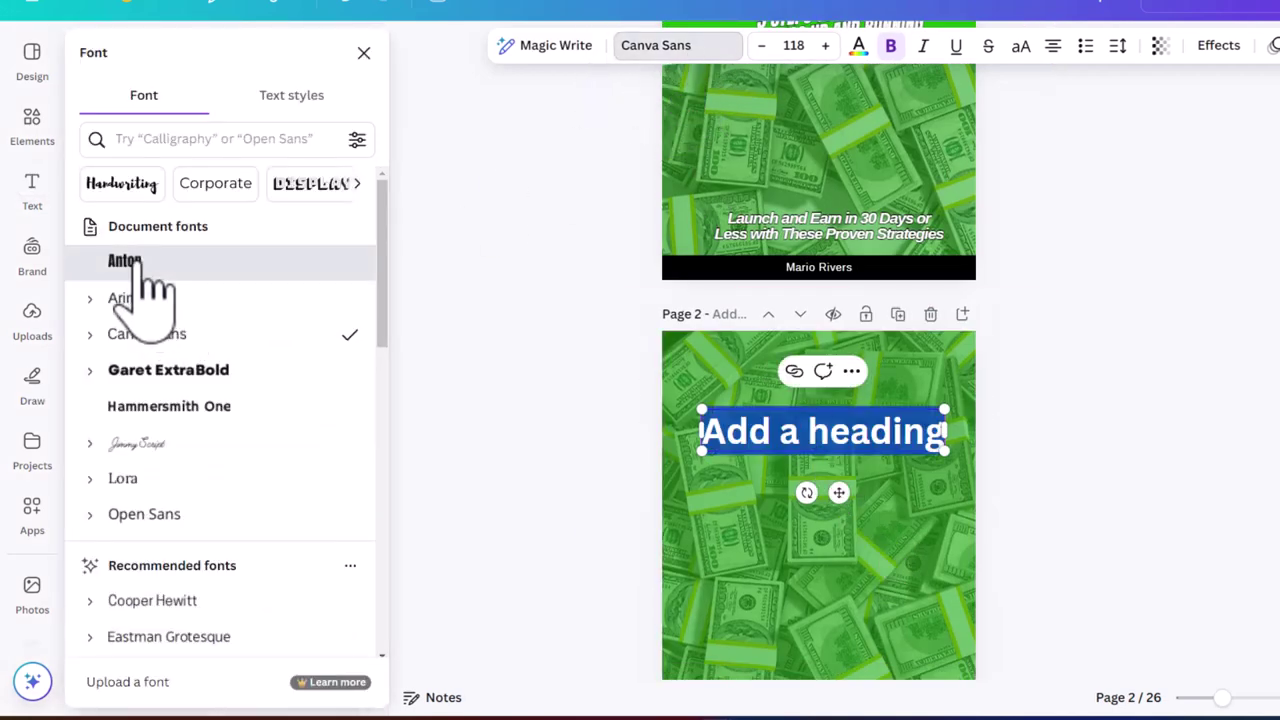
left_click(135, 260)
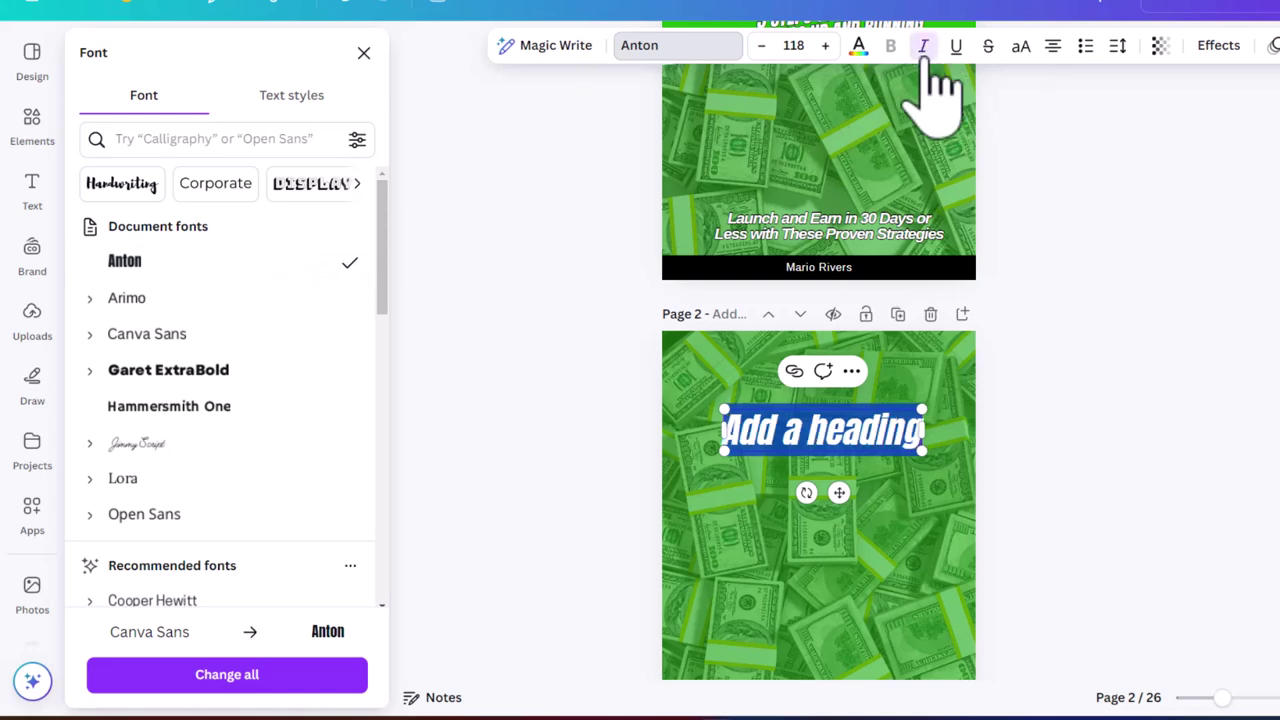
left_click(1022, 47)
key("Escape")
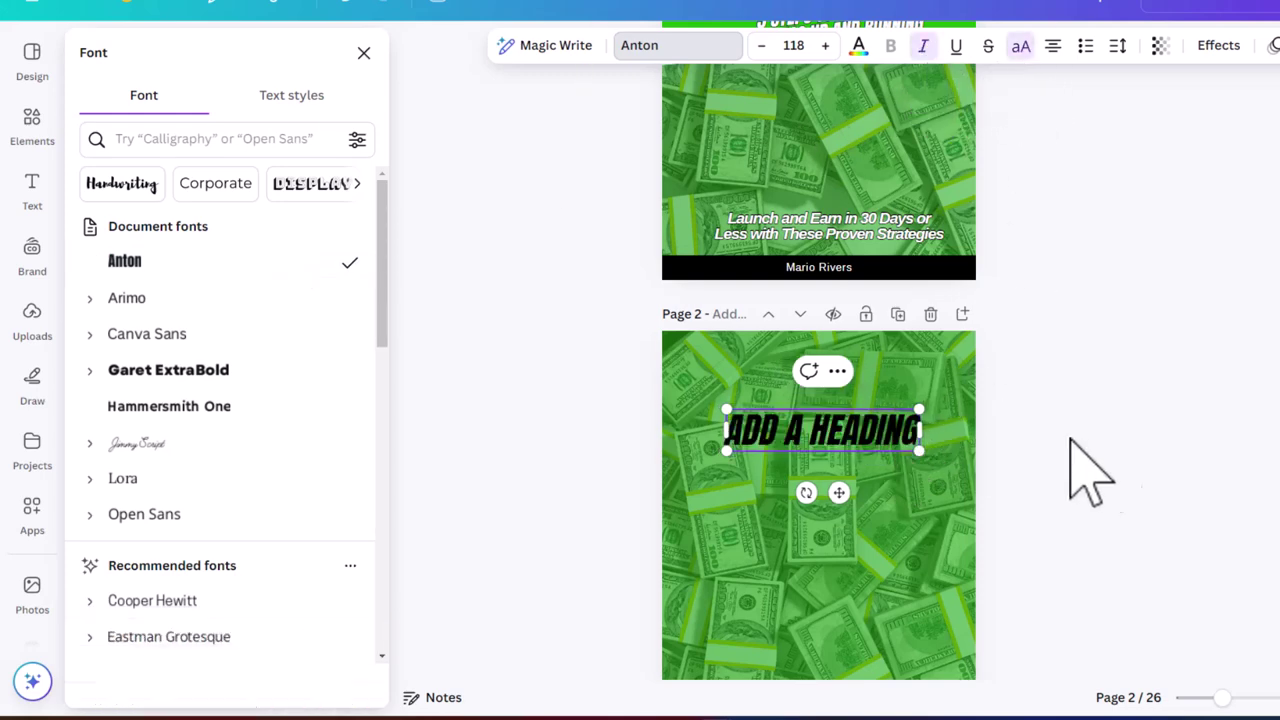
- Give the heading an Outline effect in white with a thickness of 103
left_click(1218, 47)
left_click(340, 308)
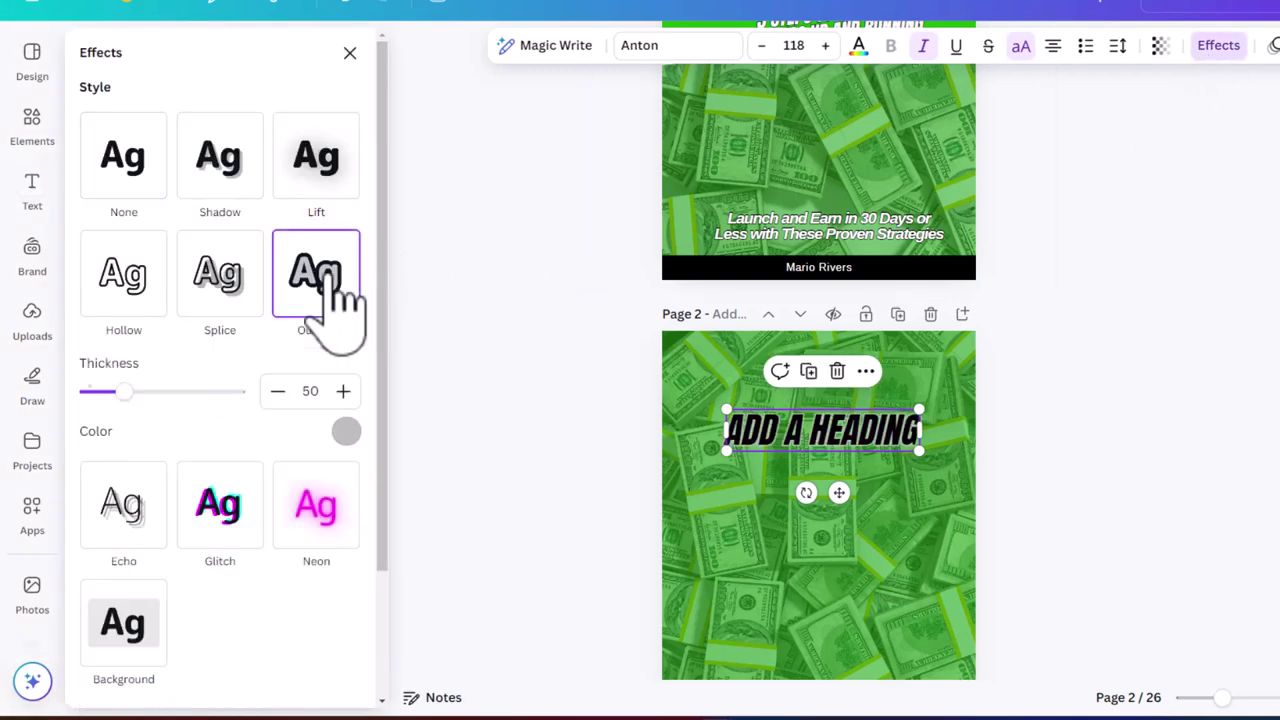
left_click(346, 432)
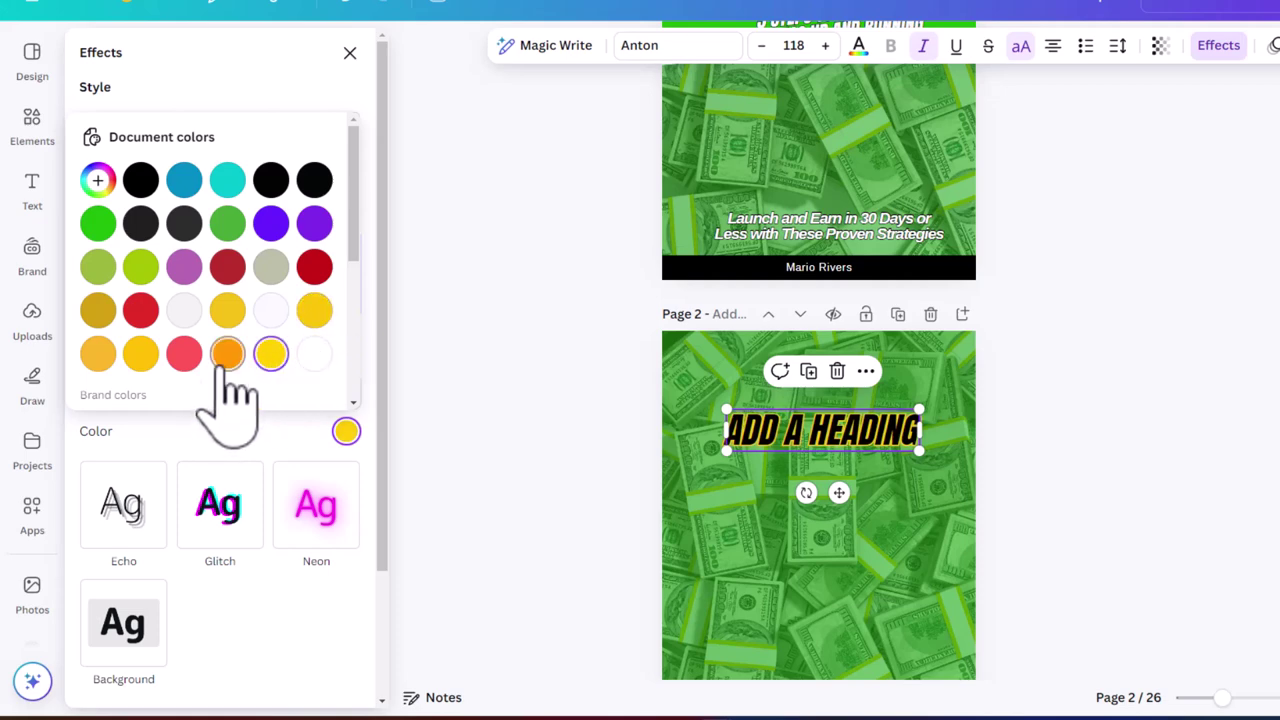
left_click(184, 354)
left_click(314, 354)
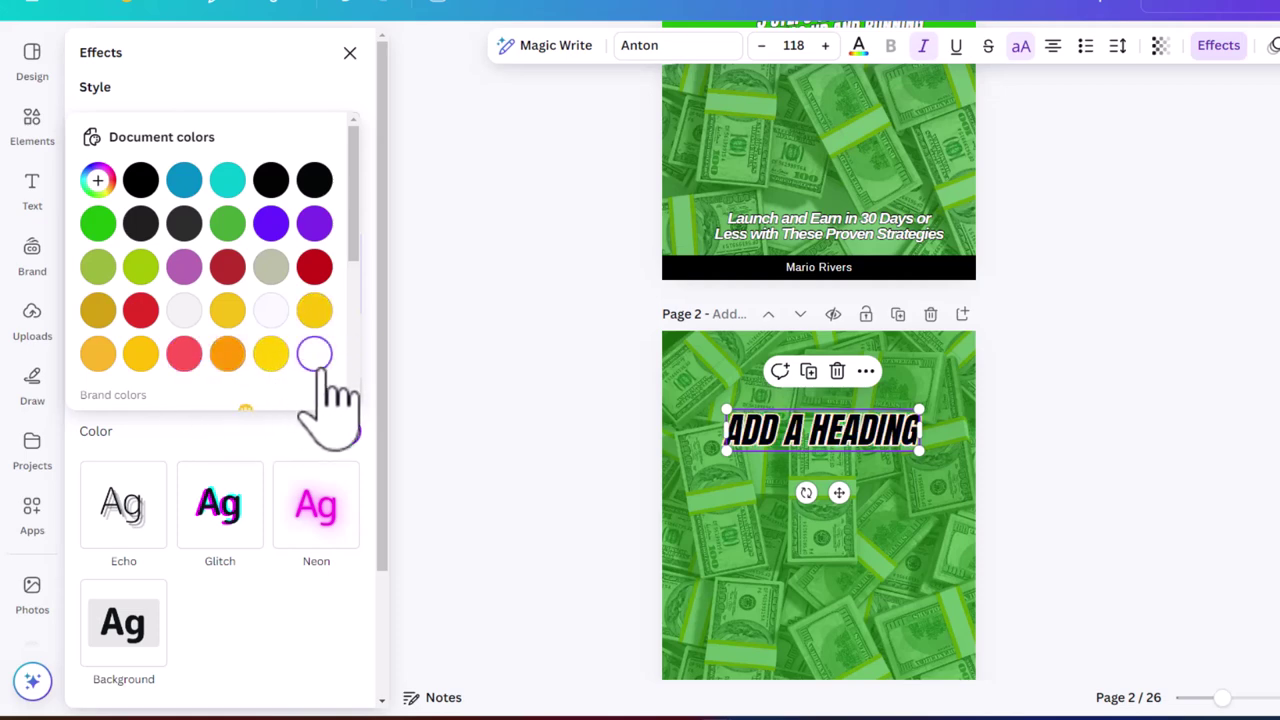
left_click(284, 74)
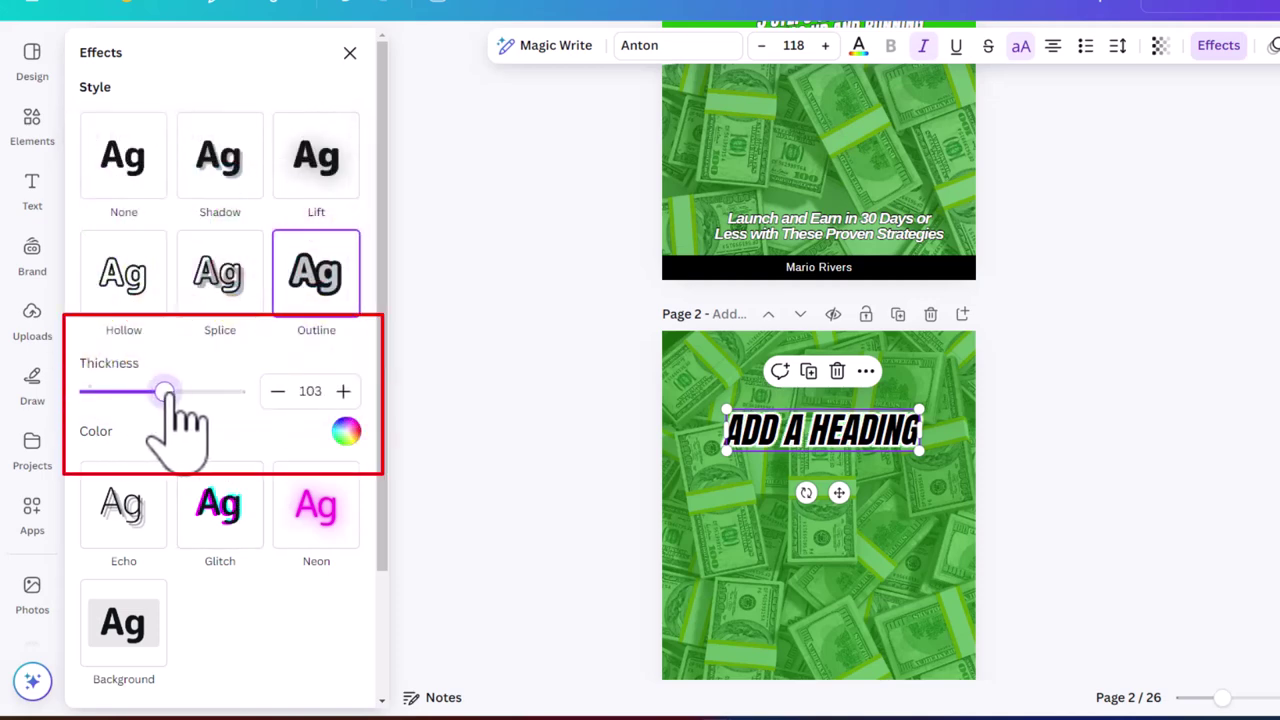
- Enlarge the heading to font size 159 and center it horizontally on page 2
left_click(925, 428)
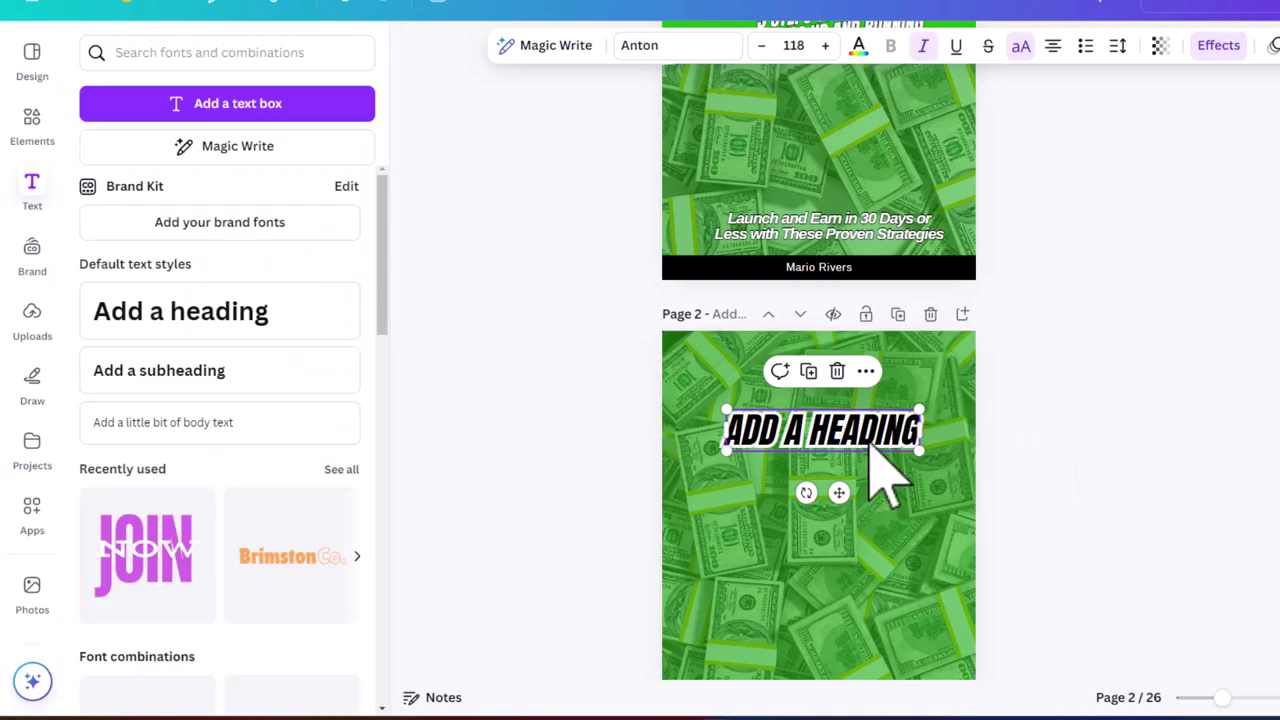
double_click(837, 429)
left_click(935, 460)
left_click_drag(871, 443, 946, 478)
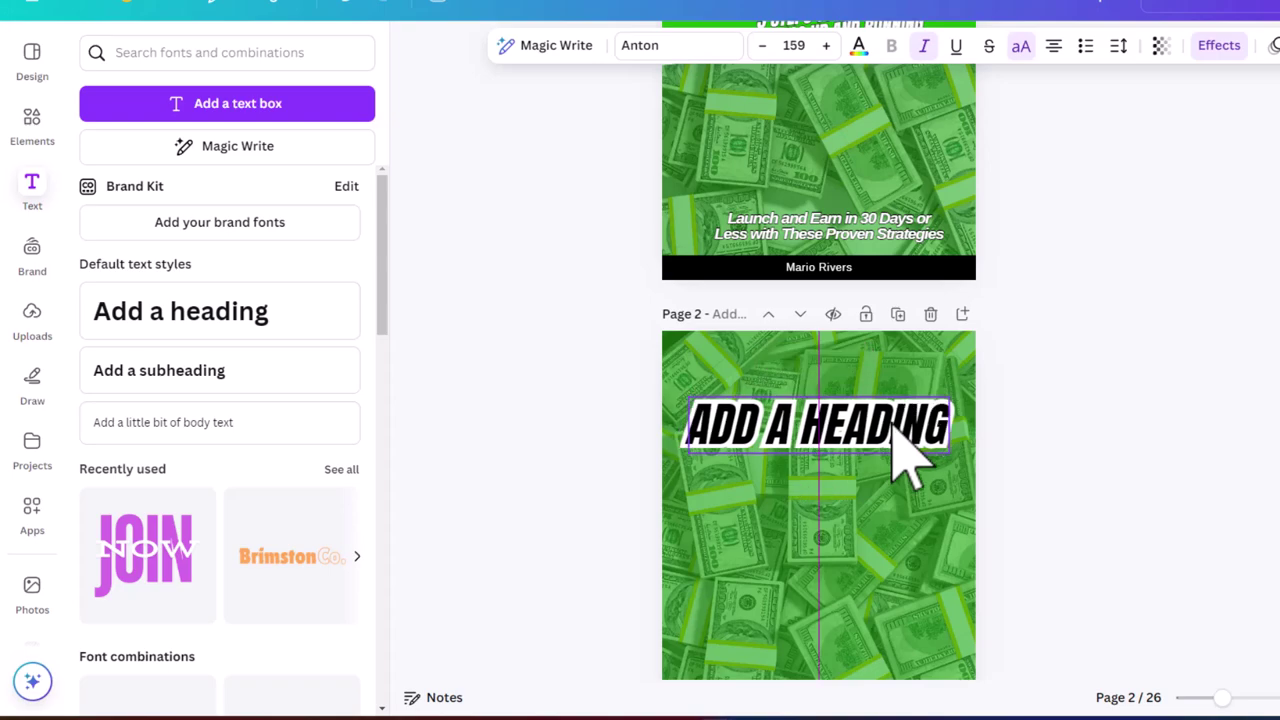
- Replace the page 2 heading text with "ONLINE PROJECTS MADE SIMPLE" and tighten the spacing between its lines
scroll(905, 432, "up", 4)
scroll(824, 300, "down", 4)
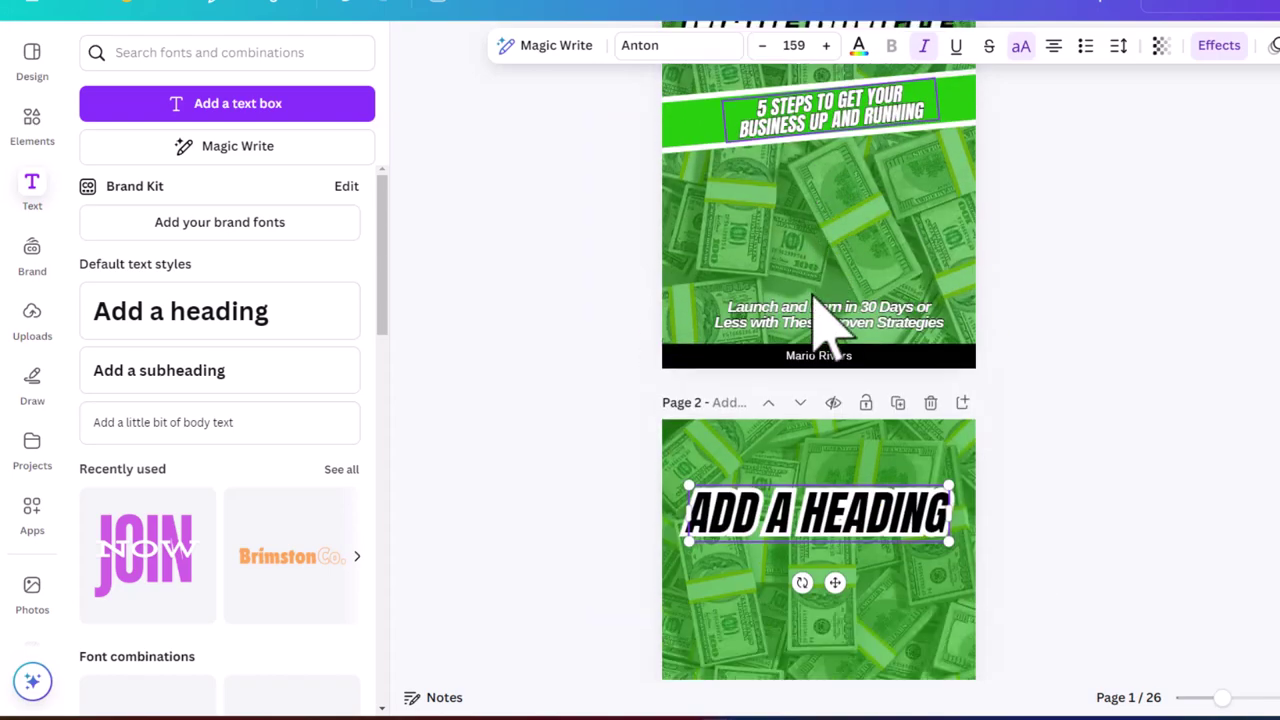
double_click(808, 423)
type("ONLINE PROJECTS MADE SIMPLE")
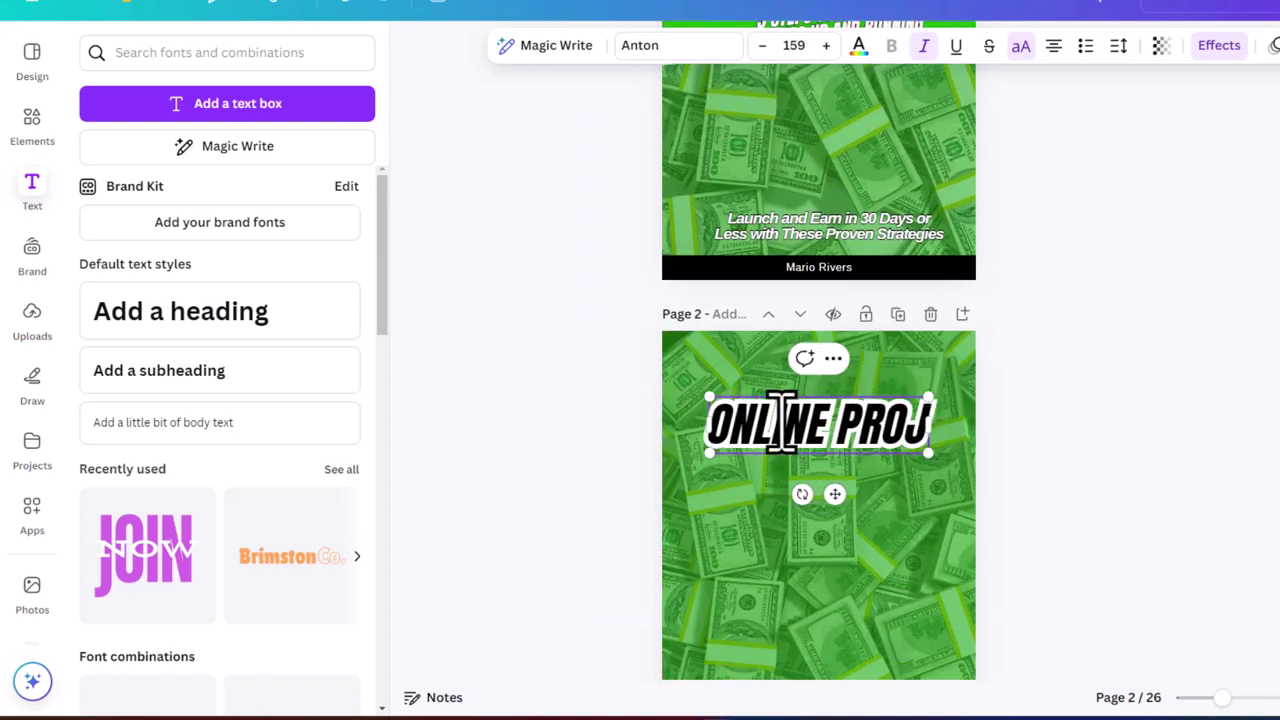
left_click(1118, 45)
left_click_drag(1094, 180, 1065, 190)
key("Escape")
- Compare the page 2 heading with the page 1 title and change the page 2 heading's text color to white
scroll(848, 362, "up", 3)
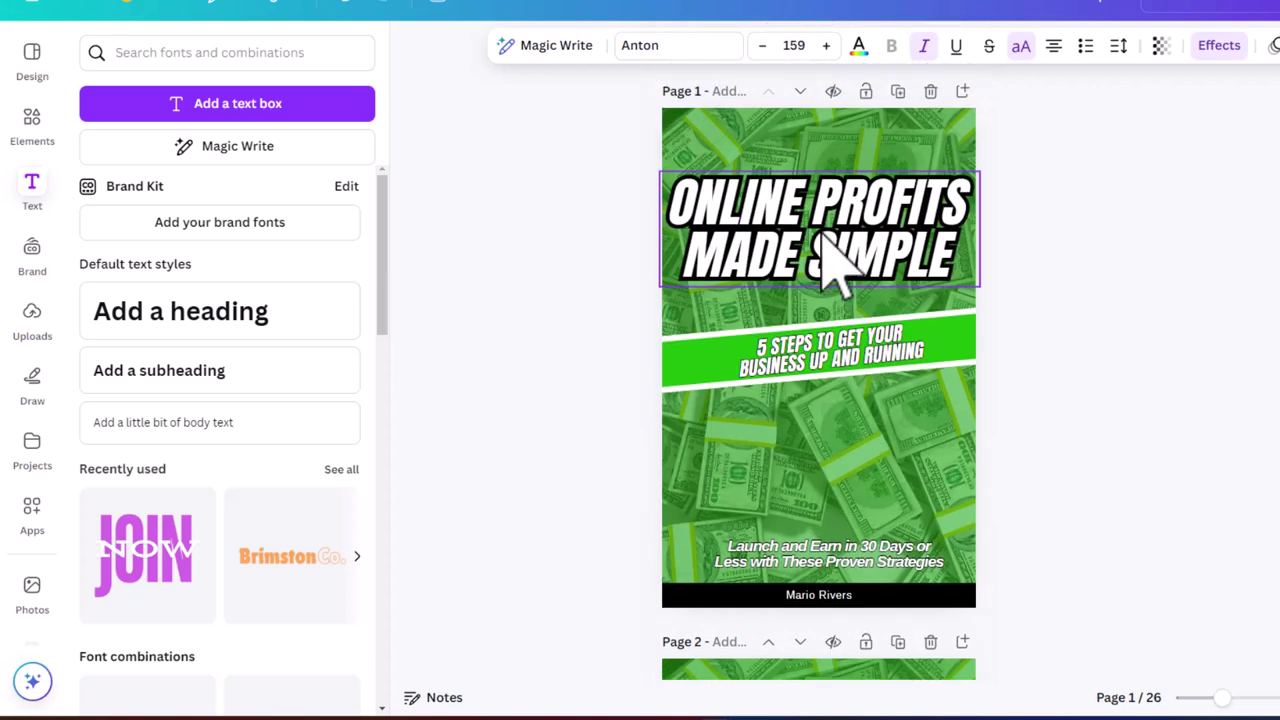
scroll(832, 270, "down", 2)
left_click(891, 540)
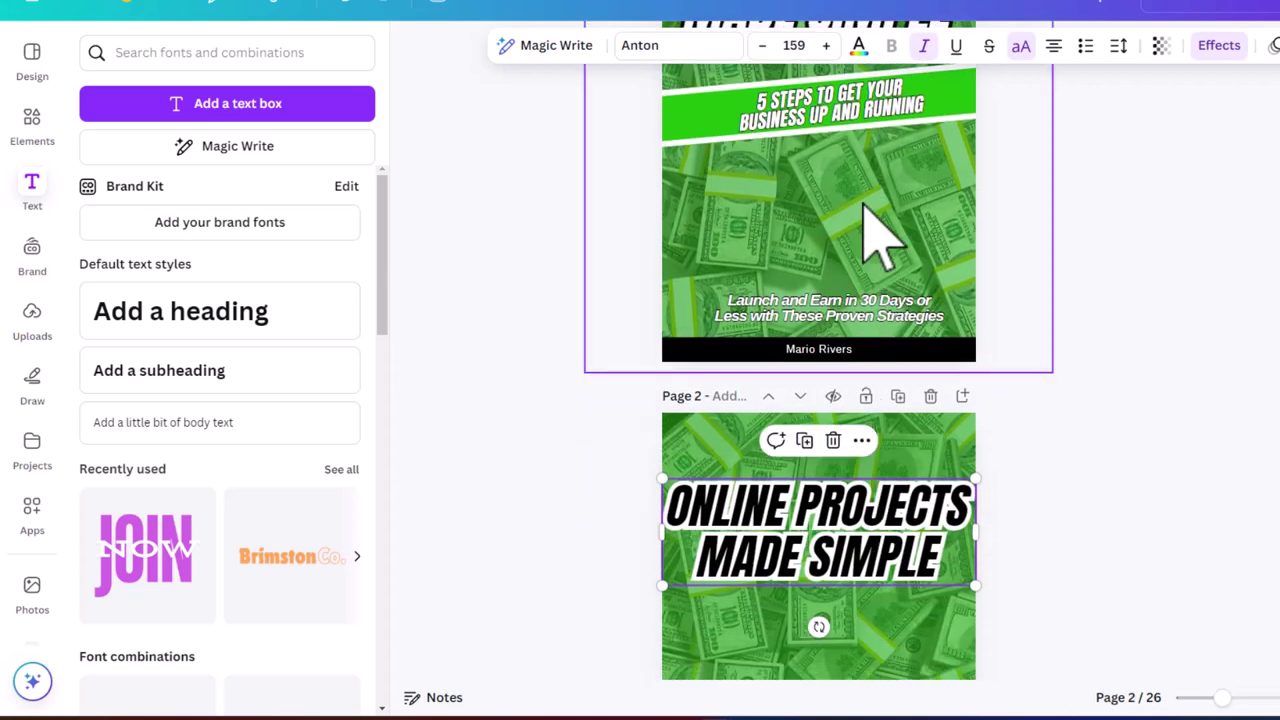
scroll(860, 220, "up", 2)
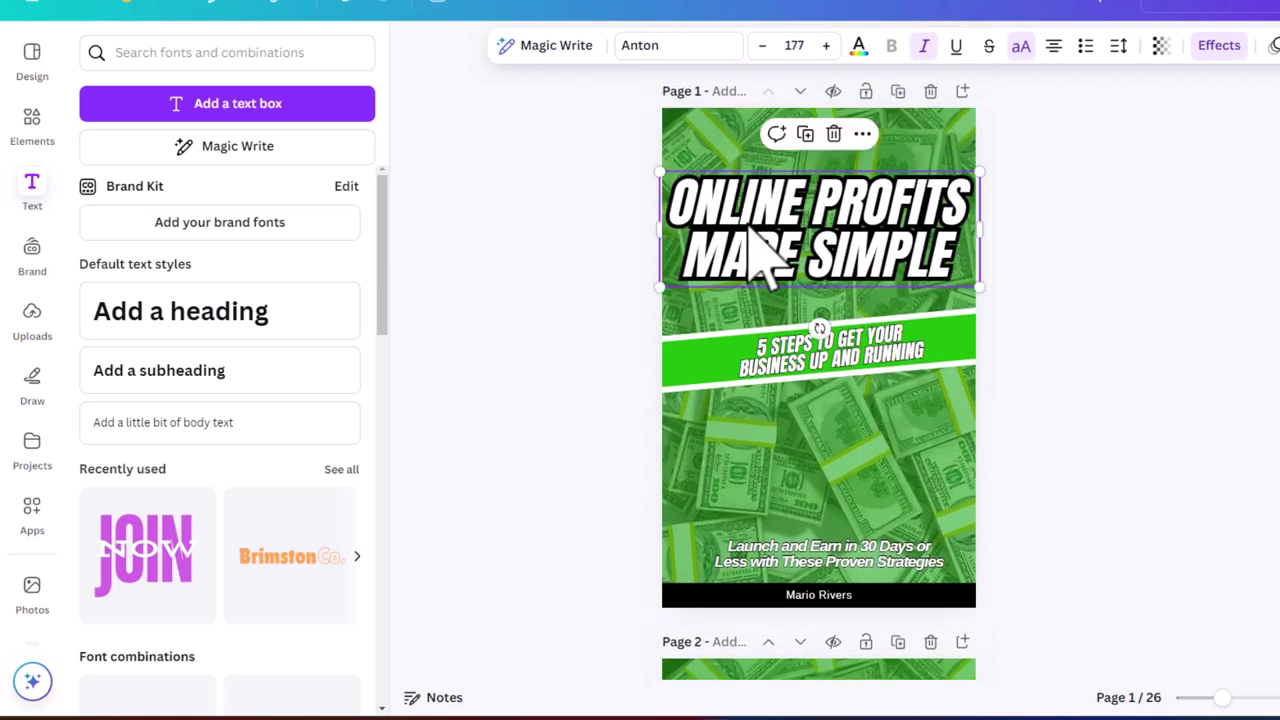
scroll(770, 320, "down", 3)
left_click(794, 460)
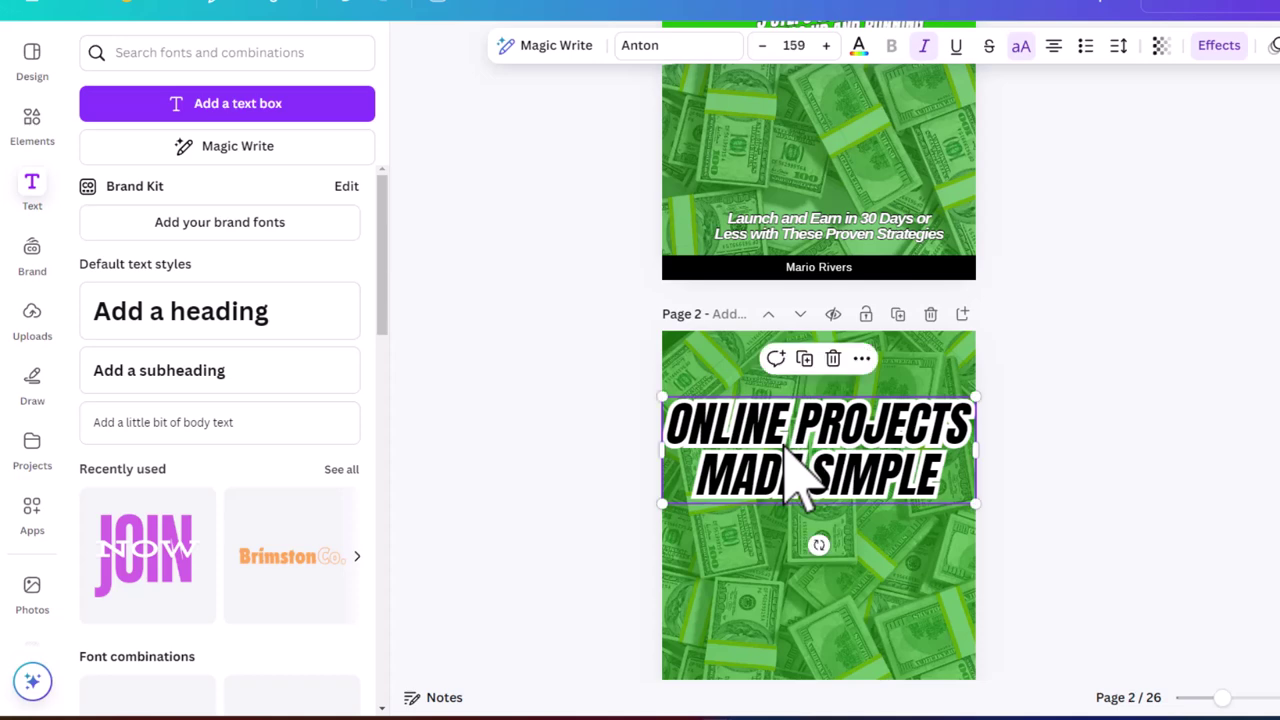
left_click(859, 47)
left_click(340, 381)
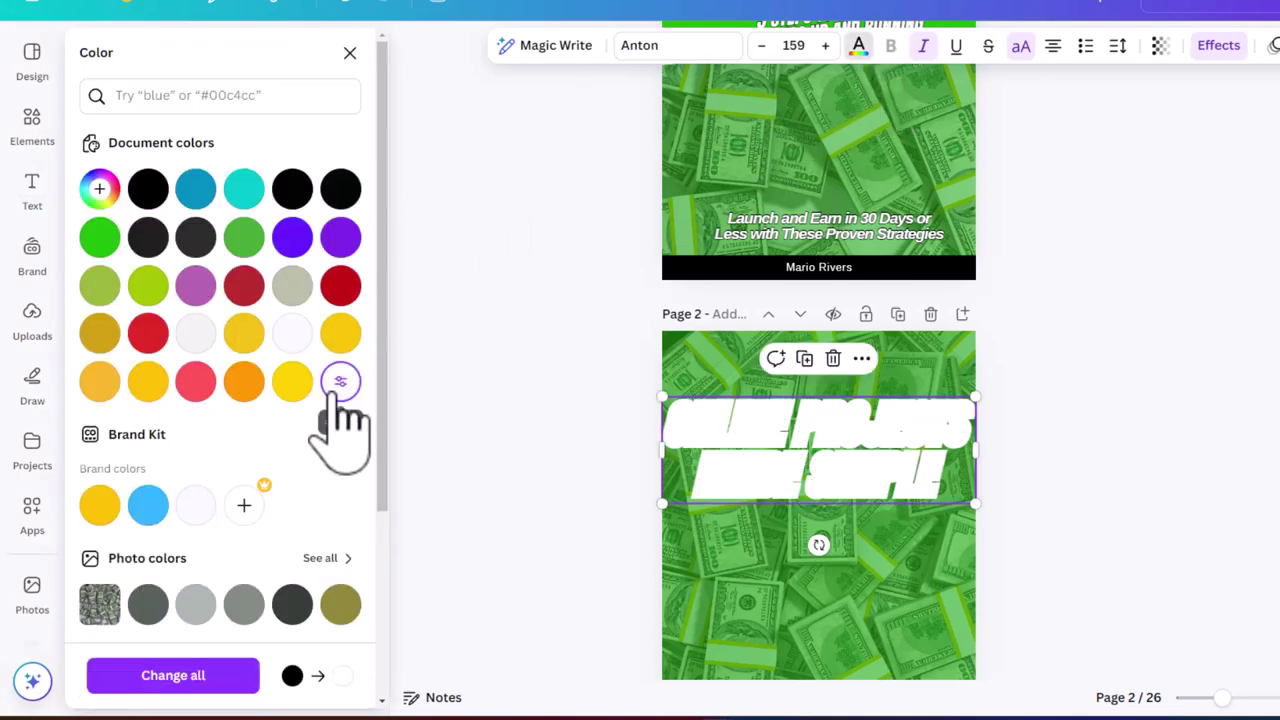
- Change the outline effect color of the page 2 heading to black
left_click(1214, 48)
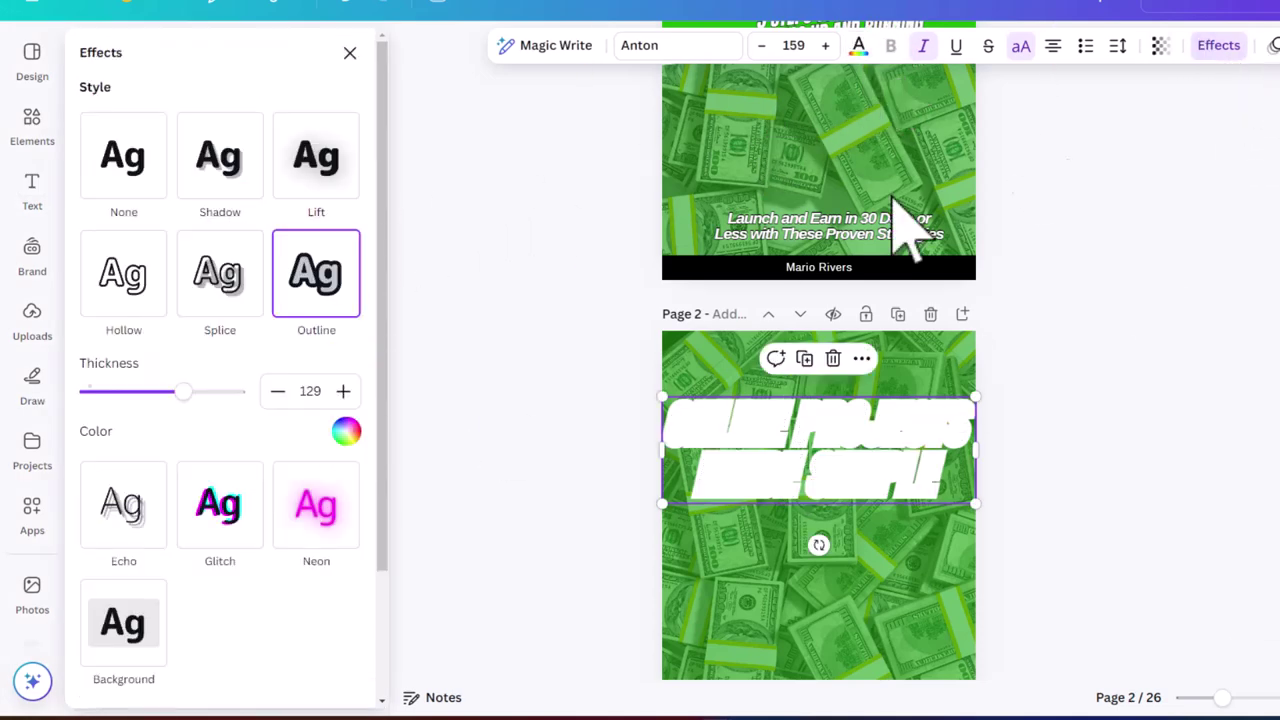
left_click(346, 432)
left_click(141, 185)
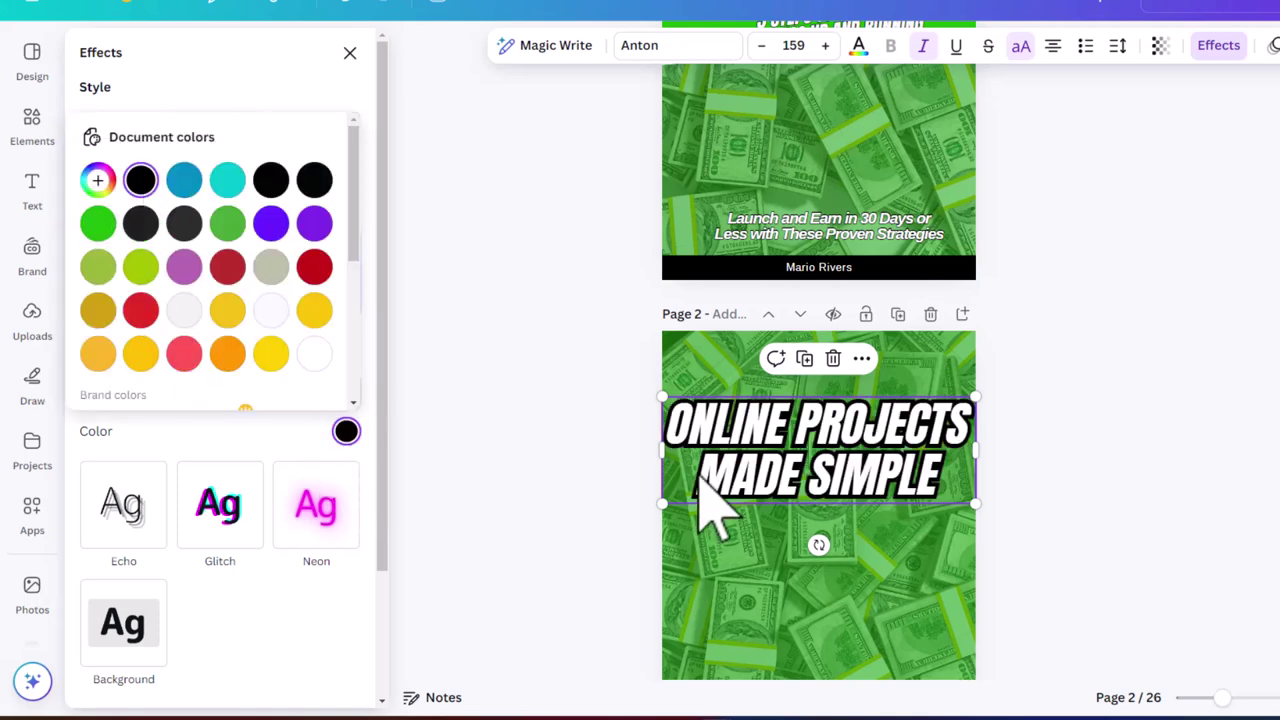
- Try yellow, purple and white outline colors on the page 2 heading, and return the outline to black
left_click(272, 355)
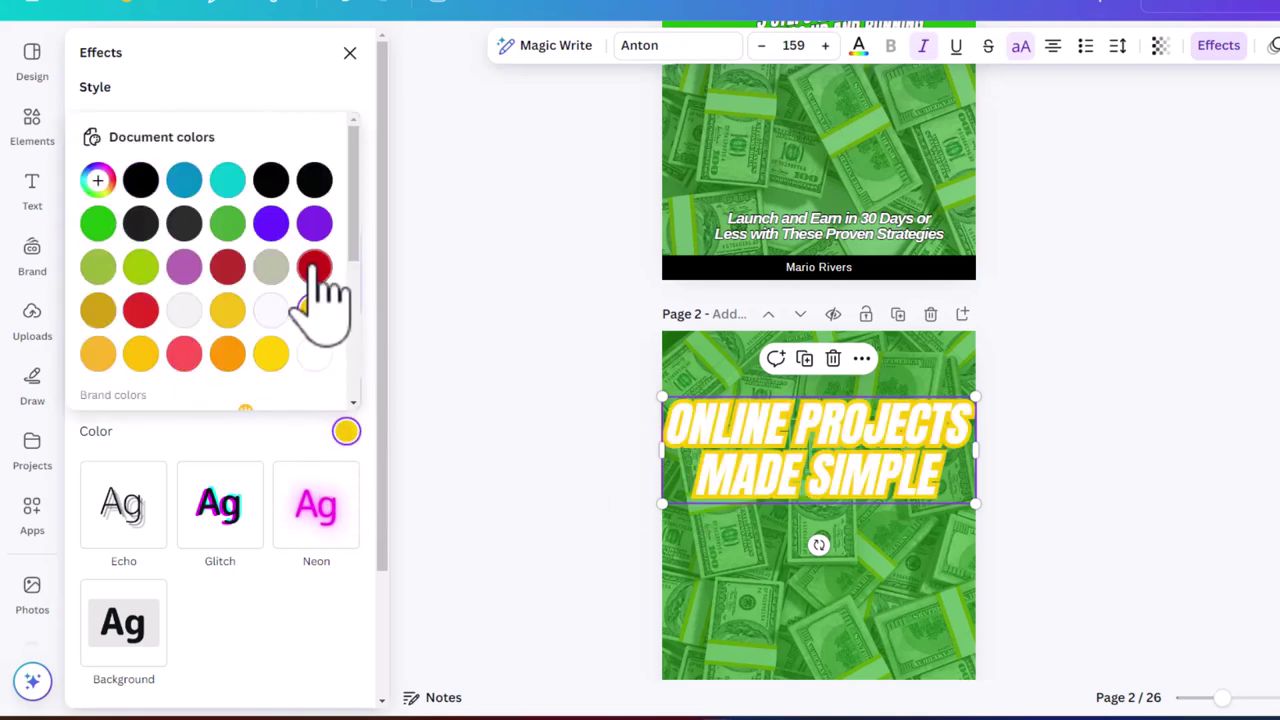
left_click(315, 223)
left_click(314, 354)
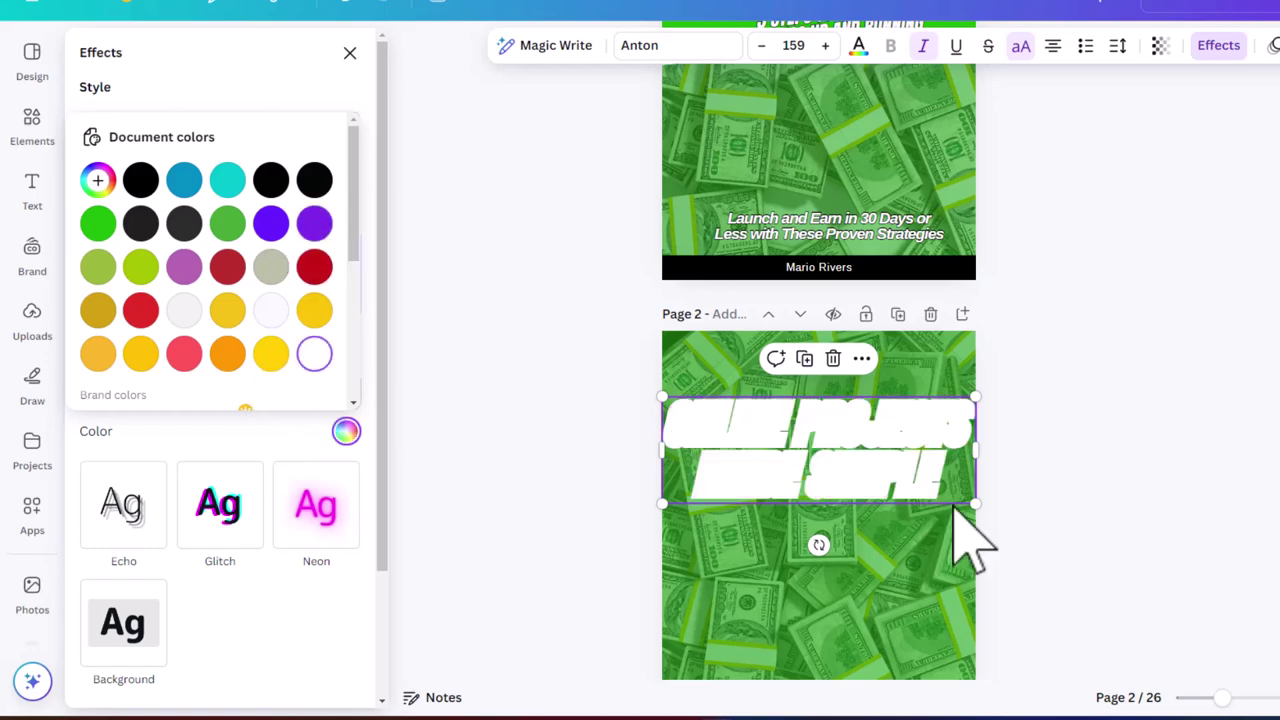
left_click(150, 186)
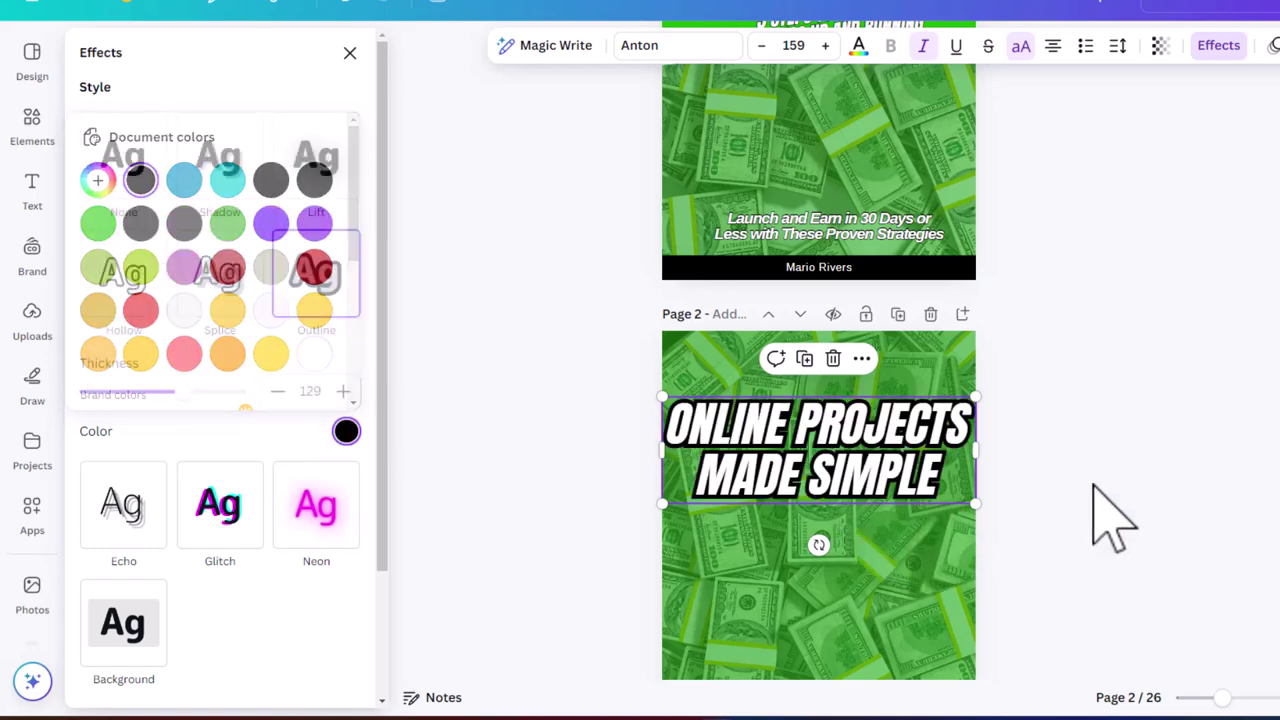
- Duplicate the page 2 heading and scale the copy down to subtitle size
scroll(870, 320, "up", 3)
scroll(886, 480, "down", 3)
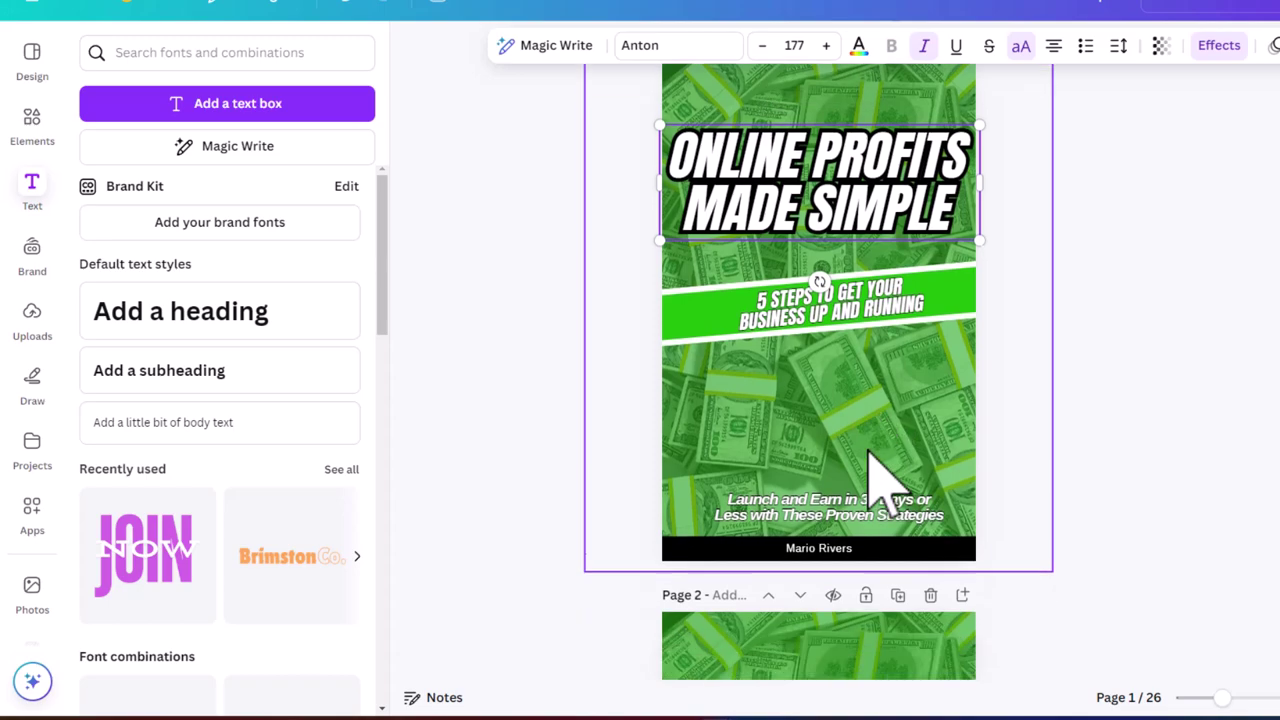
left_click(886, 486)
scroll(886, 486, "up", 3)
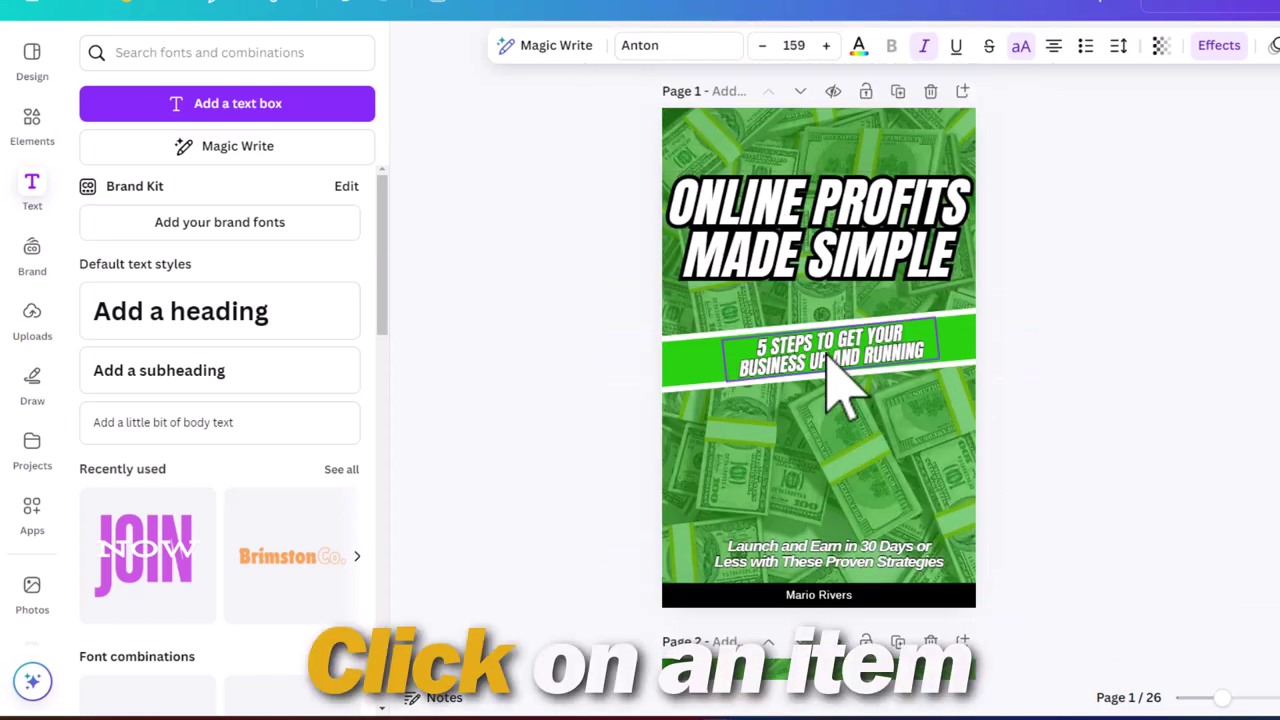
scroll(700, 420, "down", 4)
left_click(810, 405)
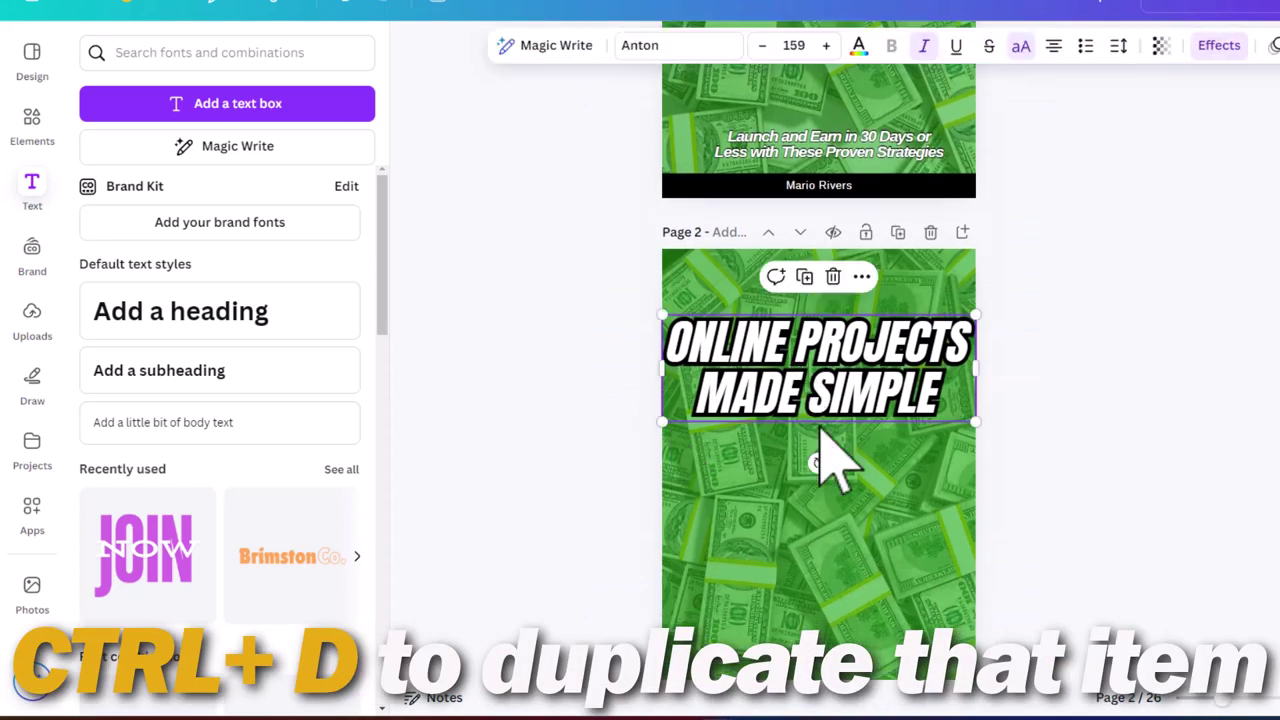
key("ctrl+d")
left_click_drag(975, 442, 905, 479)
scroll(816, 224, "up", 3)
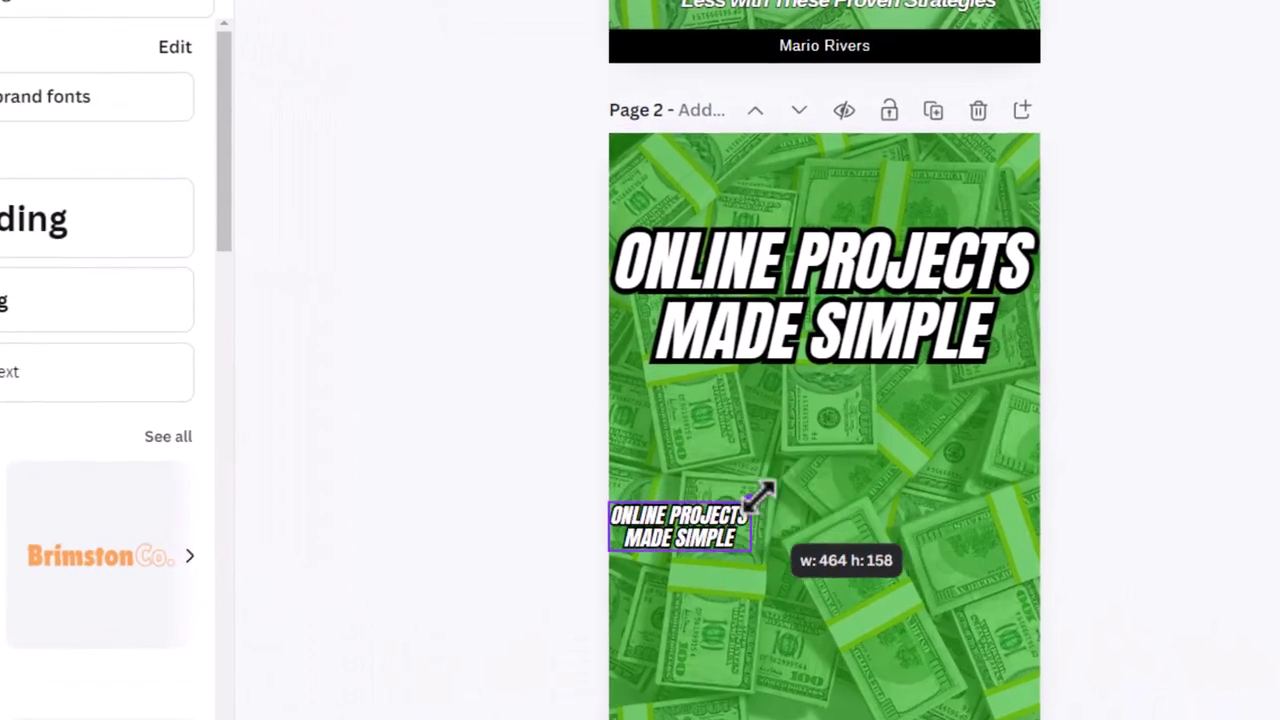
- Place the small heading copy below the main heading at font size 95.6 with a slight counterclockwise tilt
scroll(820, 300, "down", 3)
left_click_drag(843, 566, 835, 615)
scroll(760, 530, "down", 2)
scroll(800, 500, "down", 1)
left_click_drag(840, 360, 828, 428)
left_click_drag(969, 309, 966, 329)
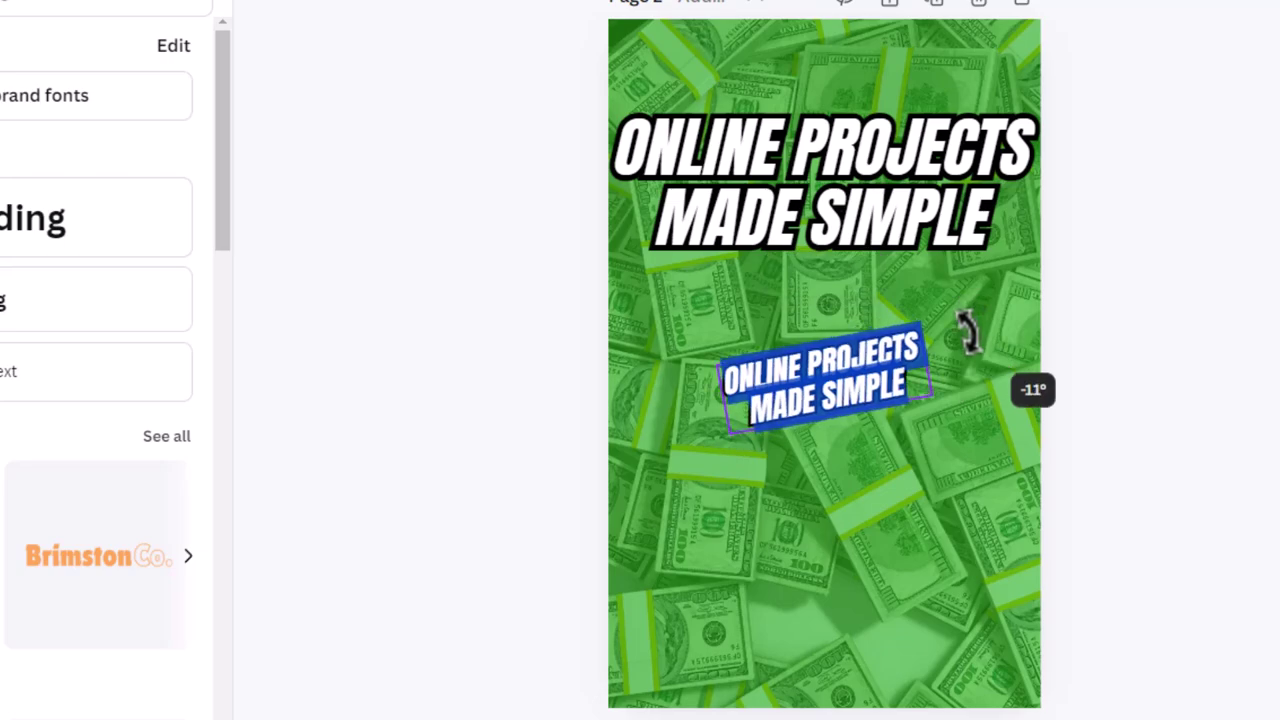
scroll(1023, 300, "up", 5)
scroll(905, 495, "down", 5)
left_click_drag(905, 495, 829, 471)
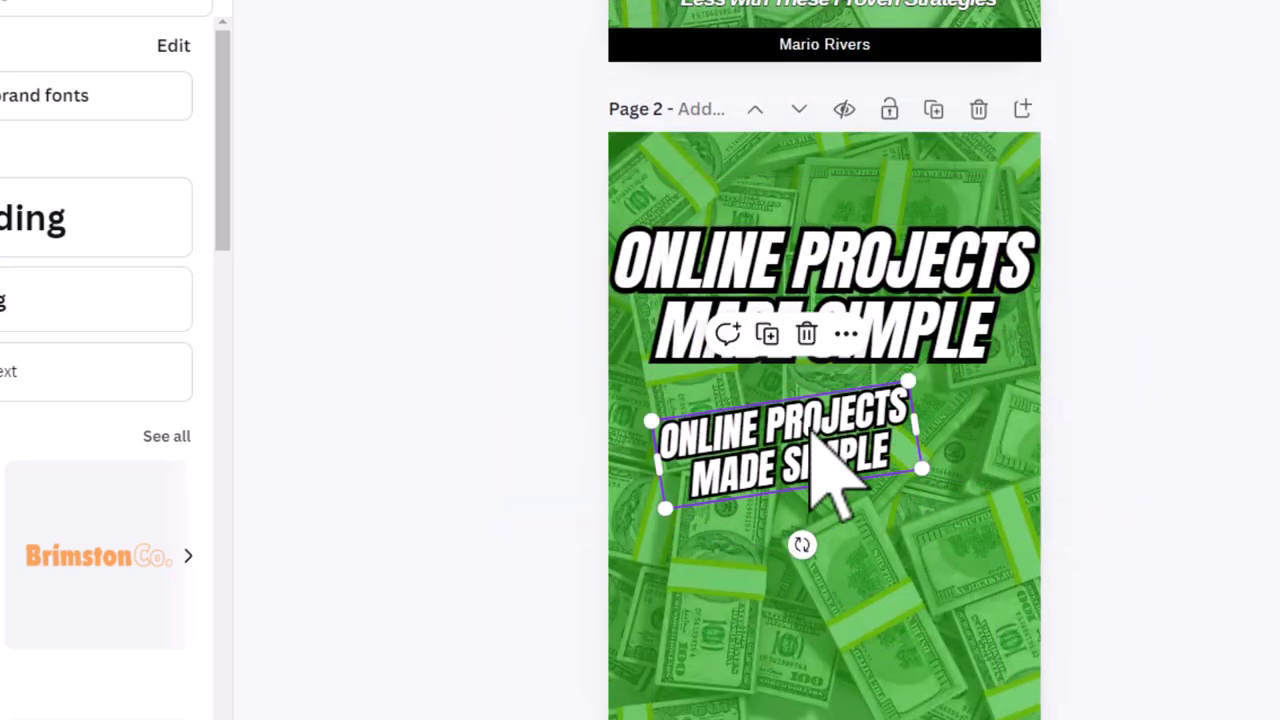
scroll(815, 300, "up", 5)
scroll(826, 352, "down", 6)
- Set the small heading copy's outline to a thickness of 63 and a light gray color
left_click(1218, 45)
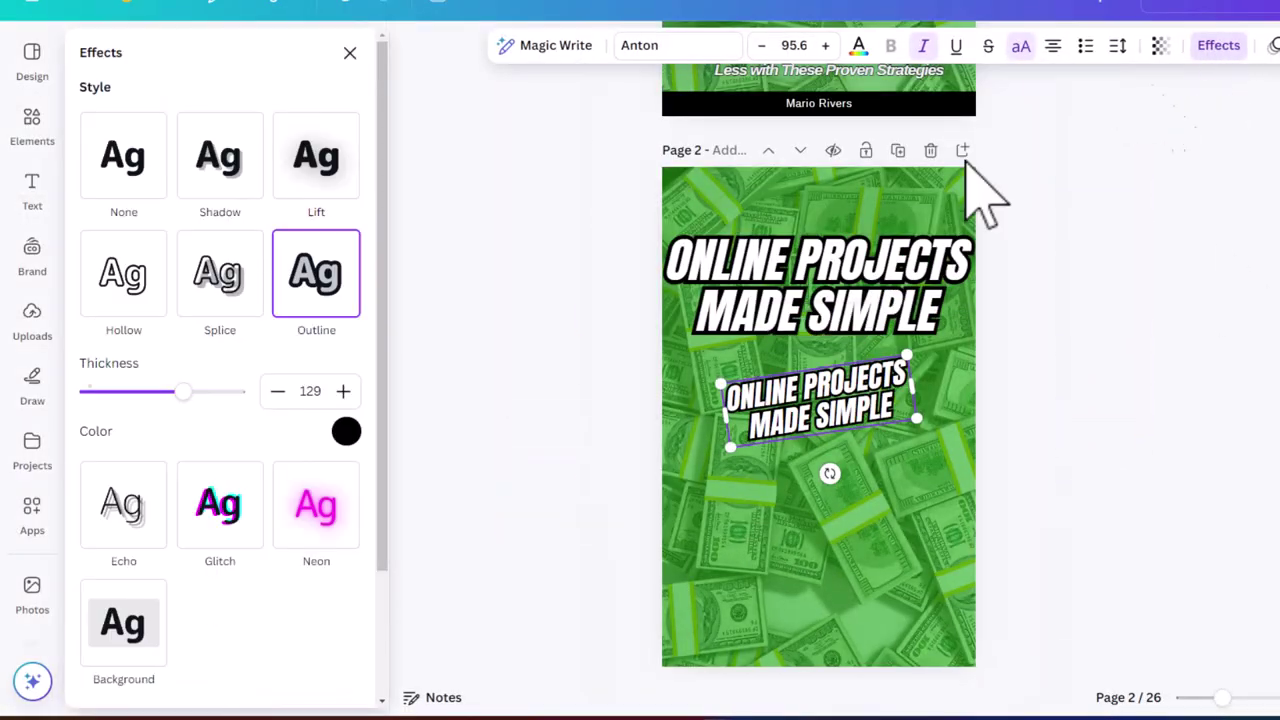
left_click_drag(157, 398, 141, 408)
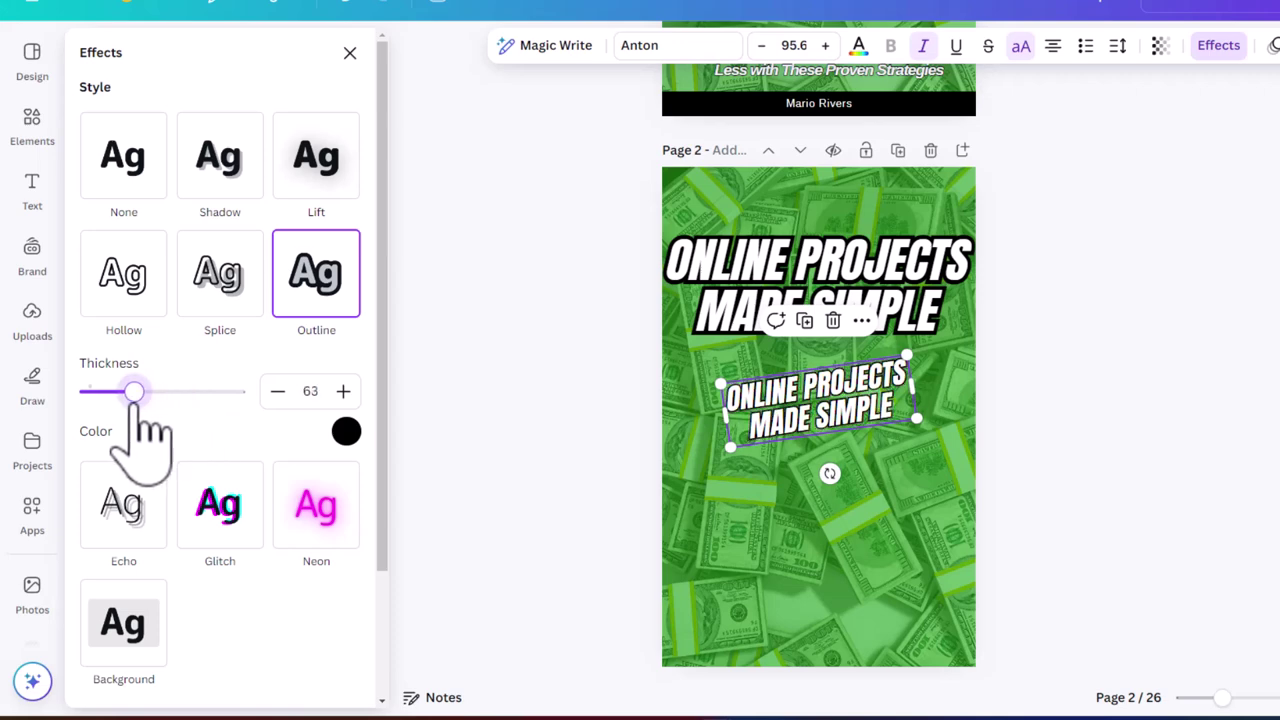
left_click(346, 431)
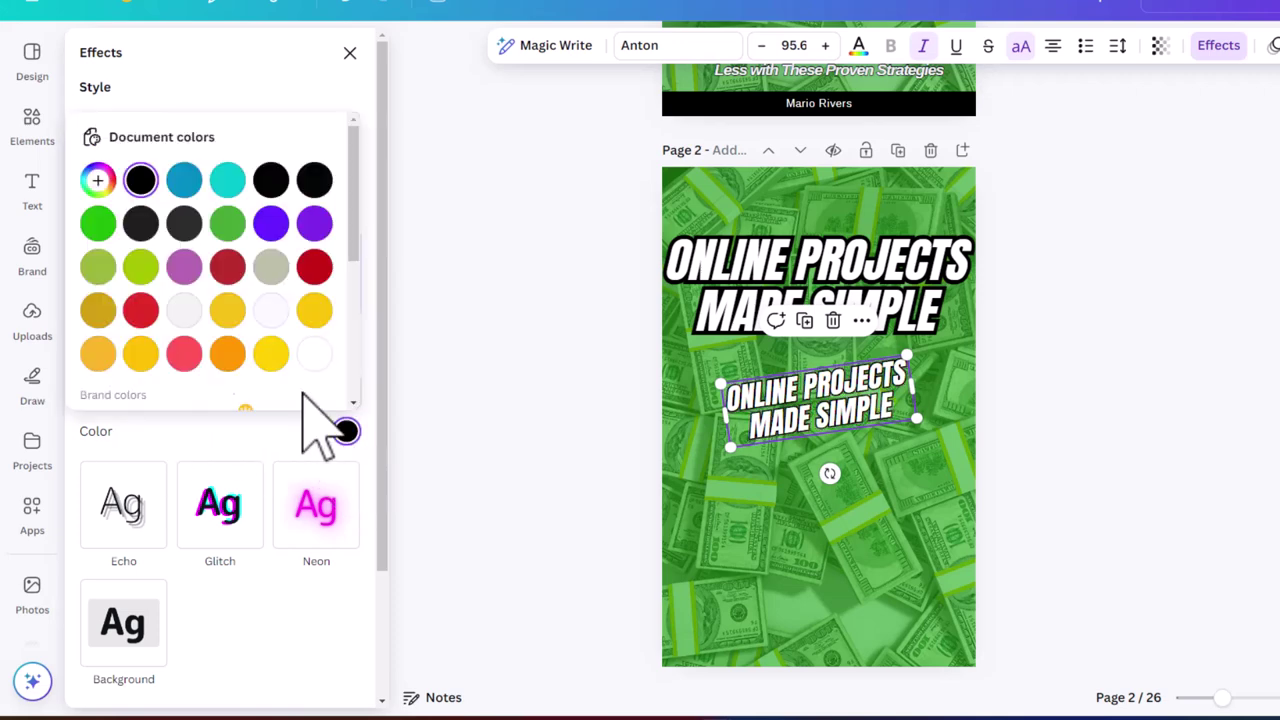
left_click(270, 266)
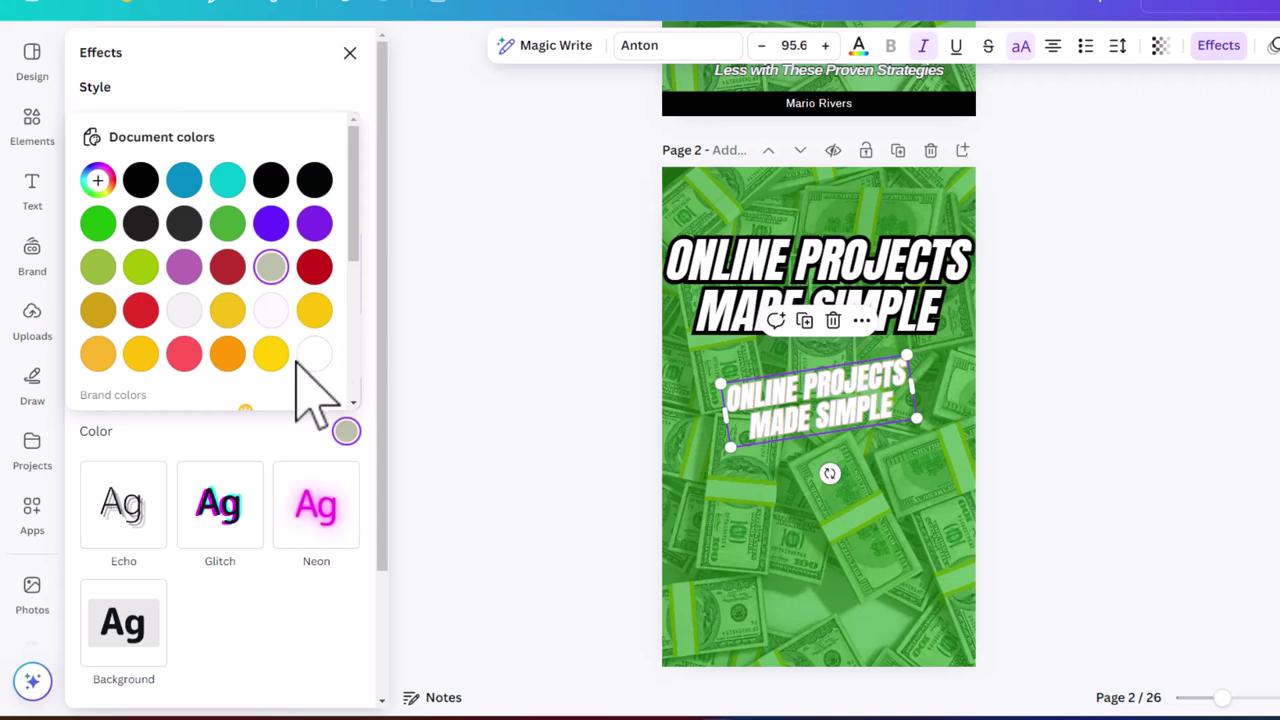
- Add a square shape below the small heading, fill it bright green and stretch it across the full page width
scroll(190, 318, "down", 3)
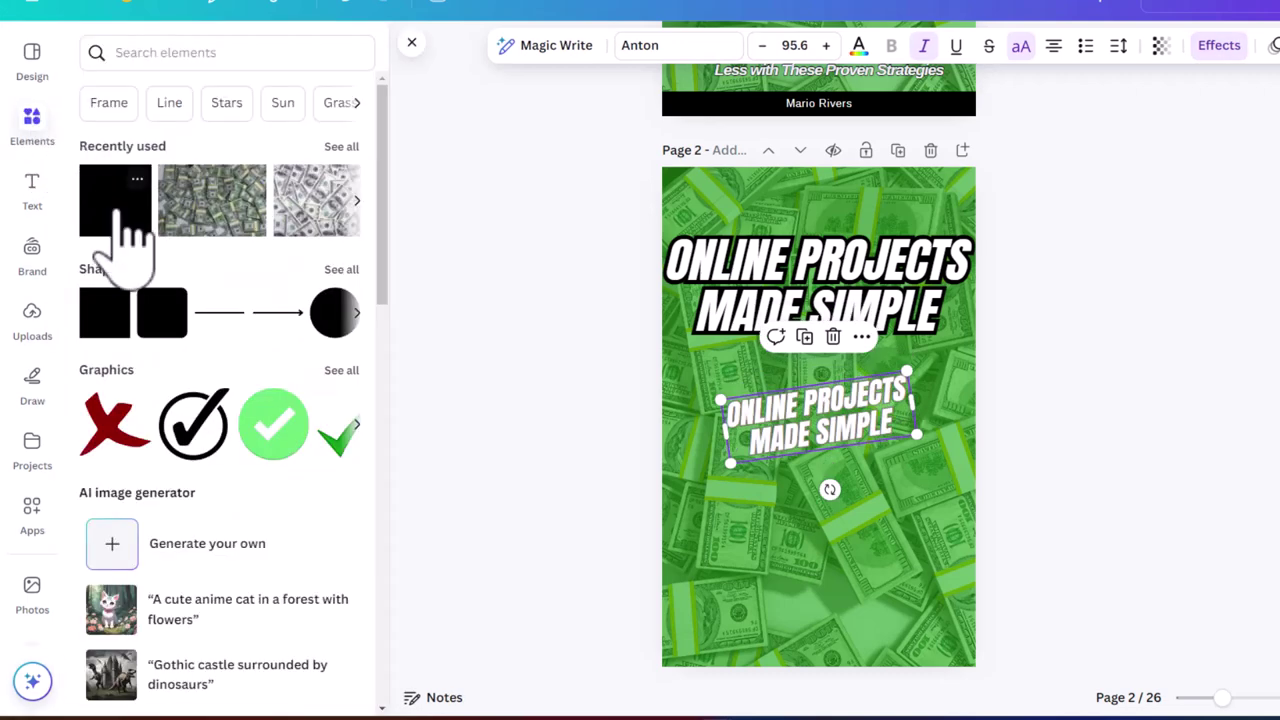
left_click(121, 213)
left_click_drag(845, 445, 857, 514)
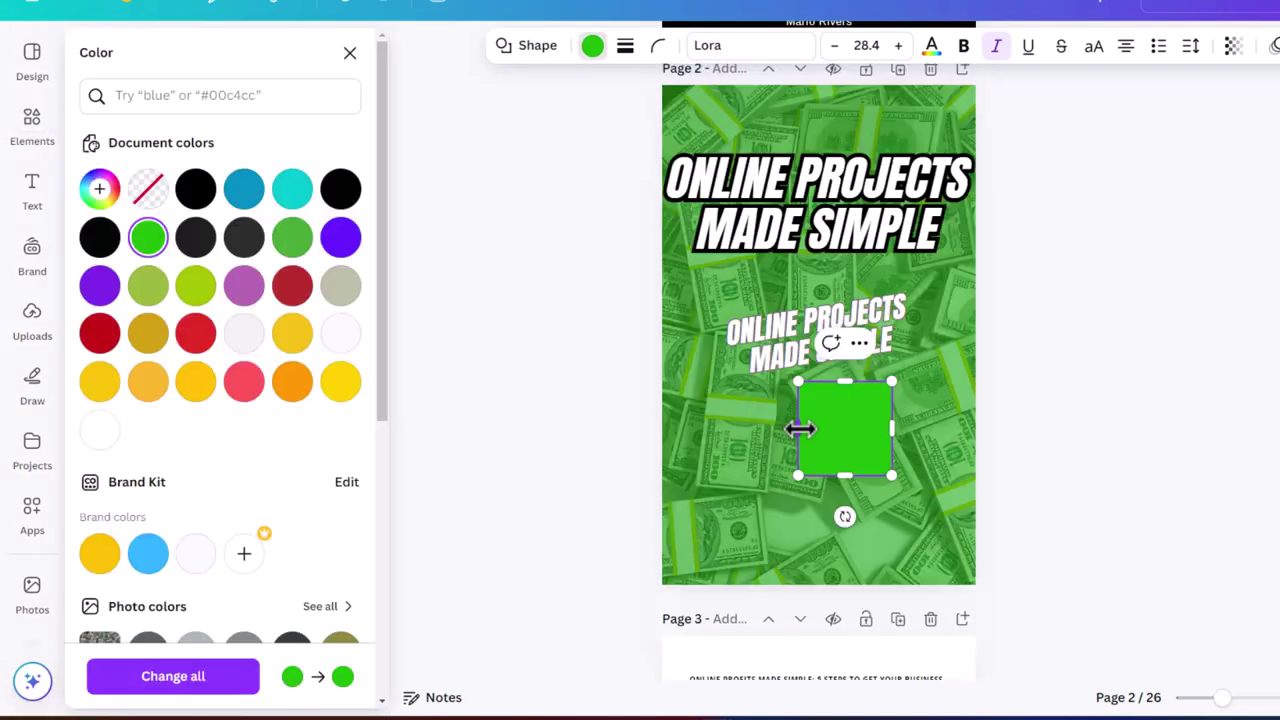
left_click_drag(800, 429, 669, 426)
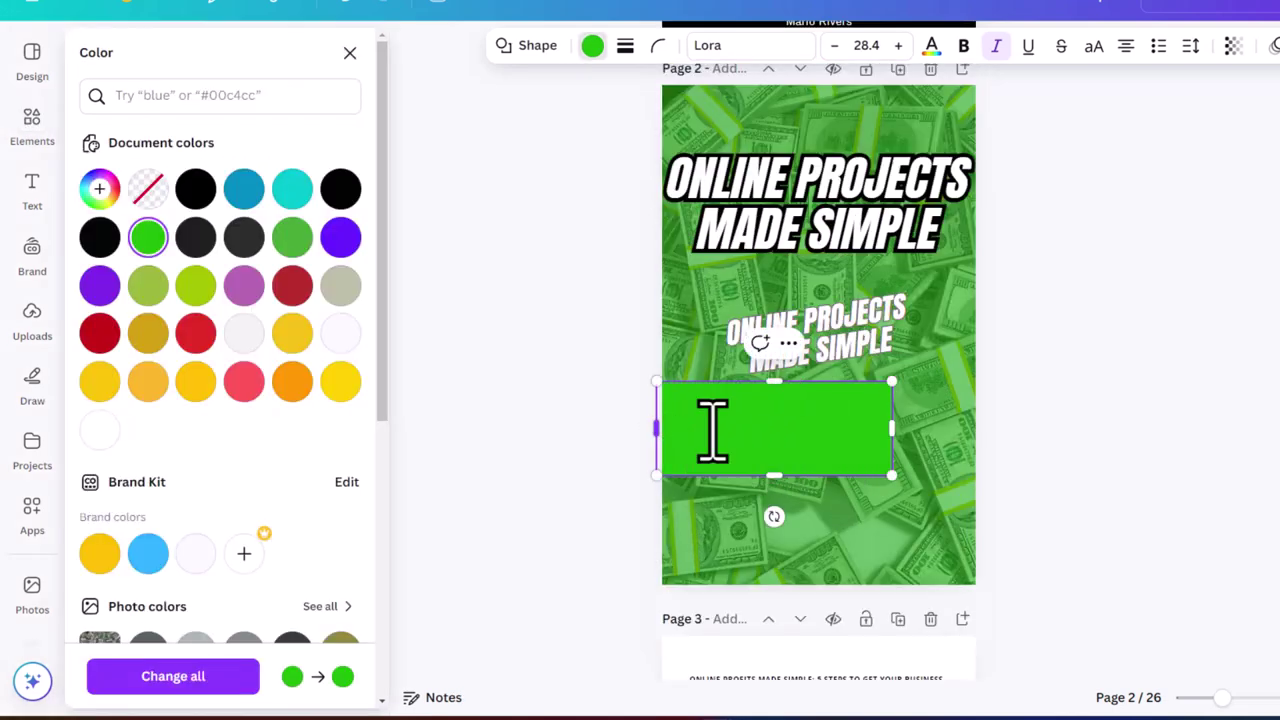
left_click_drag(896, 426, 982, 426)
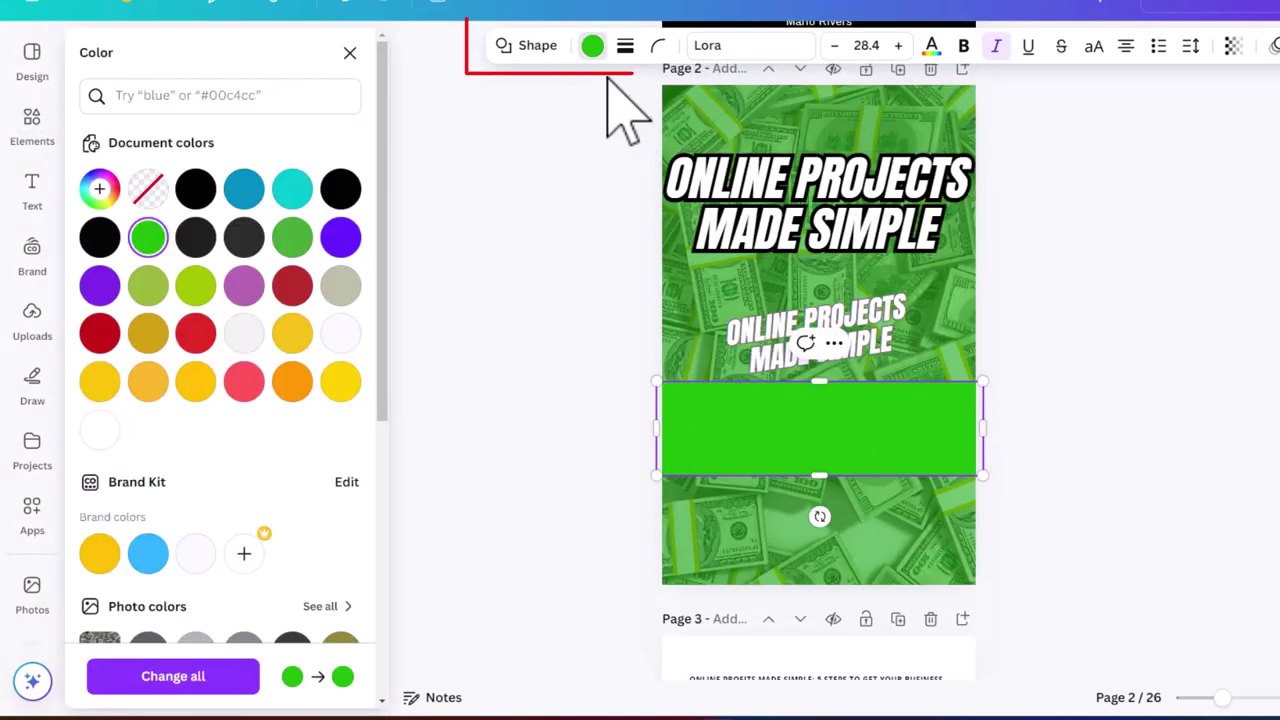
- Give the green rectangle a thick solid border in white
left_click(625, 47)
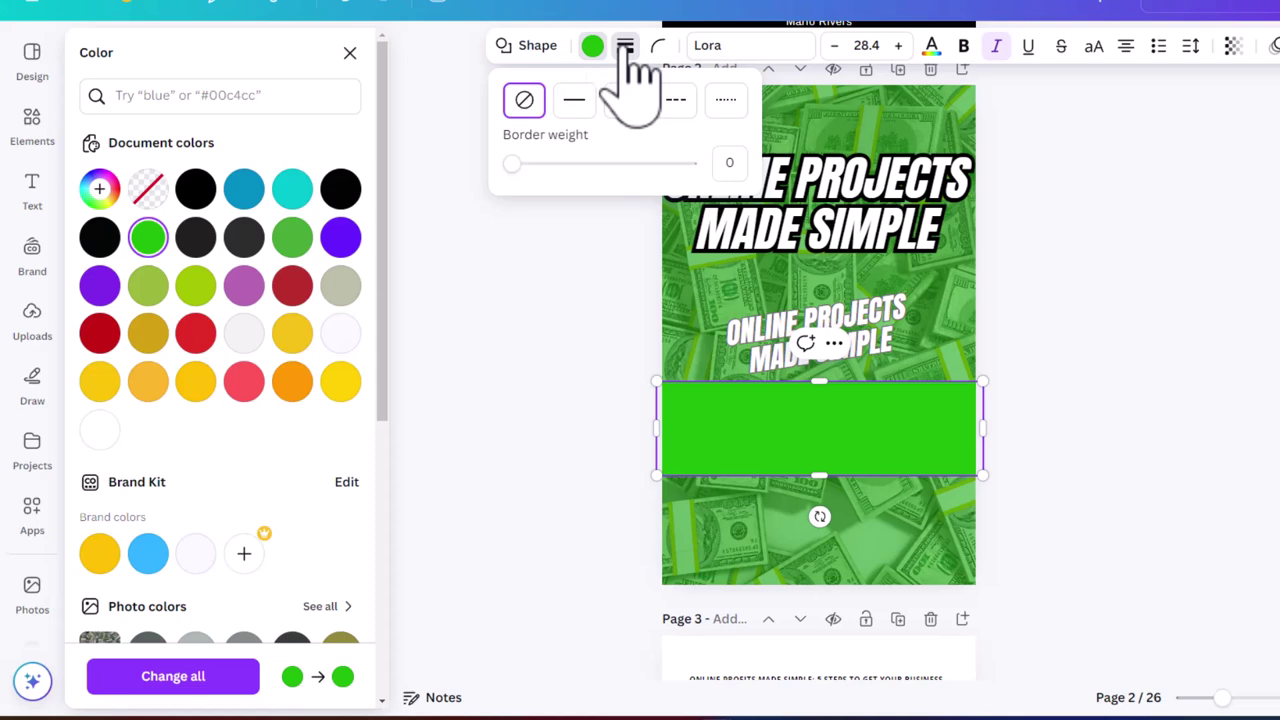
left_click(574, 101)
left_click_drag(517, 163, 568, 225)
left_click(608, 46)
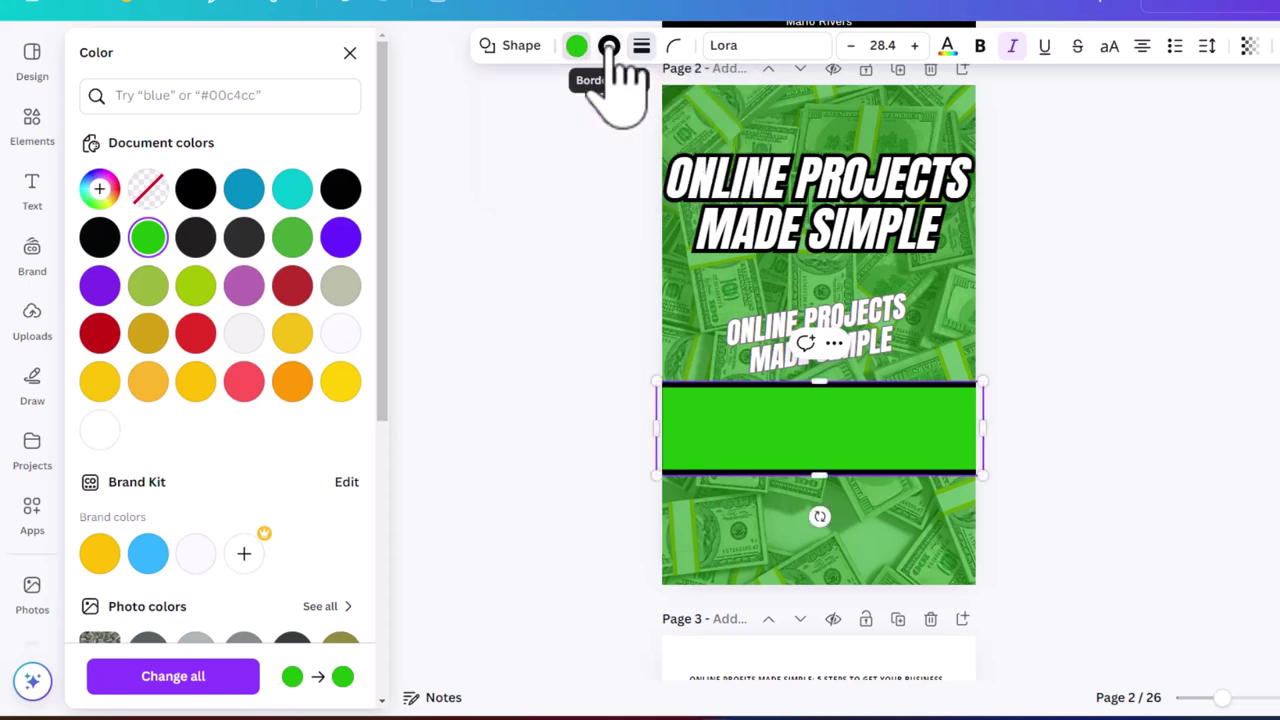
left_click(340, 381)
- Widen the green rectangle to about 1830 px, rotate it about -9.3° and move it over the small heading
left_click_drag(826, 507, 835, 513)
left_click_drag(822, 430, 830, 345)
left_click(780, 346)
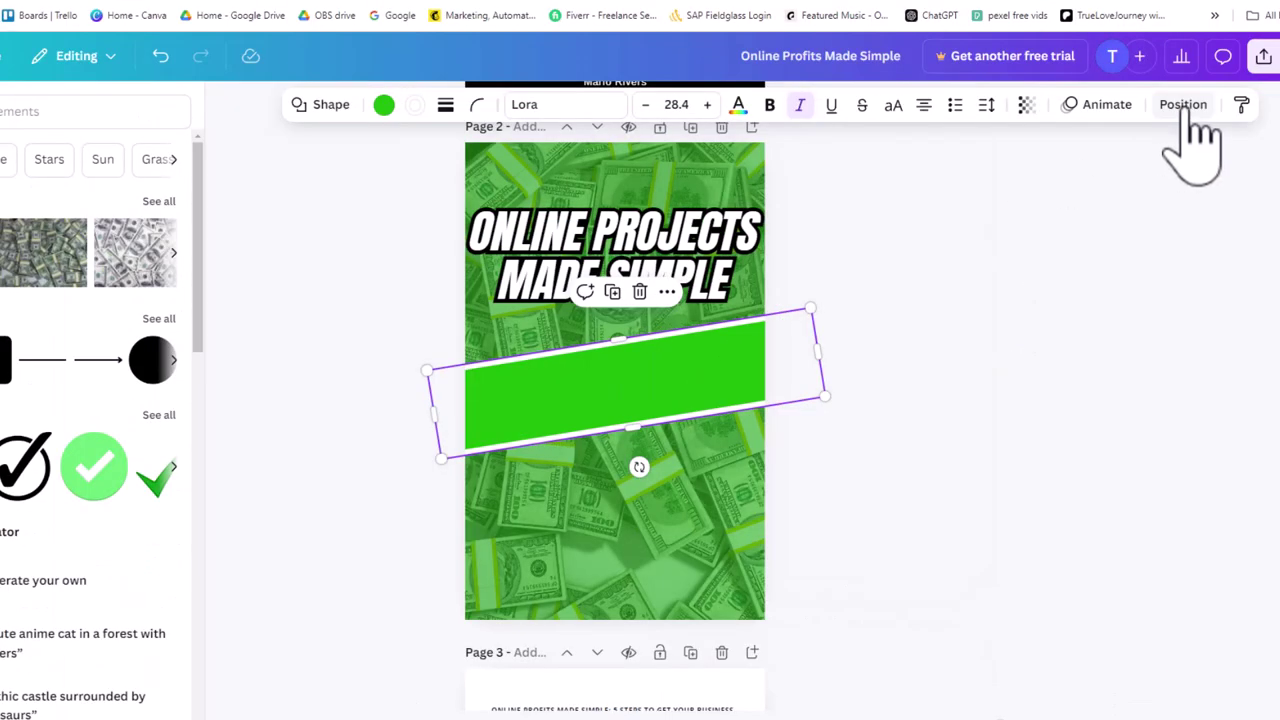
- Send the green banner backward one layer so it sits behind the small heading text
left_click(1186, 106)
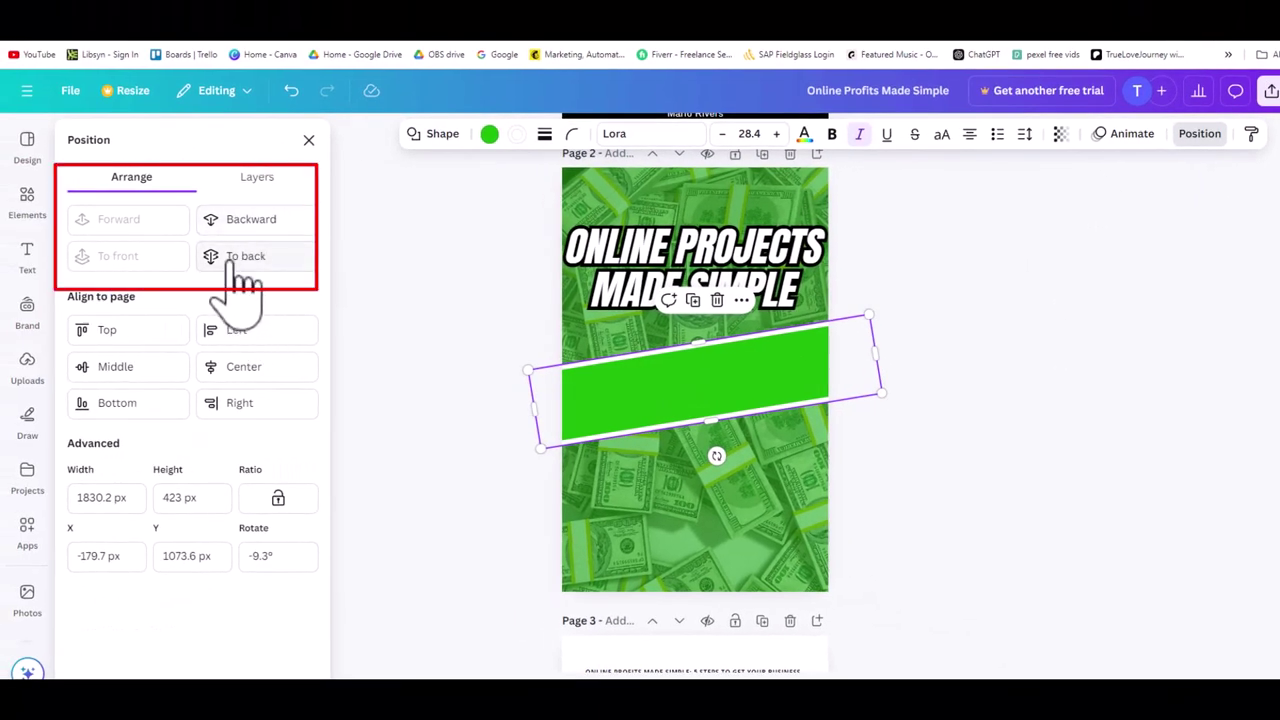
left_click(266, 226)
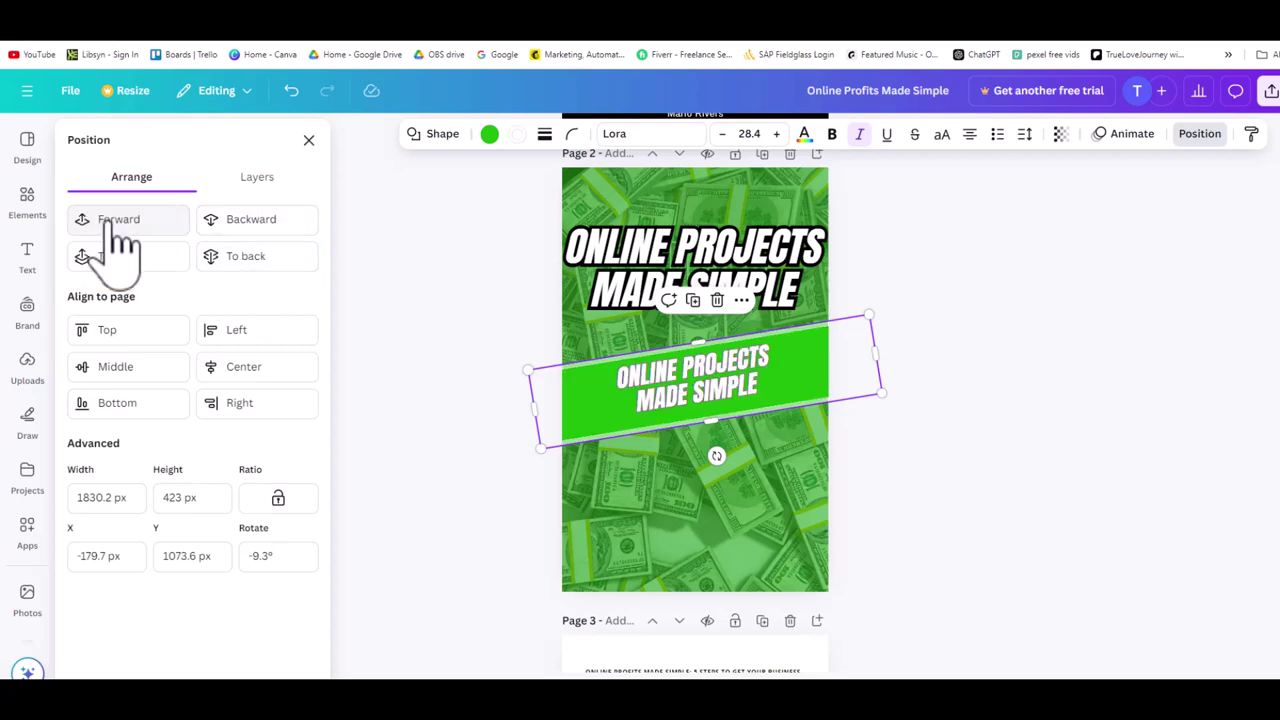
left_click(1040, 390)
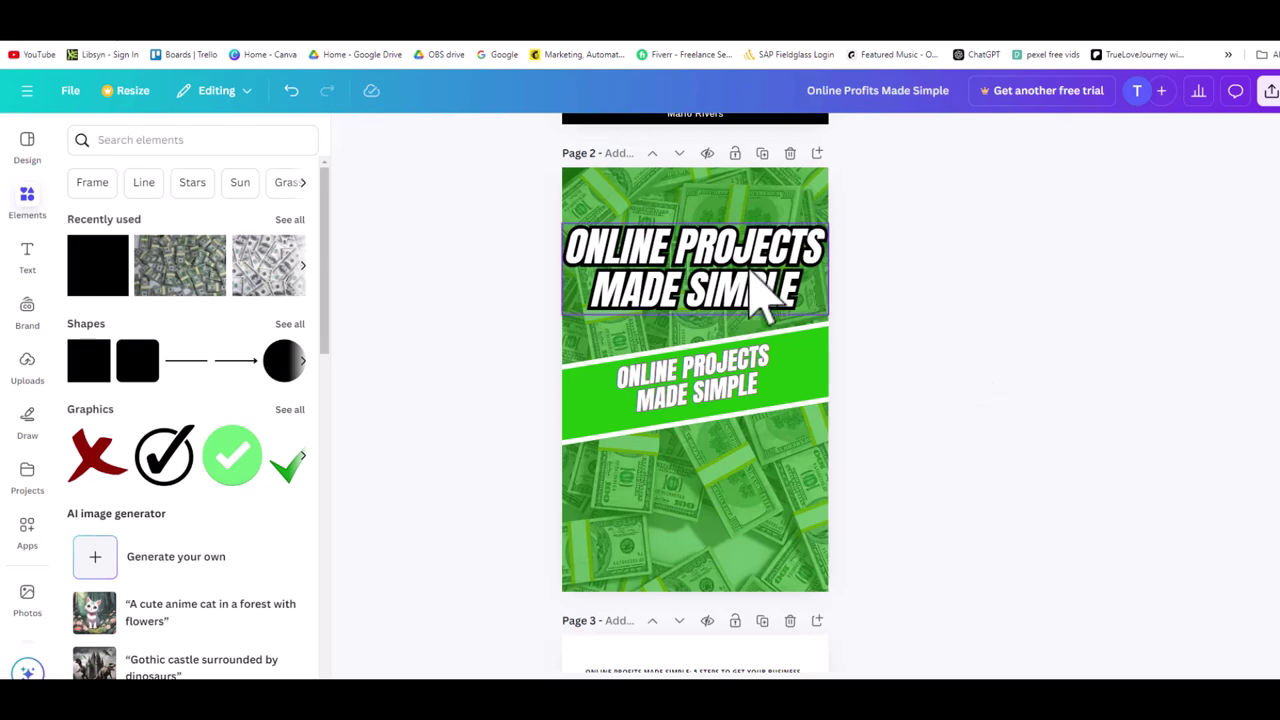
- Replace the banner text with "5 STEPS TO GET YOUR BUSINESS UP AND RUNNING", fit it on two lines and shrink it to font size 77.2
scroll(737, 371, "up", 3)
scroll(737, 371, "down", 2)
left_click(686, 537)
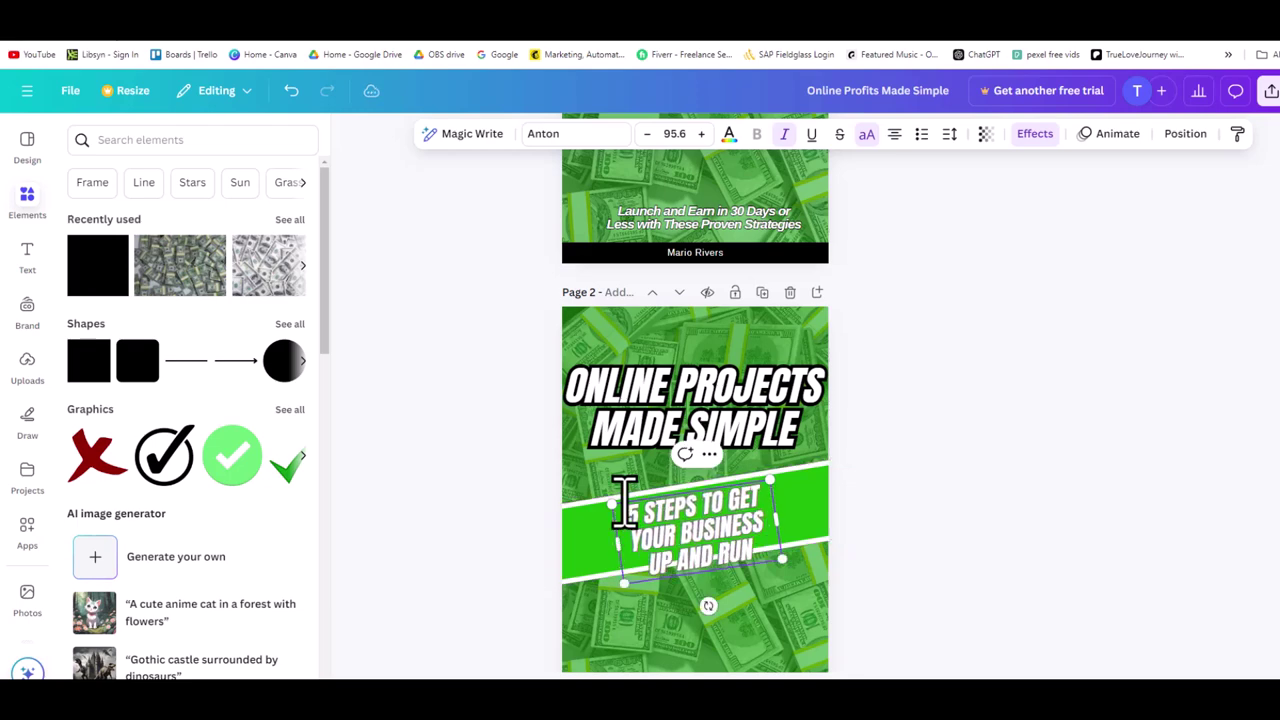
mouse_move(863, 506)
left_mouse_down()
mouse_move(896, 497)
mouse_move(866, 500)
left_mouse_up()
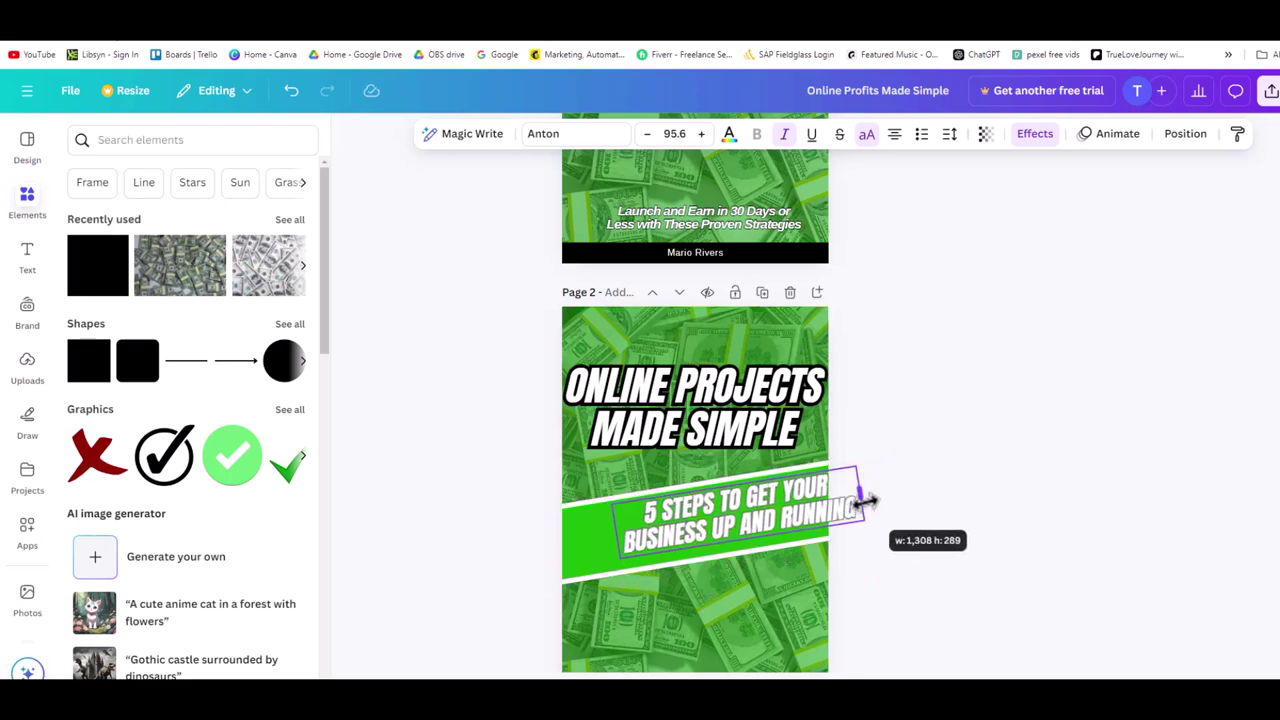
left_click_drag(745, 497, 797, 478)
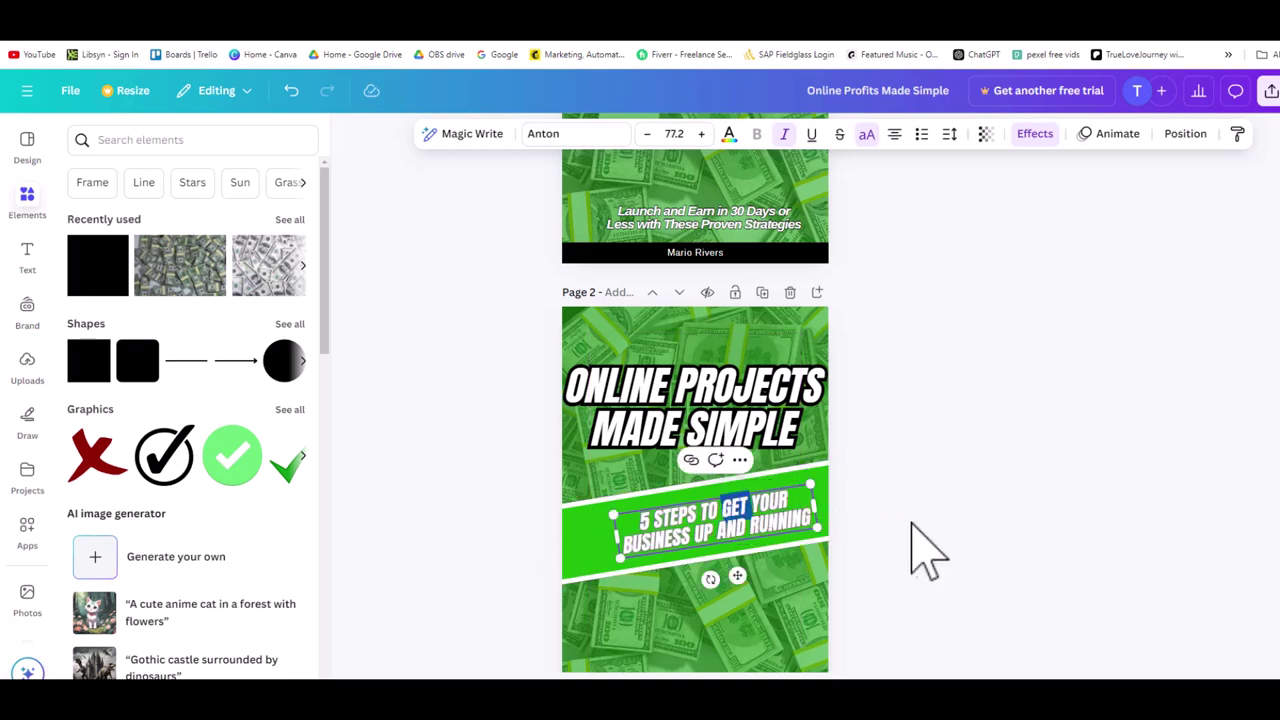
- Centre the "5 STEPS" subtitle on the green banner and make the banner narrower by lowering its upper edge
left_click_drag(717, 522, 705, 512)
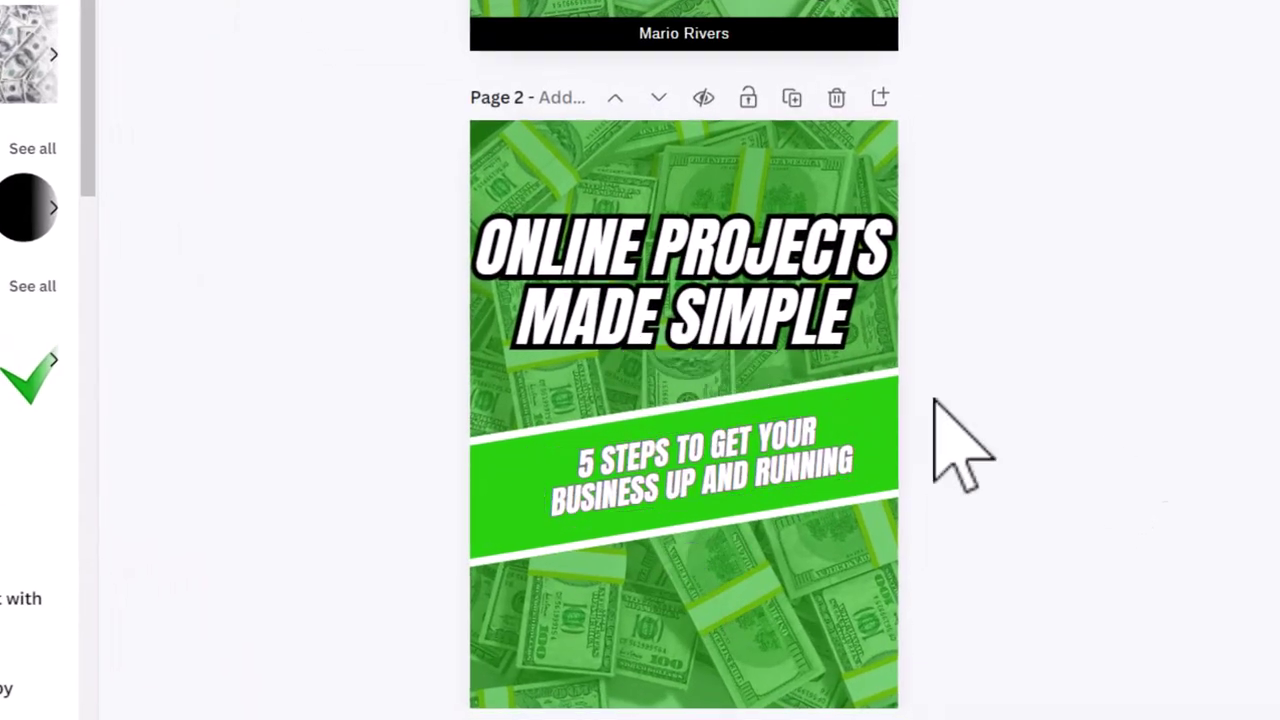
left_click_drag(688, 557, 686, 560)
left_click(1057, 443)
left_click(893, 400)
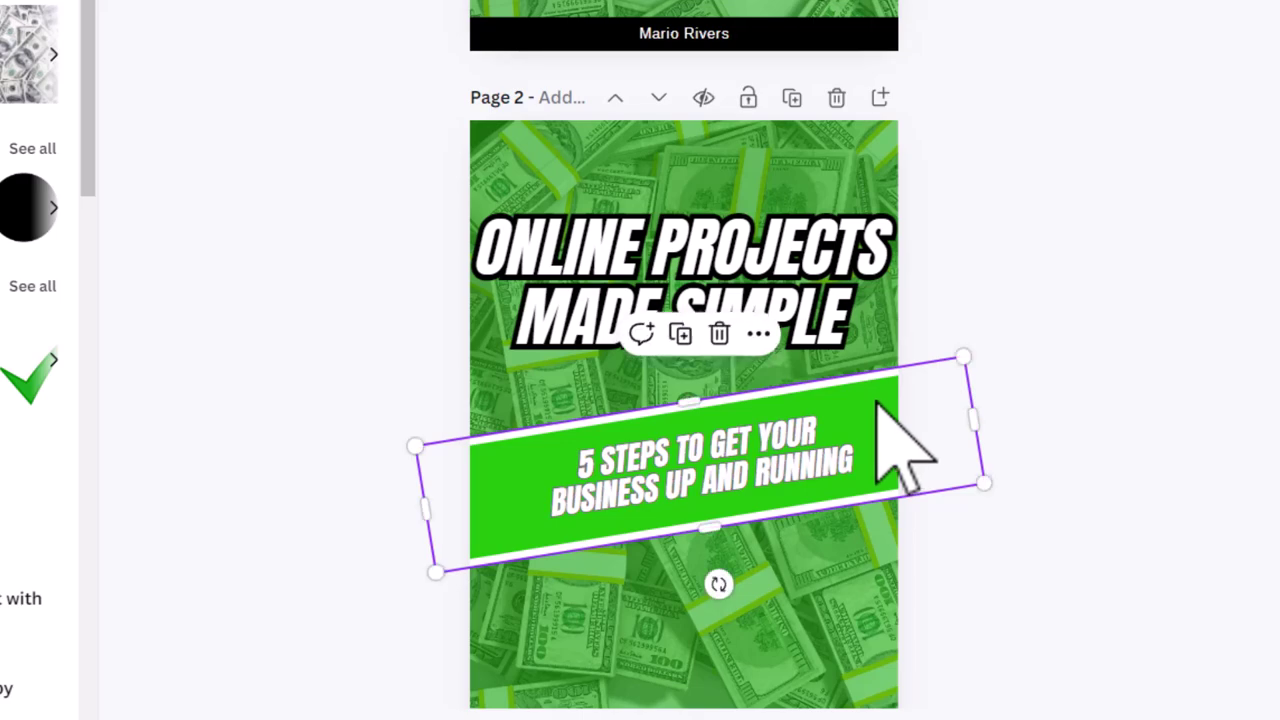
left_click_drag(689, 392, 695, 430)
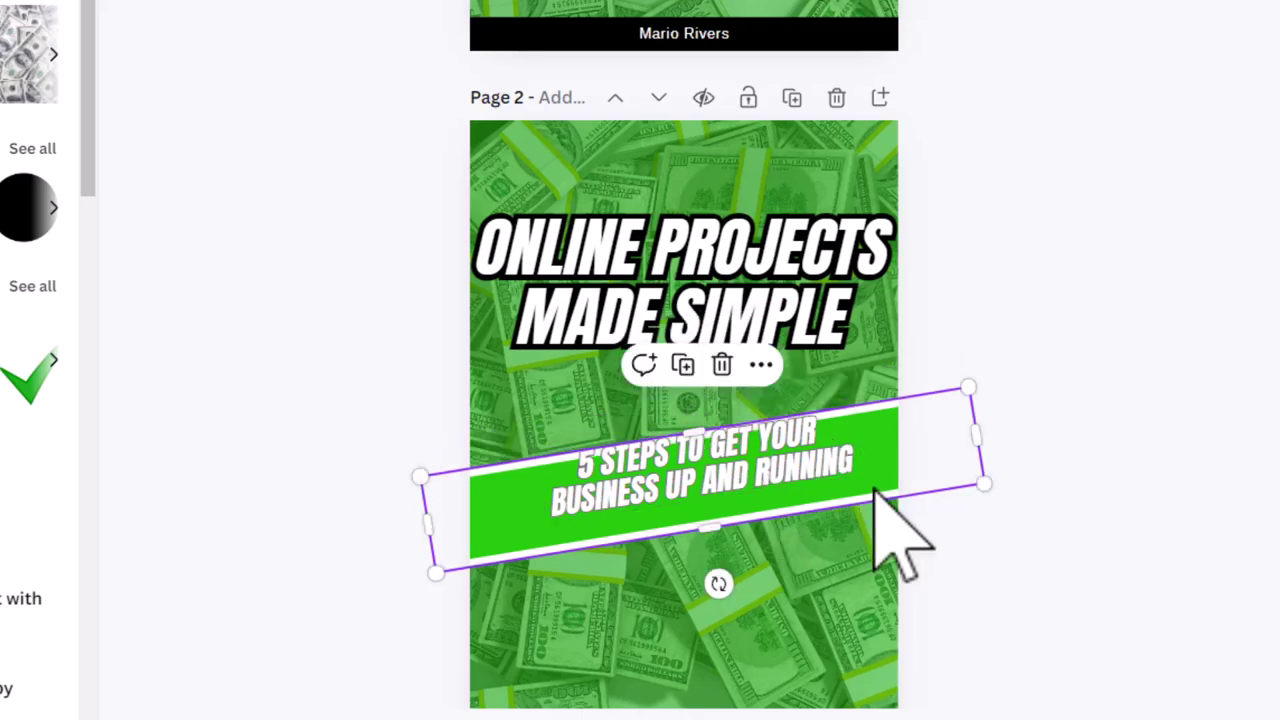
left_click(1195, 455)
- Duplicate the subtitle text on page 2, straighten the copy to horizontal and centre it near the page's lower edge
scroll(1057, 371, "up", 5)
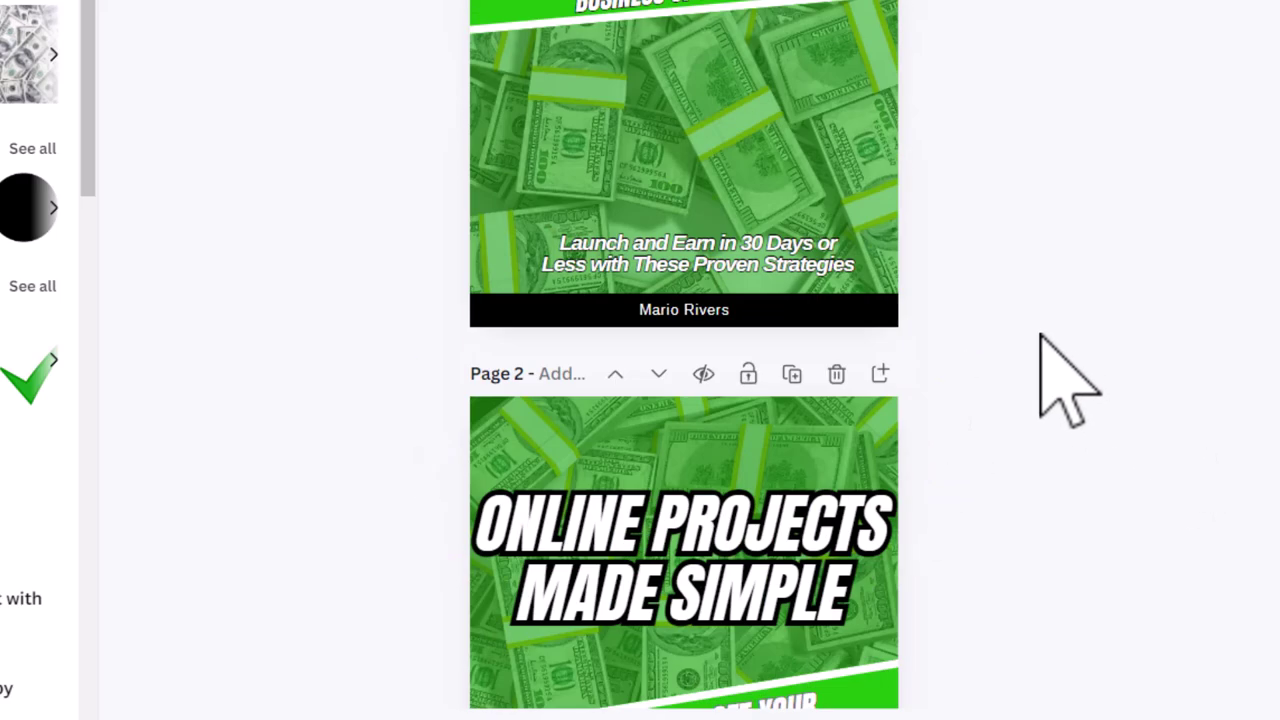
scroll(771, 343, "down", 3)
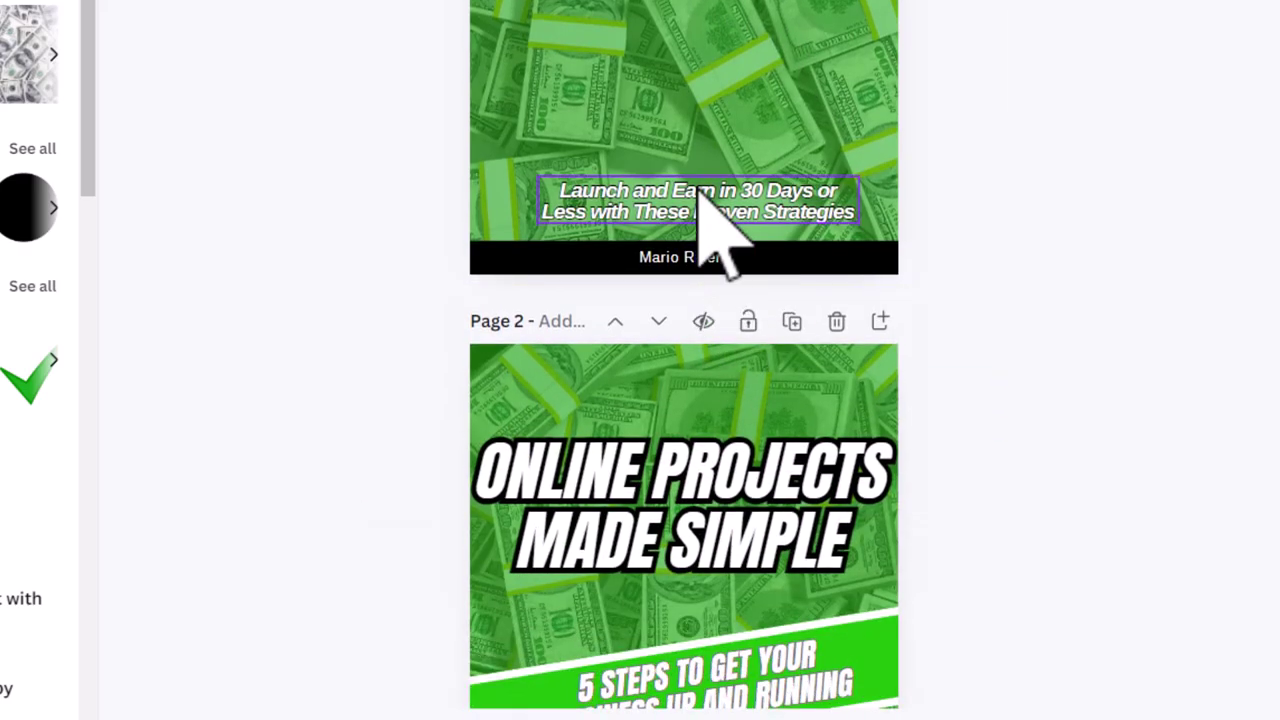
scroll(712, 240, "down", 3)
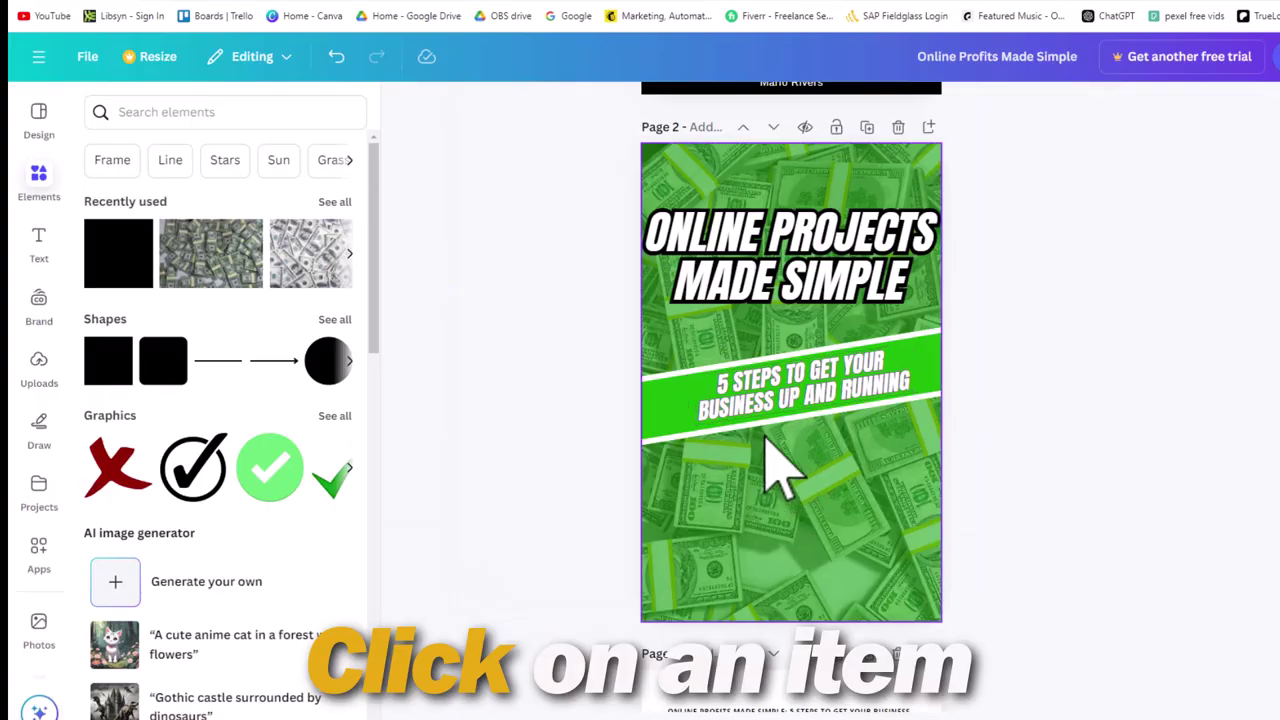
left_click(755, 391)
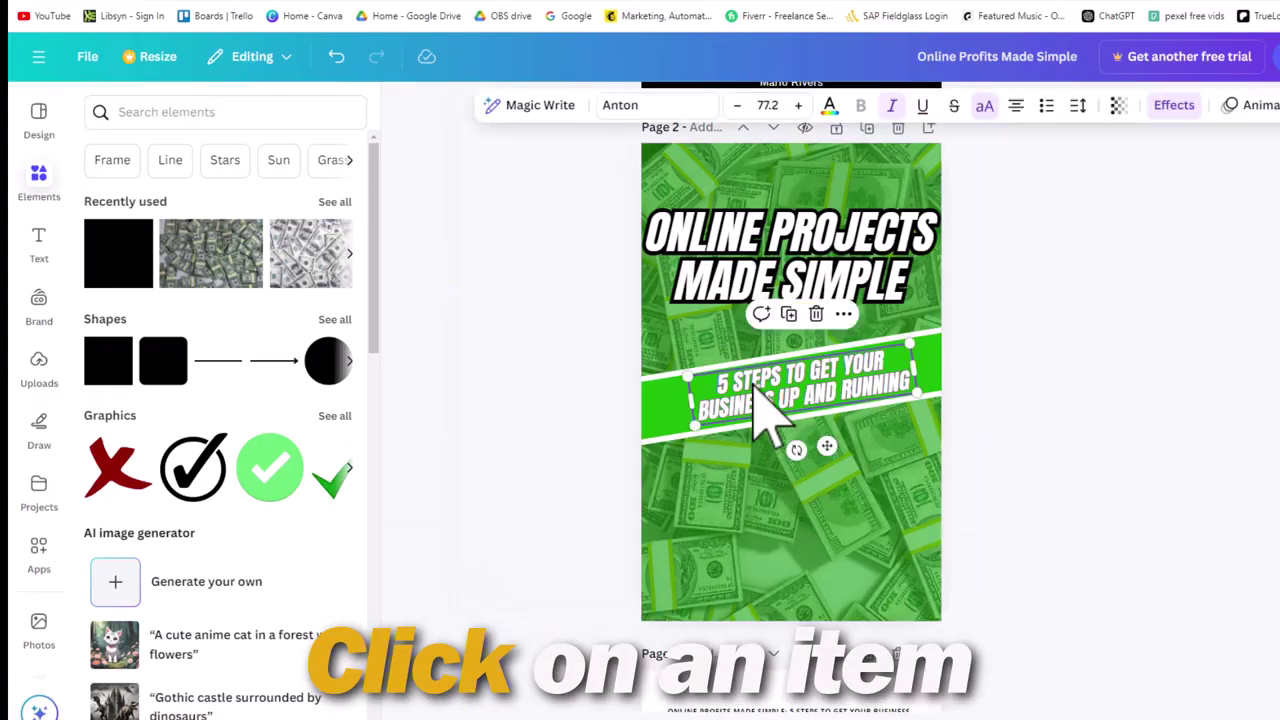
key("ctrl+d")
left_click_drag(790, 420, 788, 610)
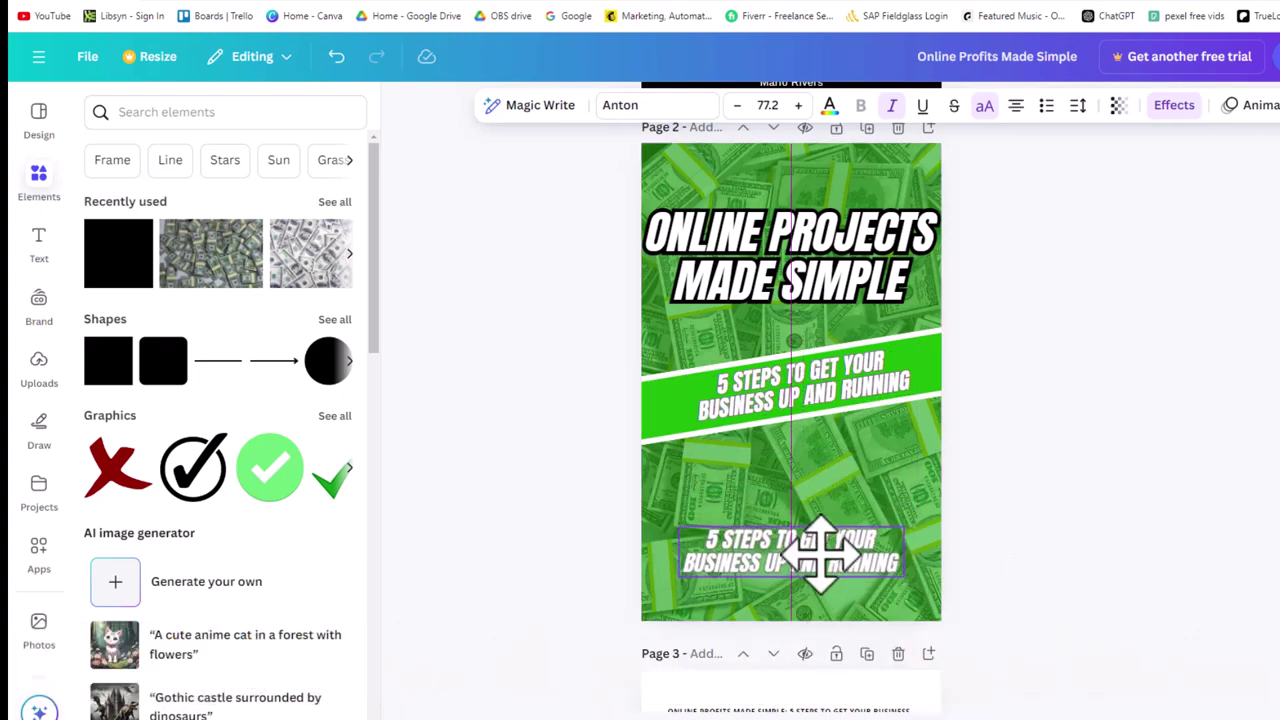
left_click_drag(787, 619, 778, 614)
left_click_drag(806, 543, 801, 548)
- Replace the copied text with "Launch and Earn in 30 Days or Less With These Proven Strategies" without all-caps formatting
scroll(1000, 457, "up", 3)
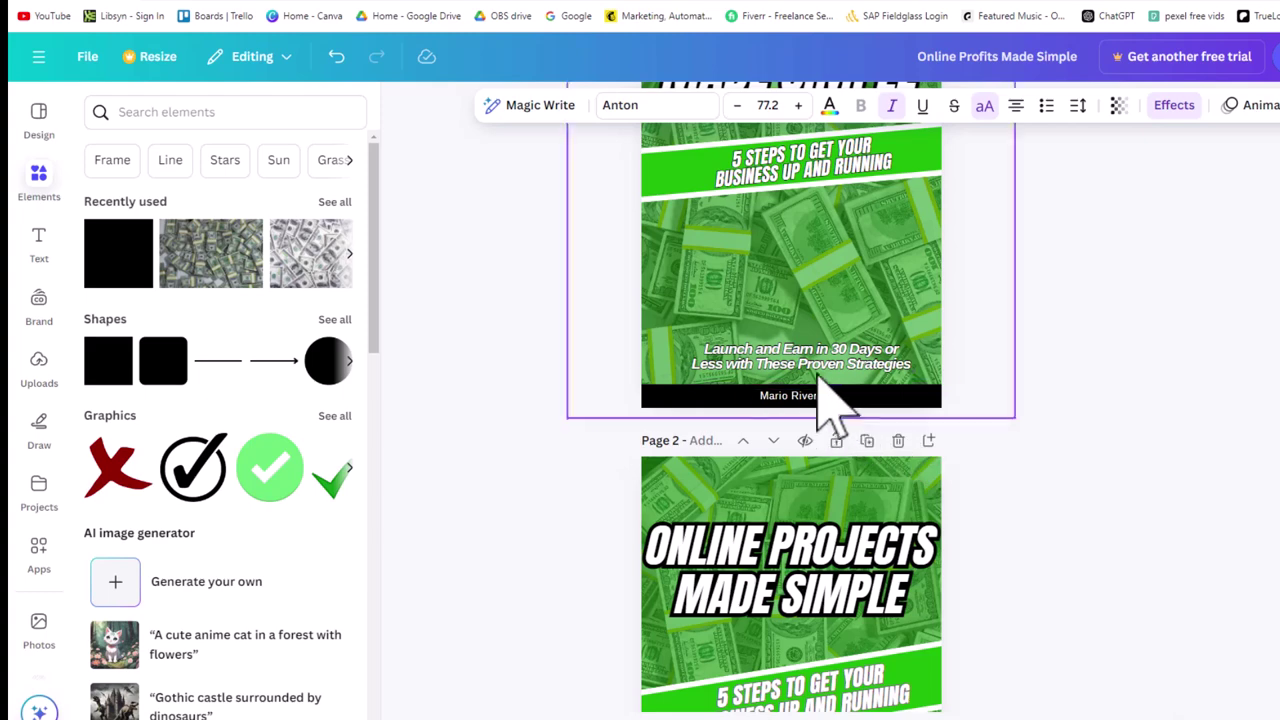
scroll(836, 395, "down", 4)
double_click(800, 480)
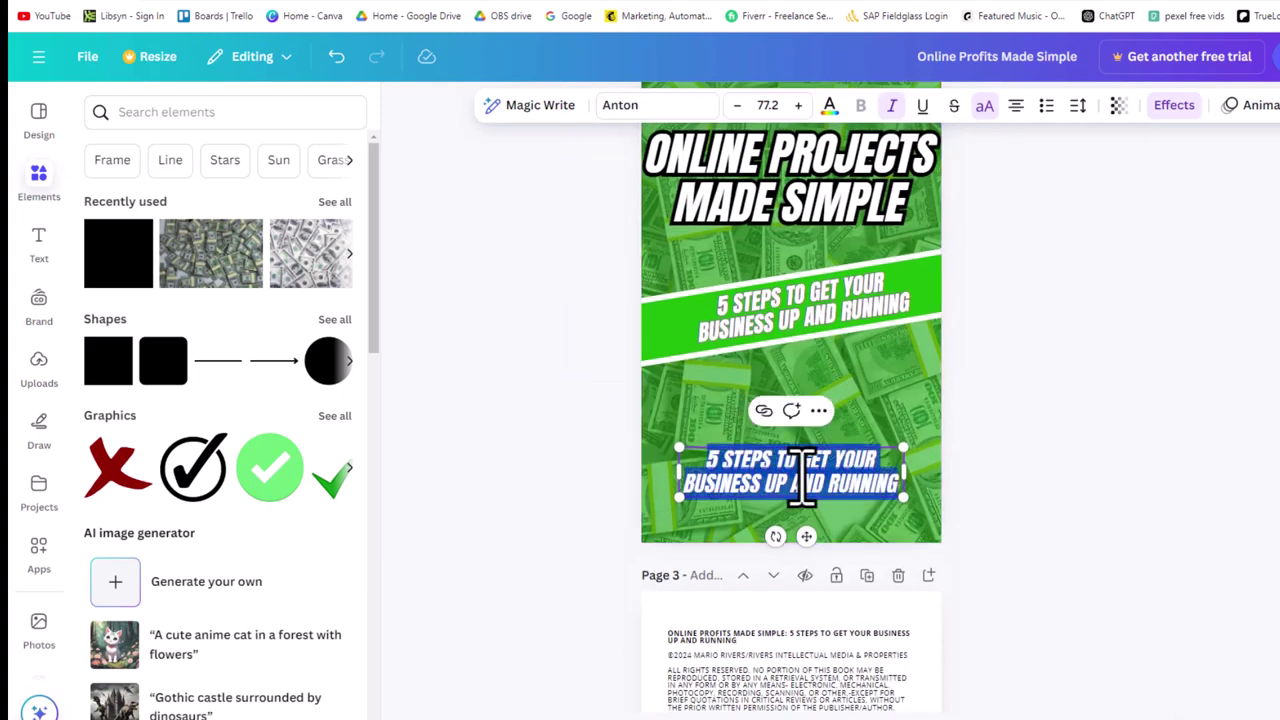
type("Launch")
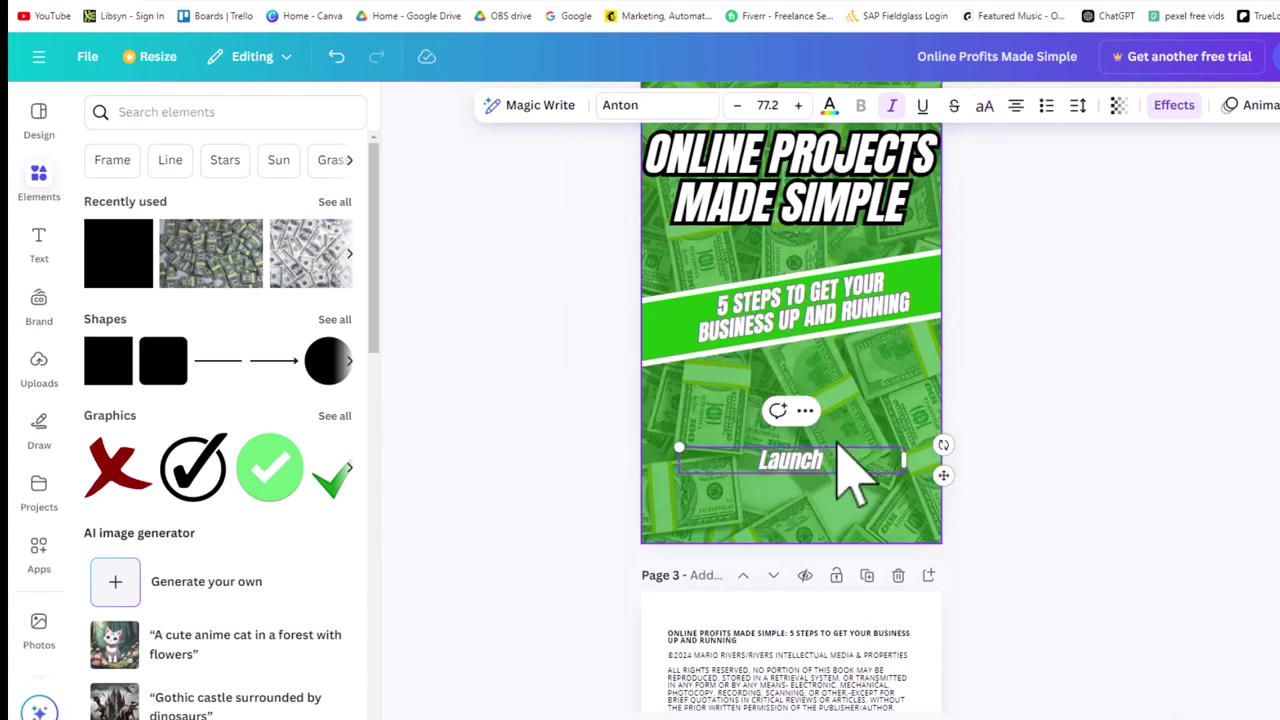
type(" and Earn in 30 Days or Less With These Proven Strategies")
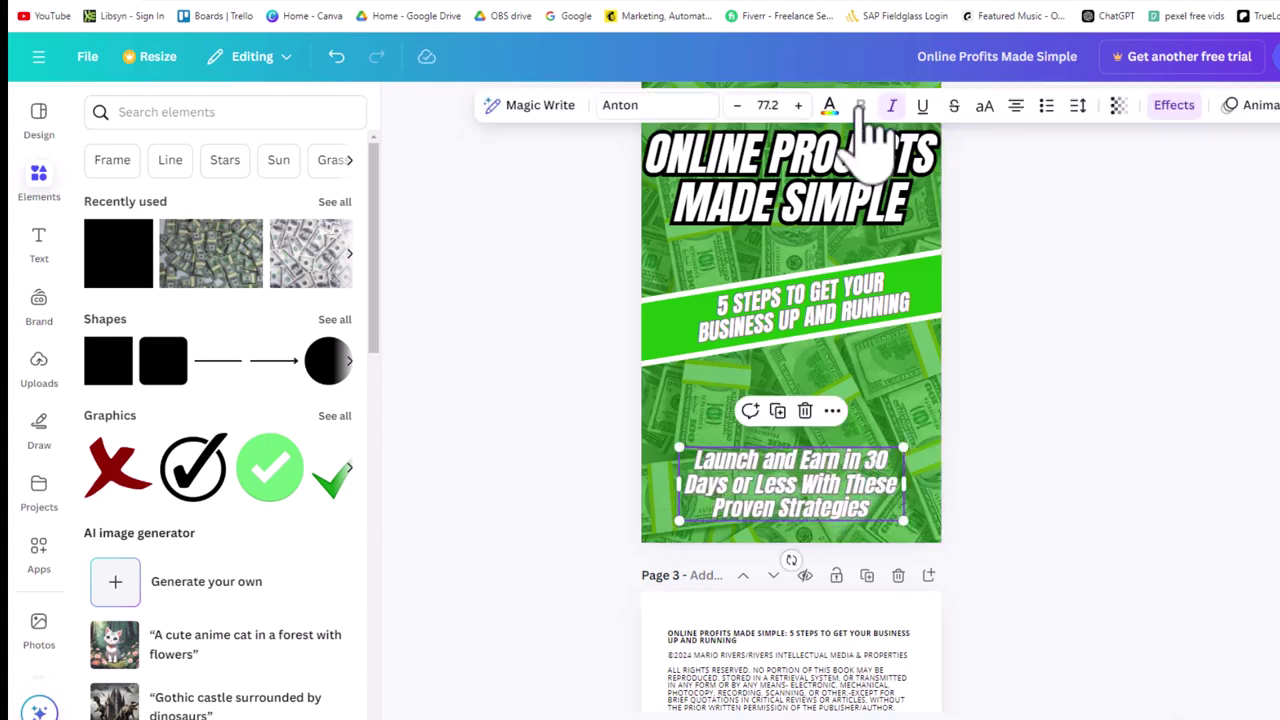
left_click(984, 105)
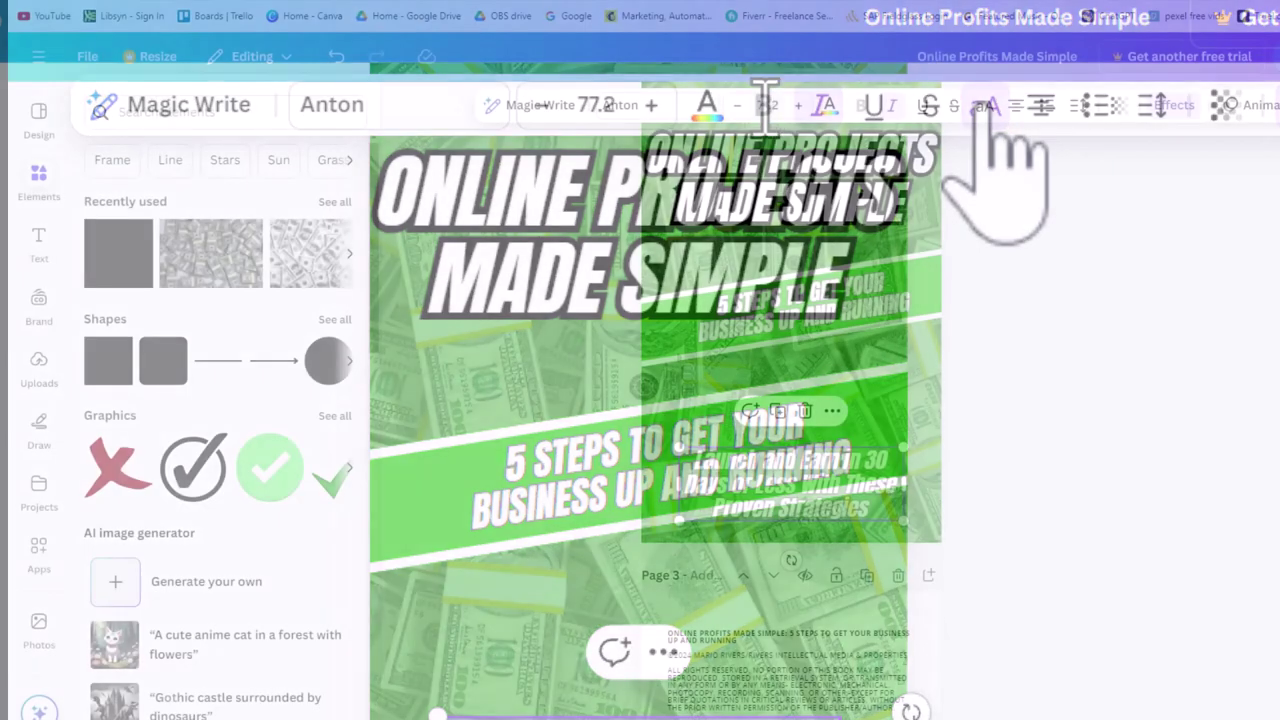
- Reduce the tagline to font size 53 on two lines, breaking after "or", and move it slightly lower
left_click(596, 104)
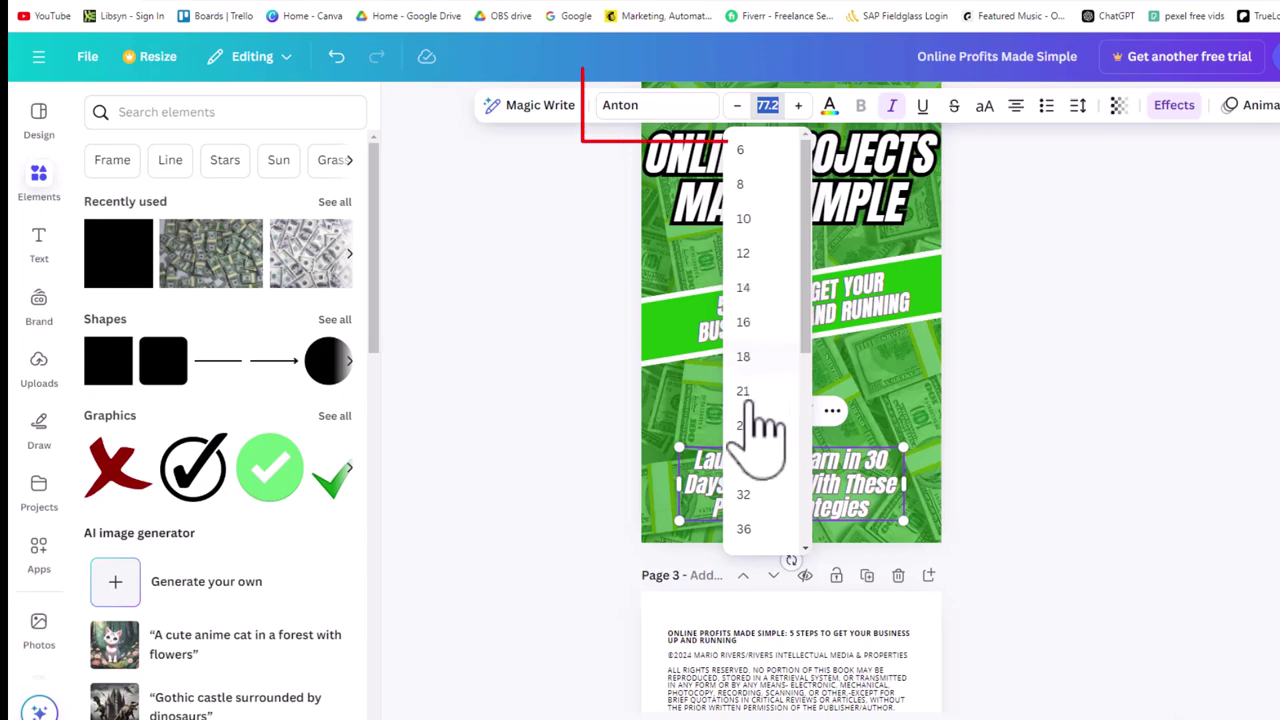
scroll(757, 447, "down", 3)
left_click(748, 376)
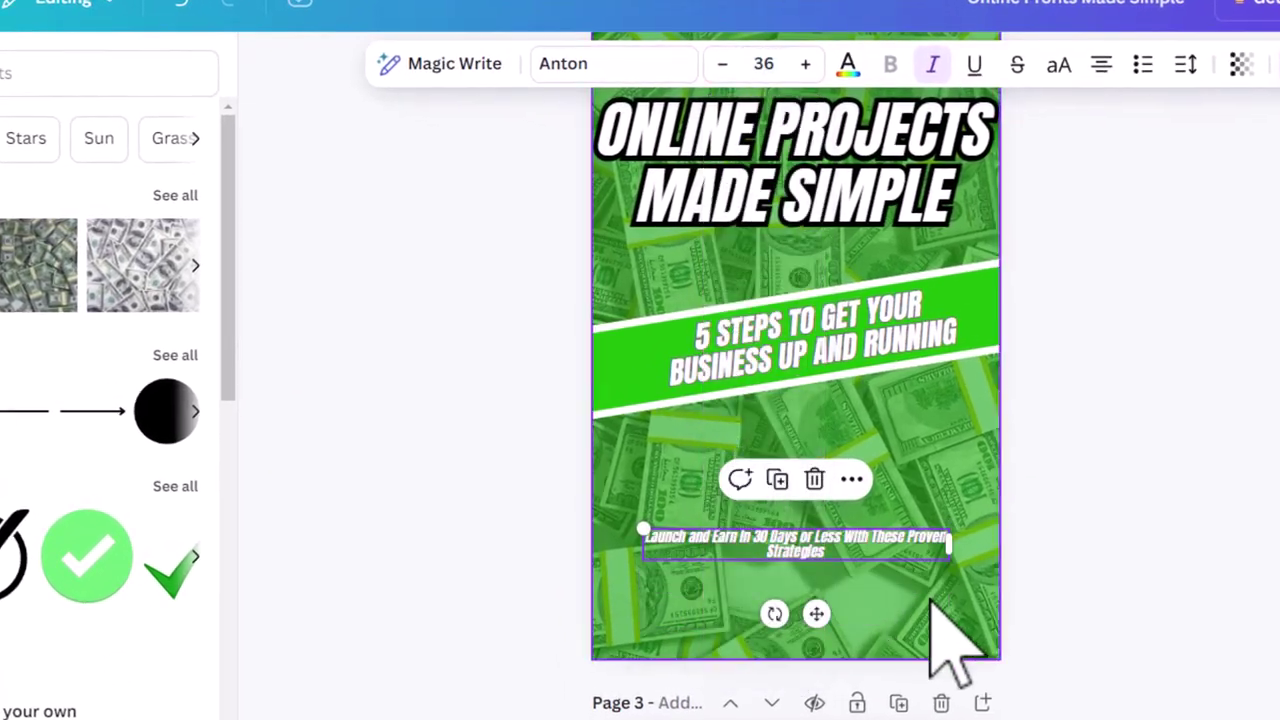
key("ctrl+z")
scroll(908, 523, "up", 3)
scroll(960, 545, "down", 2)
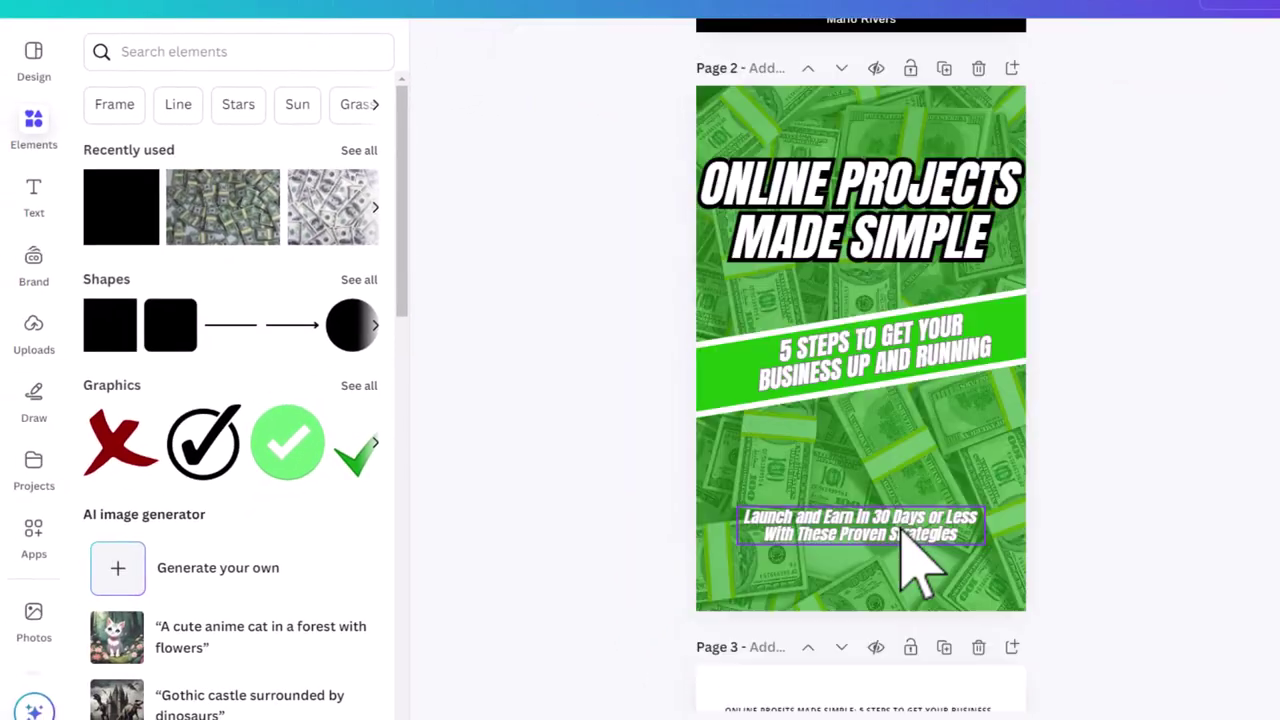
scroll(928, 560, "up", 2)
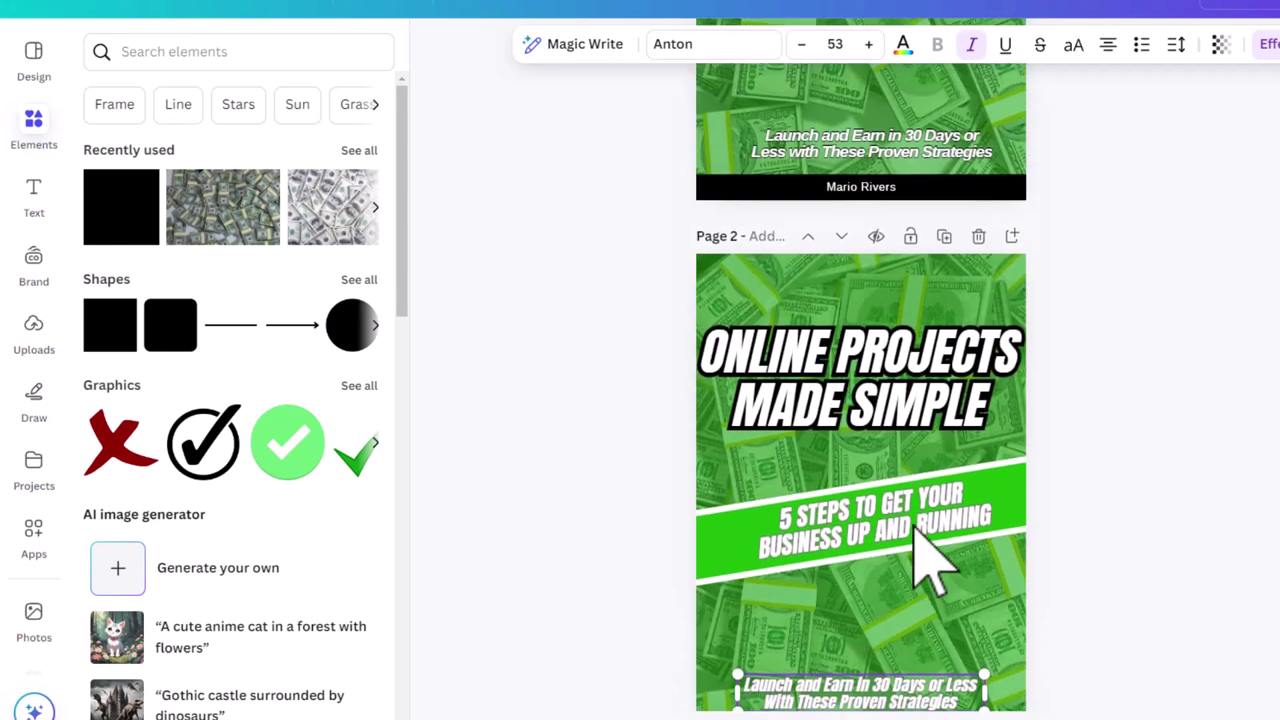
scroll(930, 558, "down", 2)
left_click(946, 520)
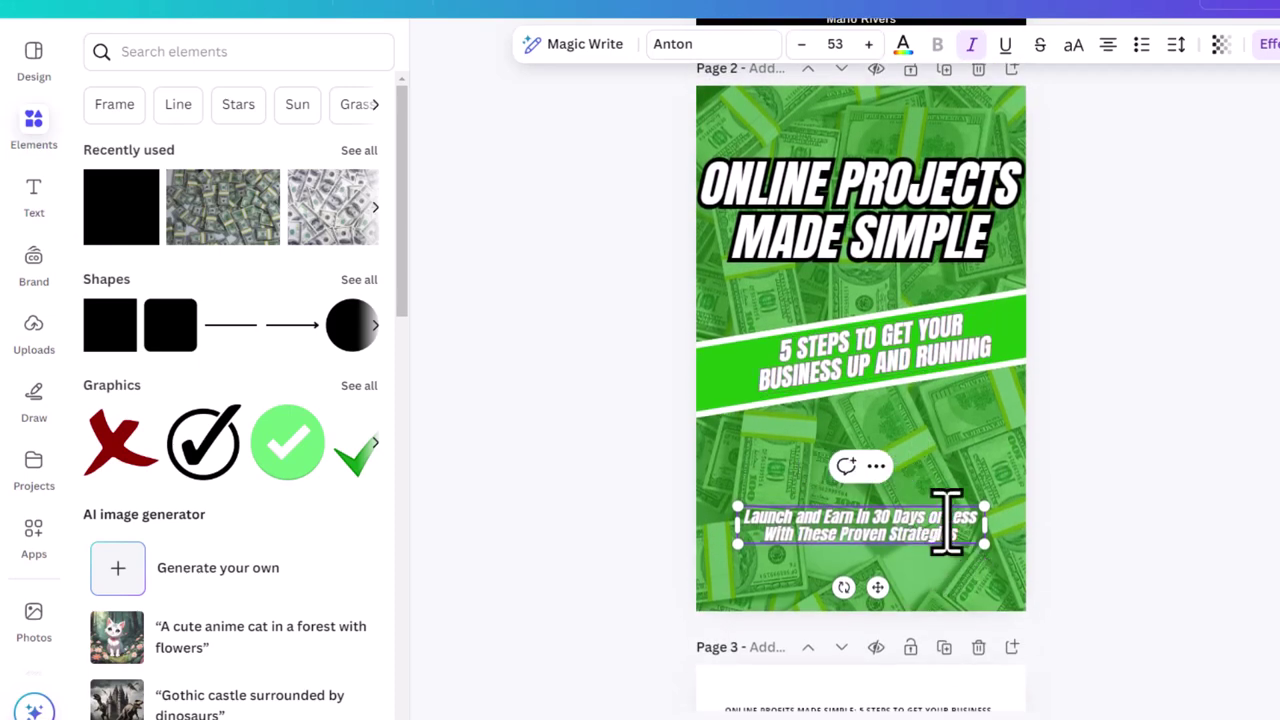
left_click_drag(914, 519, 914, 534)
- Add a square shape at page 2's lower left corner and fill it with black
left_click(115, 225)
left_click_drag(871, 357, 743, 563)
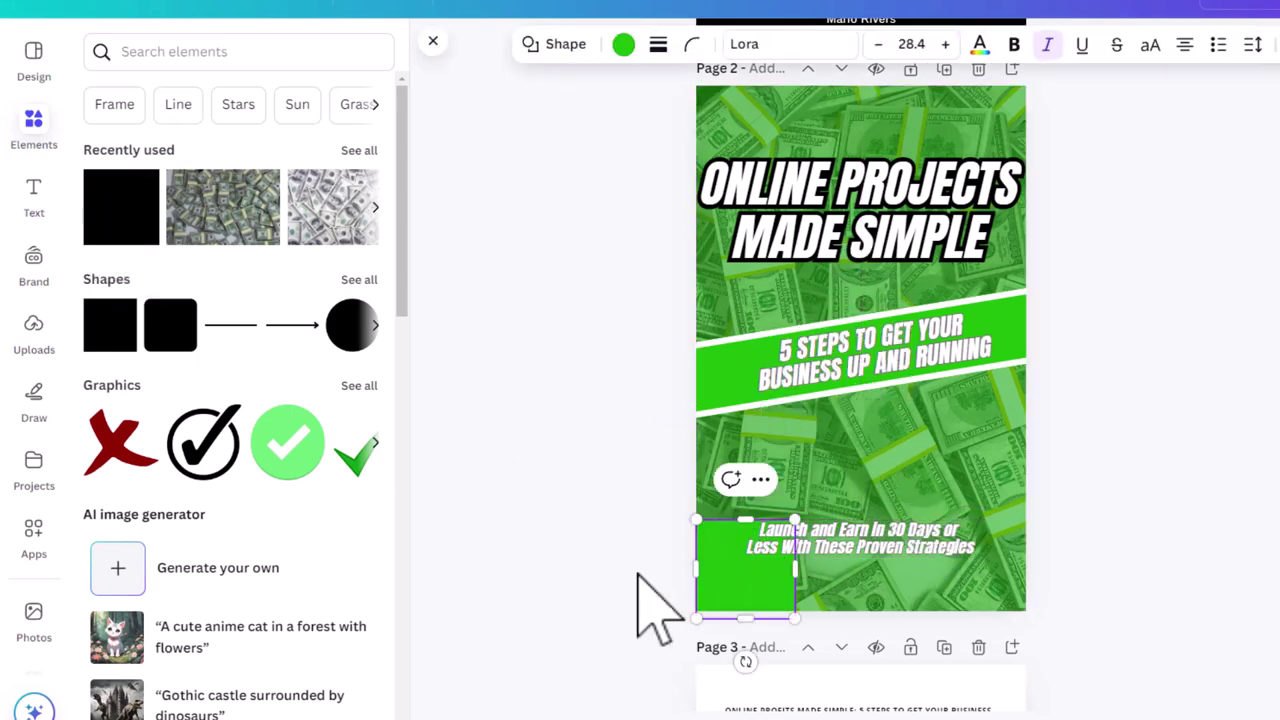
left_click(624, 48)
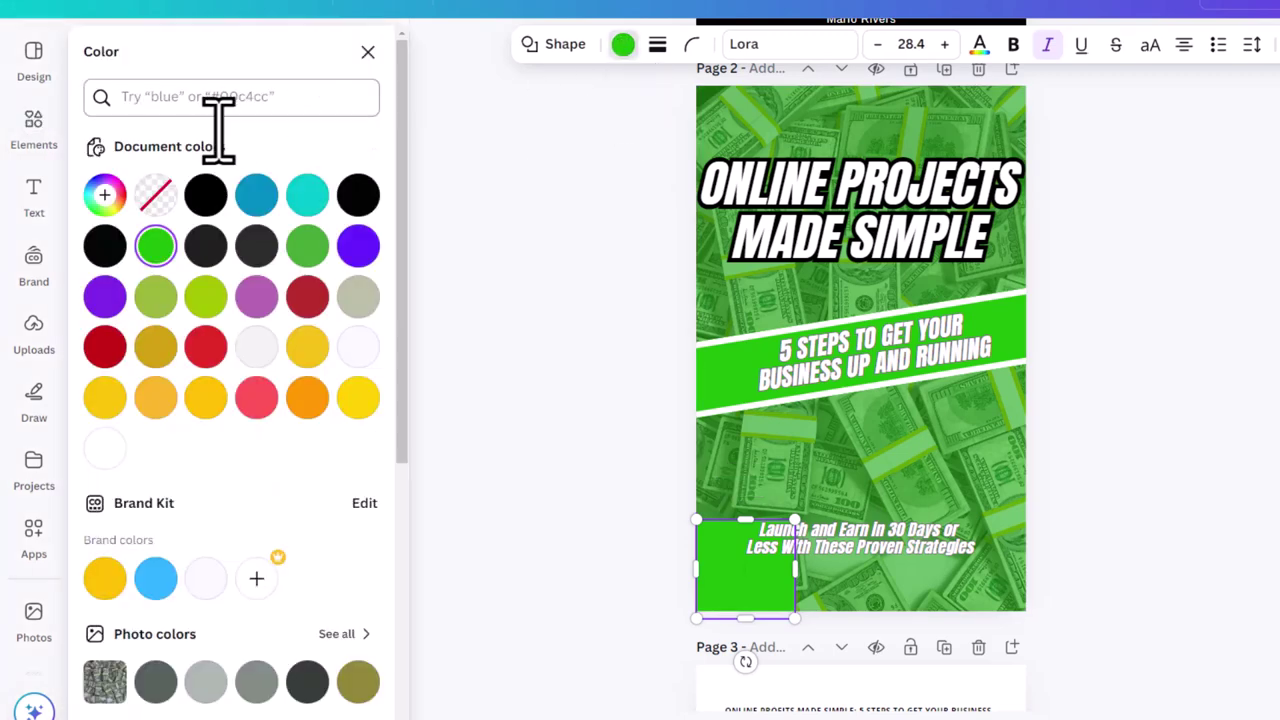
left_click(207, 196)
- Stretch the black square across the full page width, reduce it to a thin bottom bar and lower the tagline closer to it
left_click_drag(789, 572, 1014, 609)
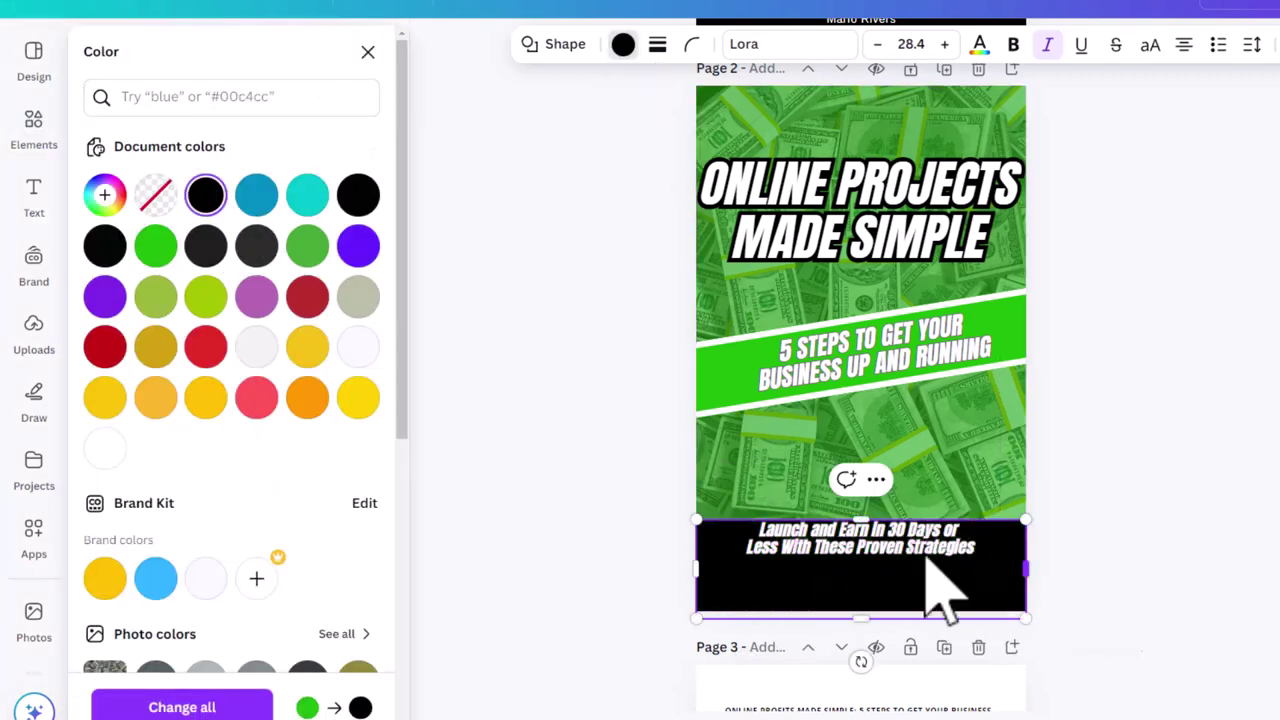
left_click_drag(859, 520, 857, 586)
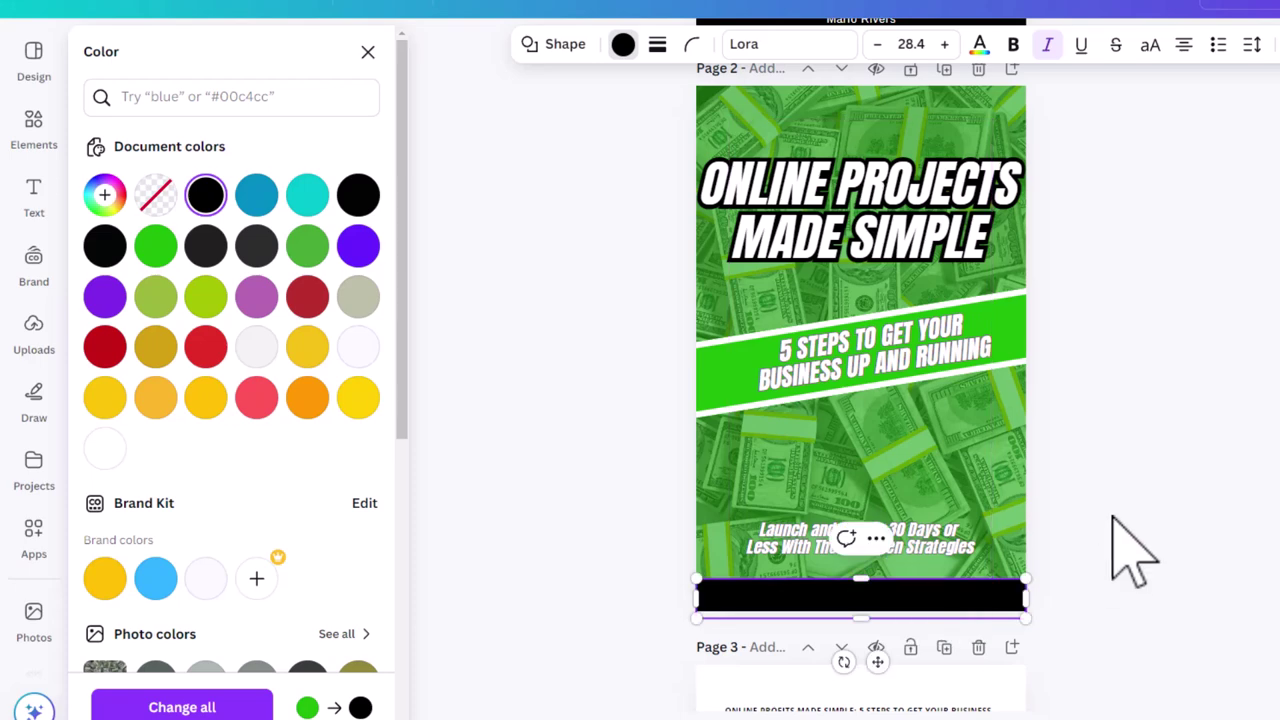
left_click_drag(920, 534, 920, 543)
scroll(971, 449, "down", 3)
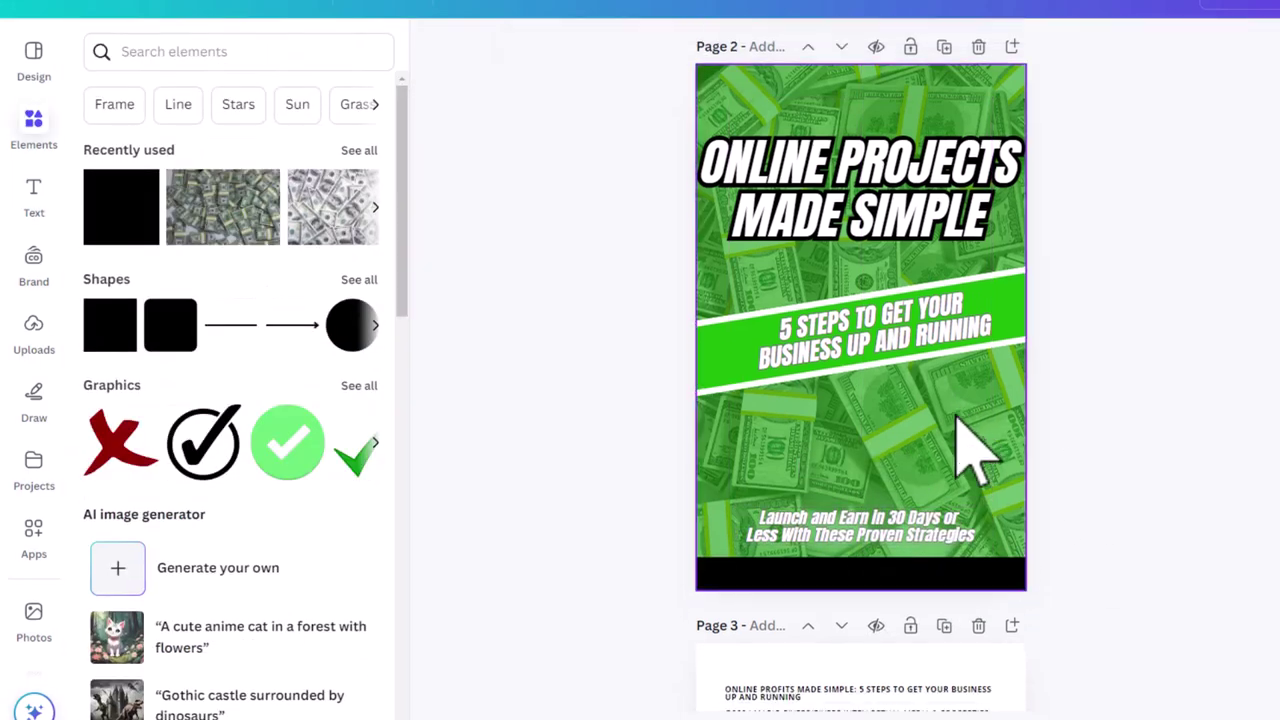
- Add a body text box to page 2, centre it on the black bar and select its placeholder text for replacement
left_click(830, 392)
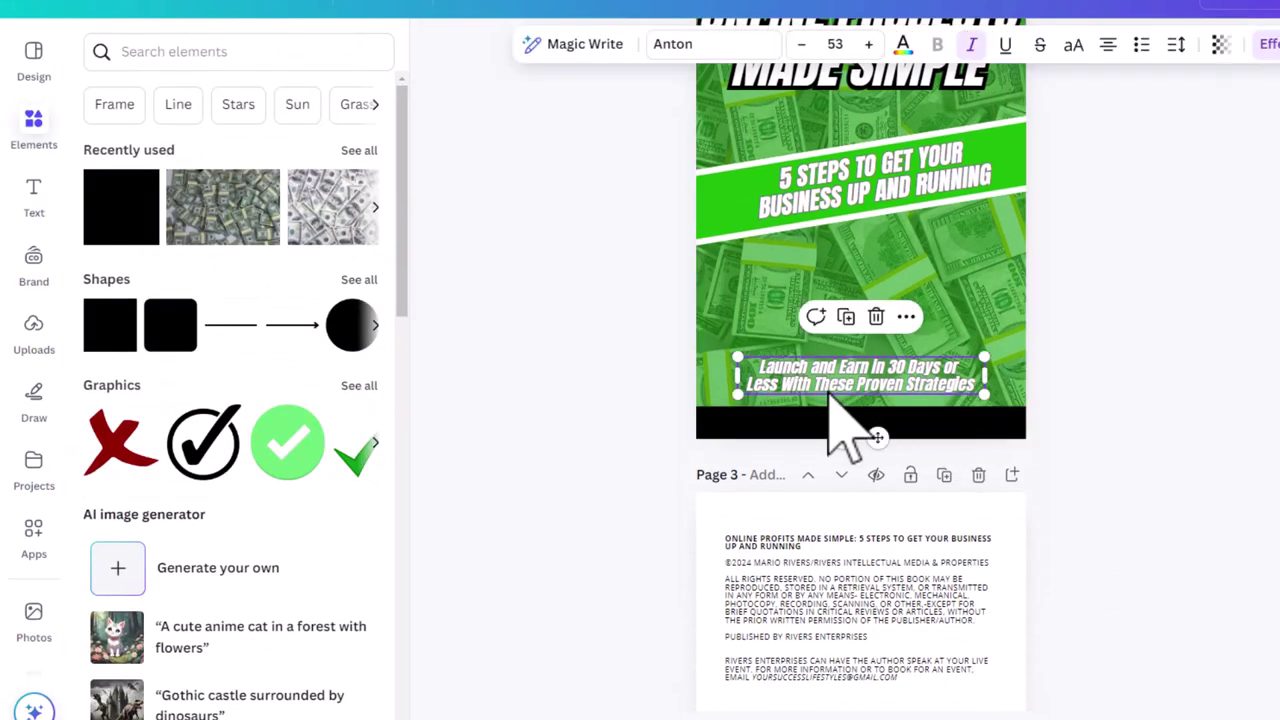
scroll(880, 415, "up", 7)
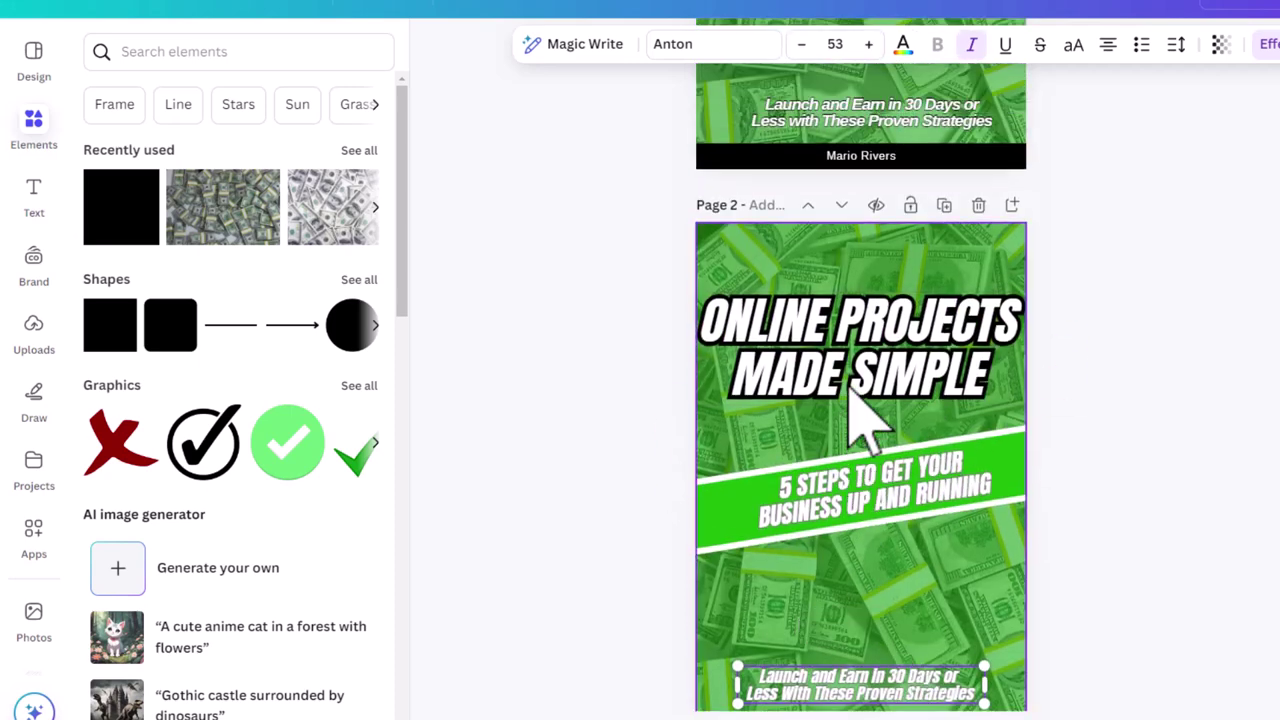
left_click(857, 278)
scroll(986, 457, "down", 7)
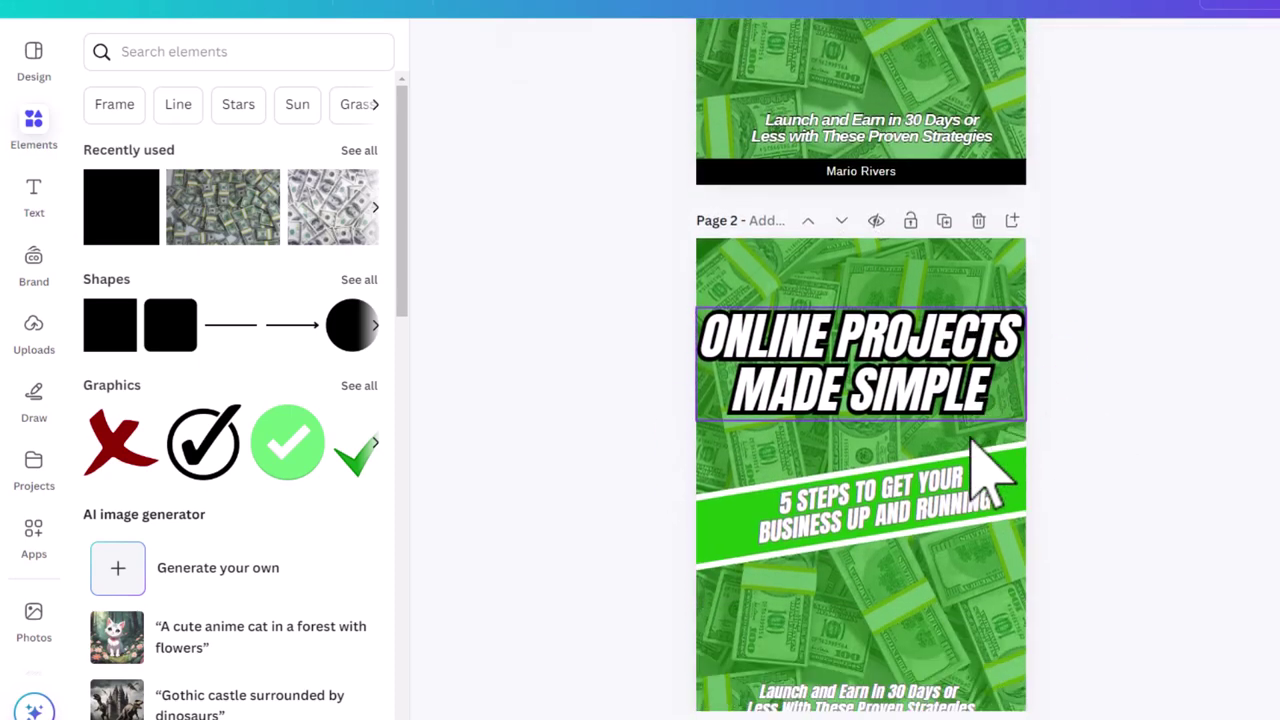
left_click(33, 188)
left_click(229, 443)
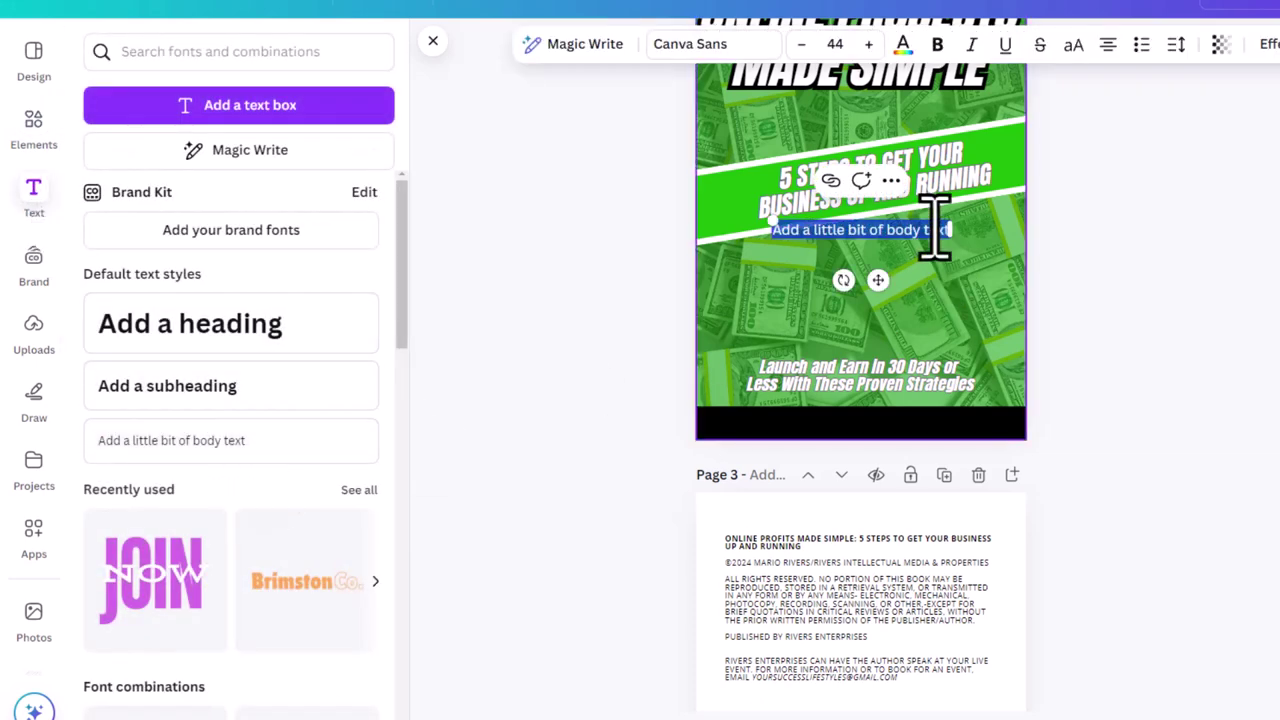
left_click(957, 277)
left_click_drag(928, 250, 905, 418)
double_click(897, 420)
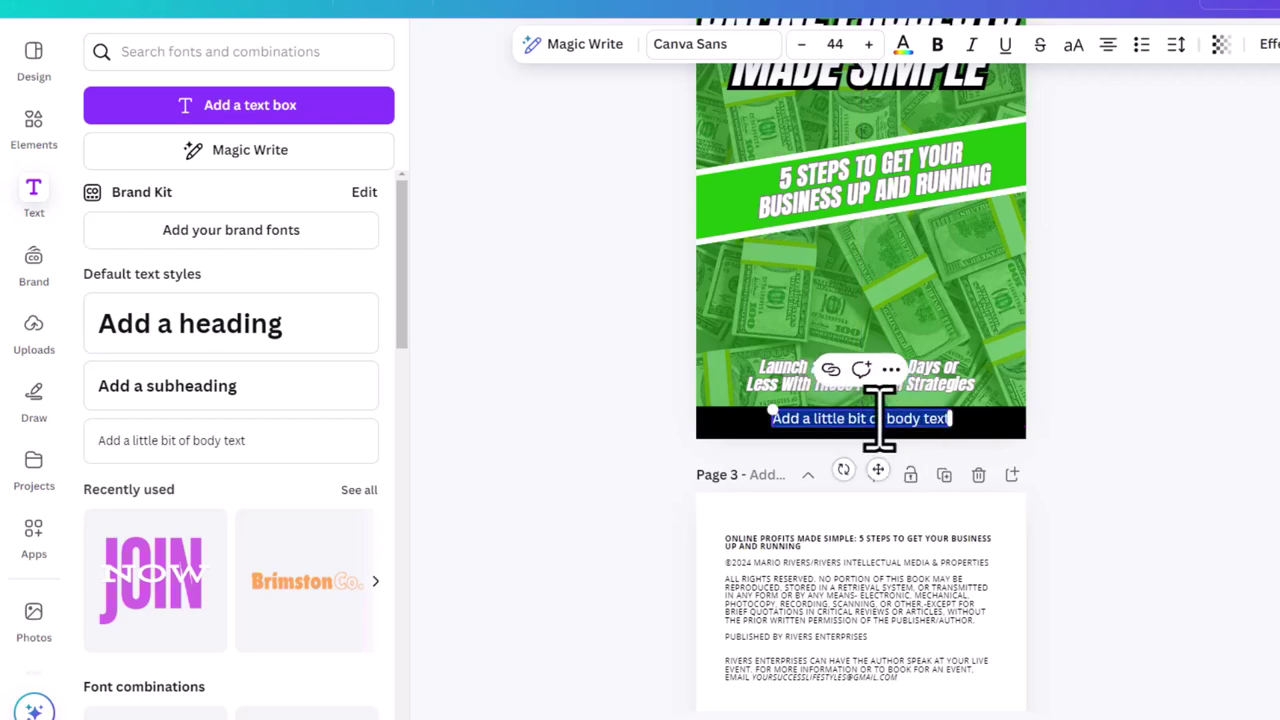
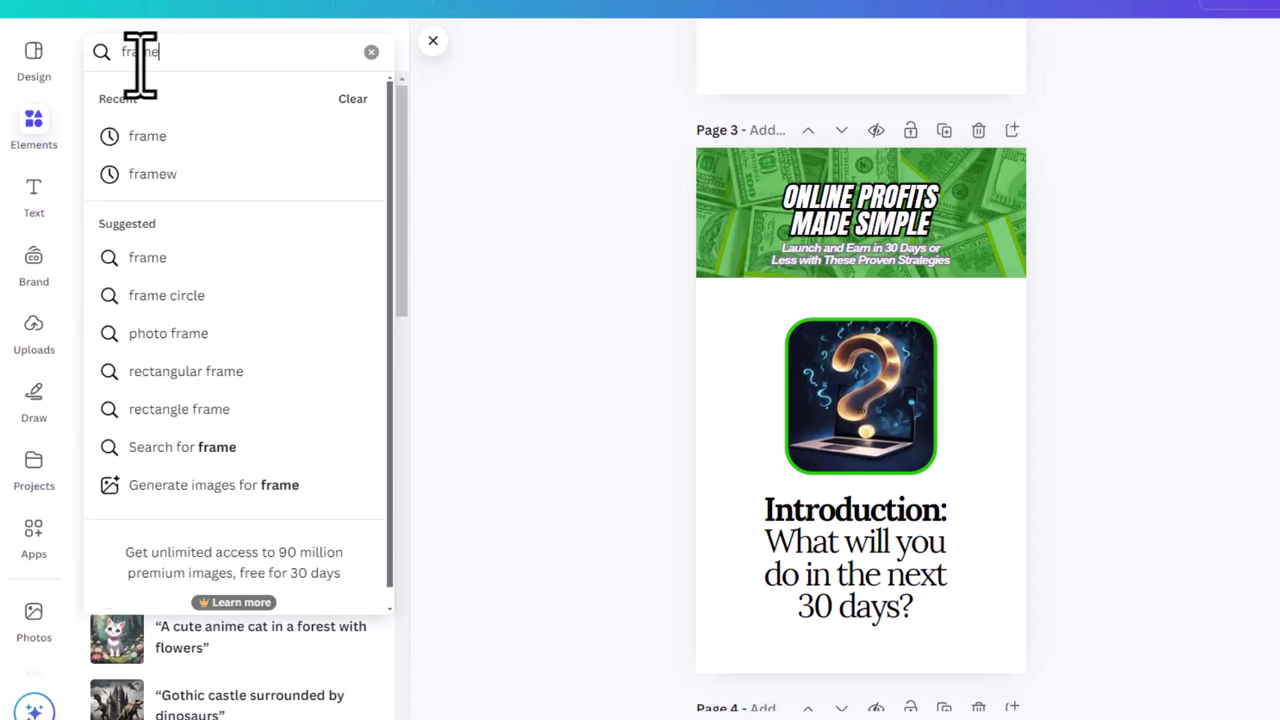
- Move the Introduction heading up behind the question-mark picture on page 3, then search elements for "frame" and place a small rounded square frame below
key("Return")
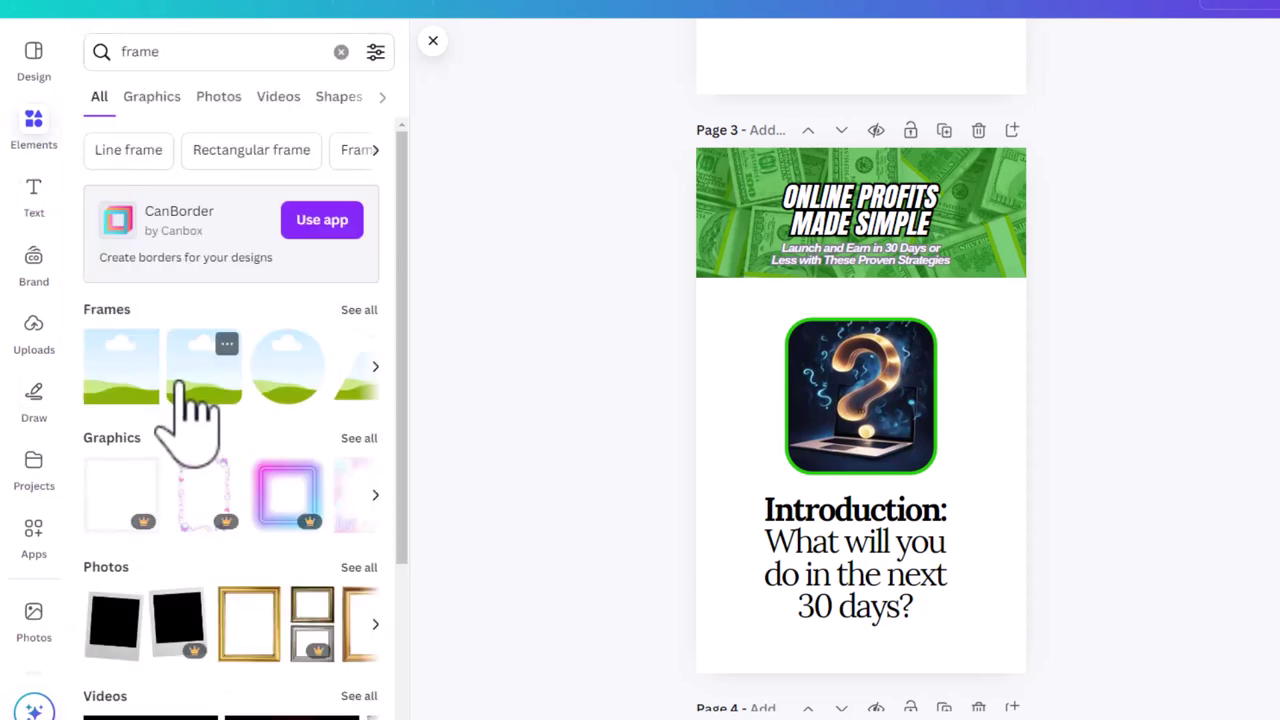
scroll(850, 506, "down", 3)
left_click_drag(850, 506, 855, 386)
left_click_drag(195, 375, 850, 375)
left_click_drag(976, 497, 883, 456)
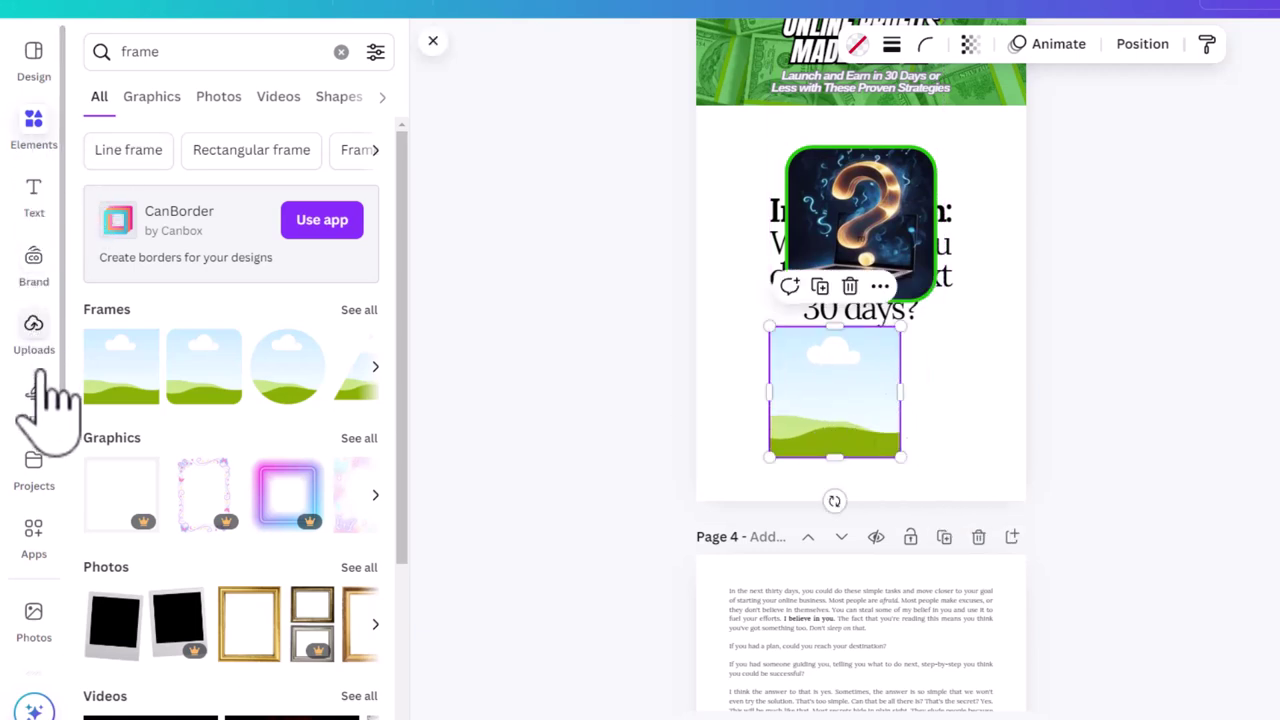
- Clear the "frame" element search, open the AI image generator and enter the prompt "business + question mark"
left_click(45, 150)
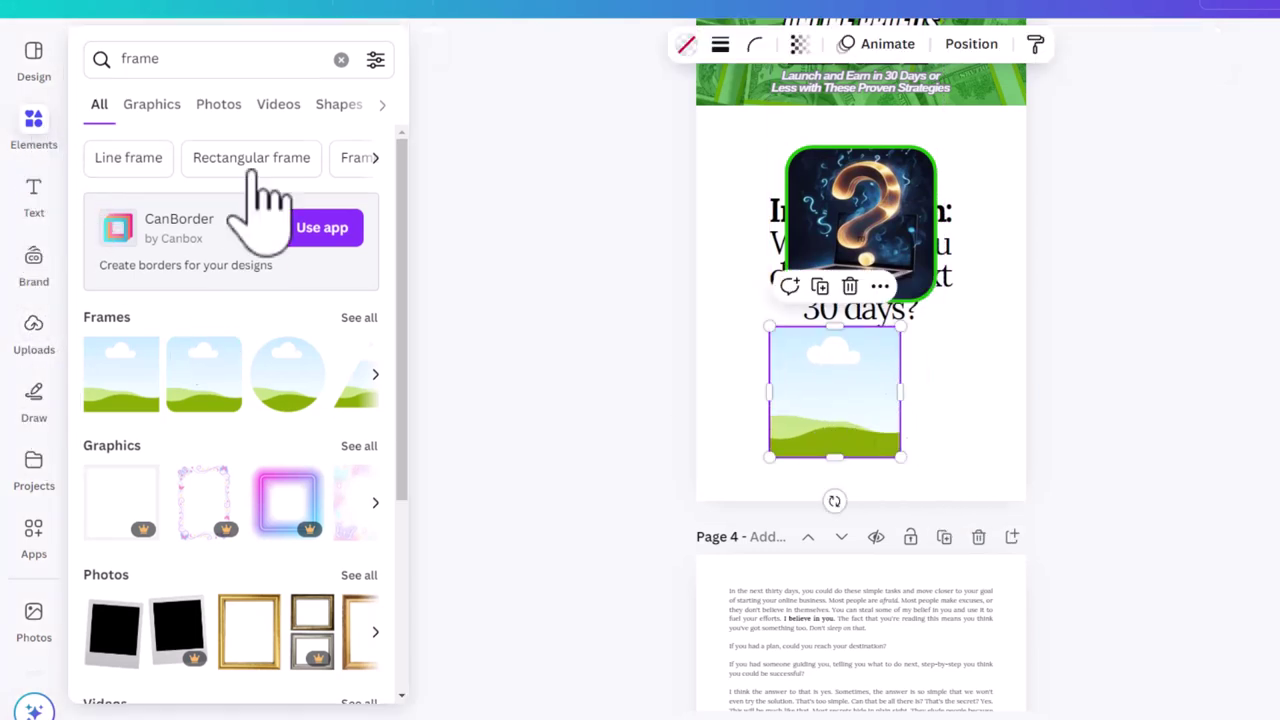
left_click(341, 59)
scroll(178, 385, "down", 1)
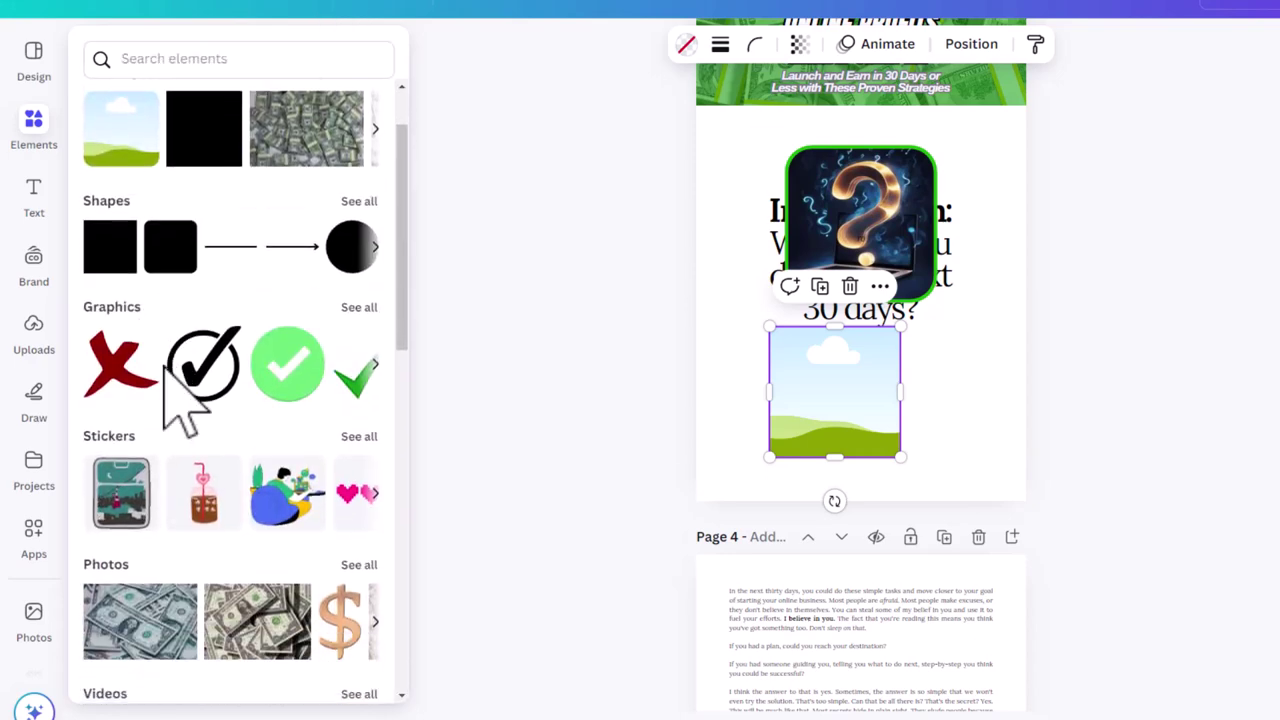
left_click(36, 192)
left_click(36, 120)
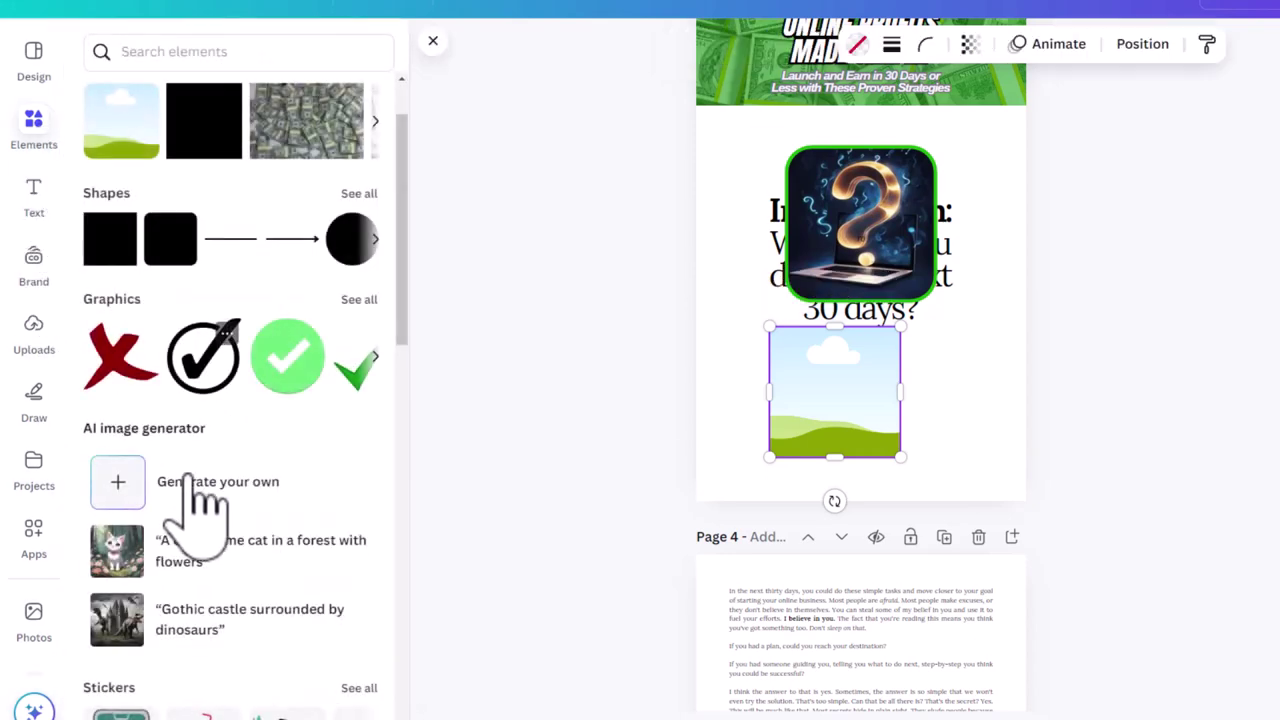
scroll(195, 490, "down", 2)
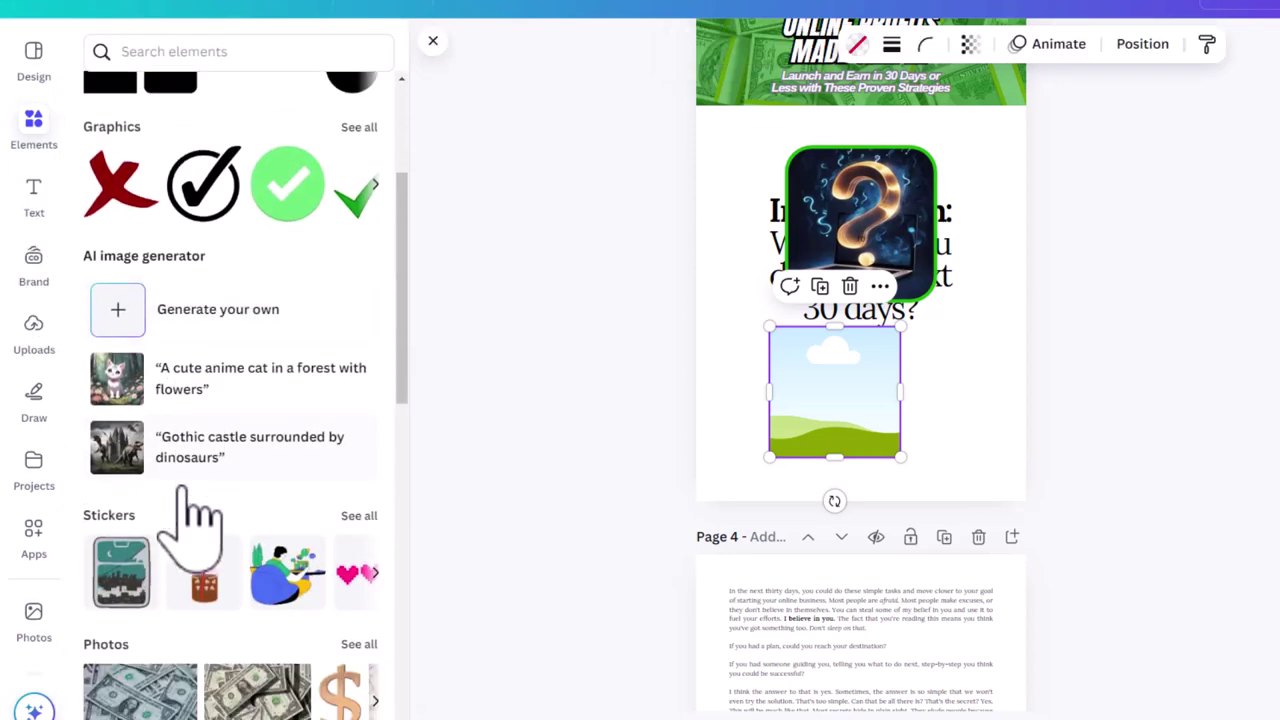
left_click(130, 310)
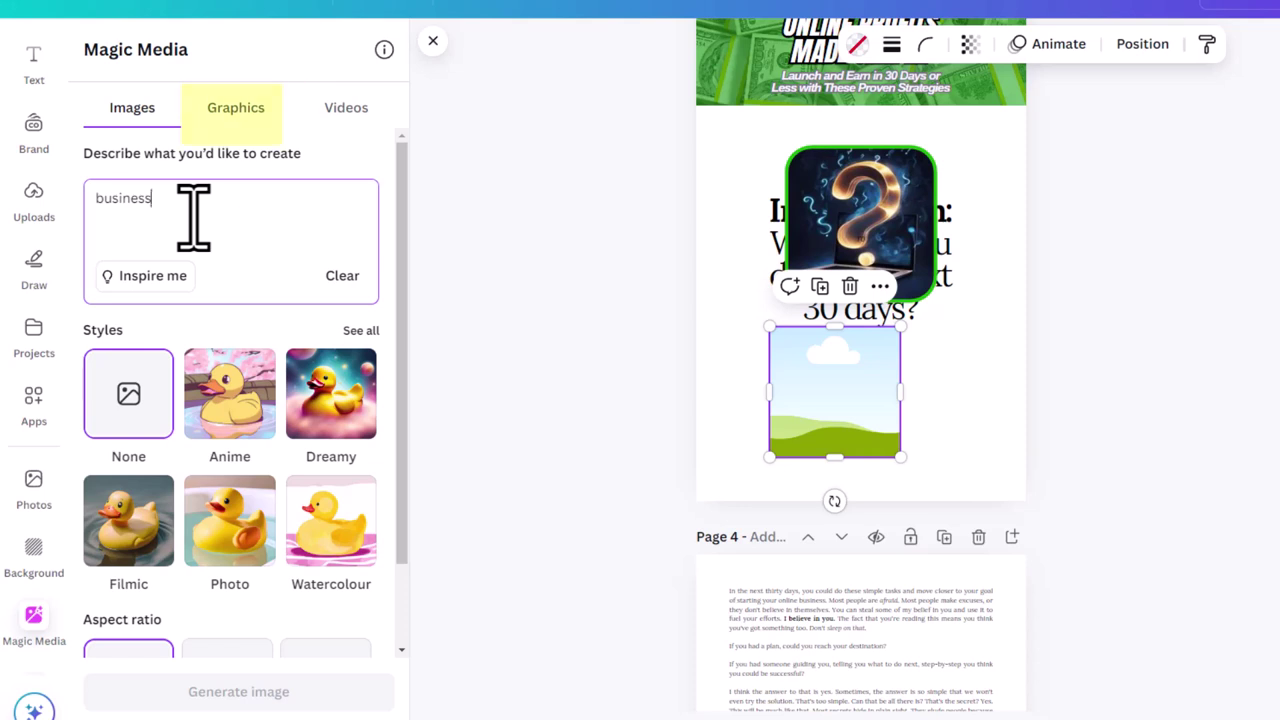
type("que")
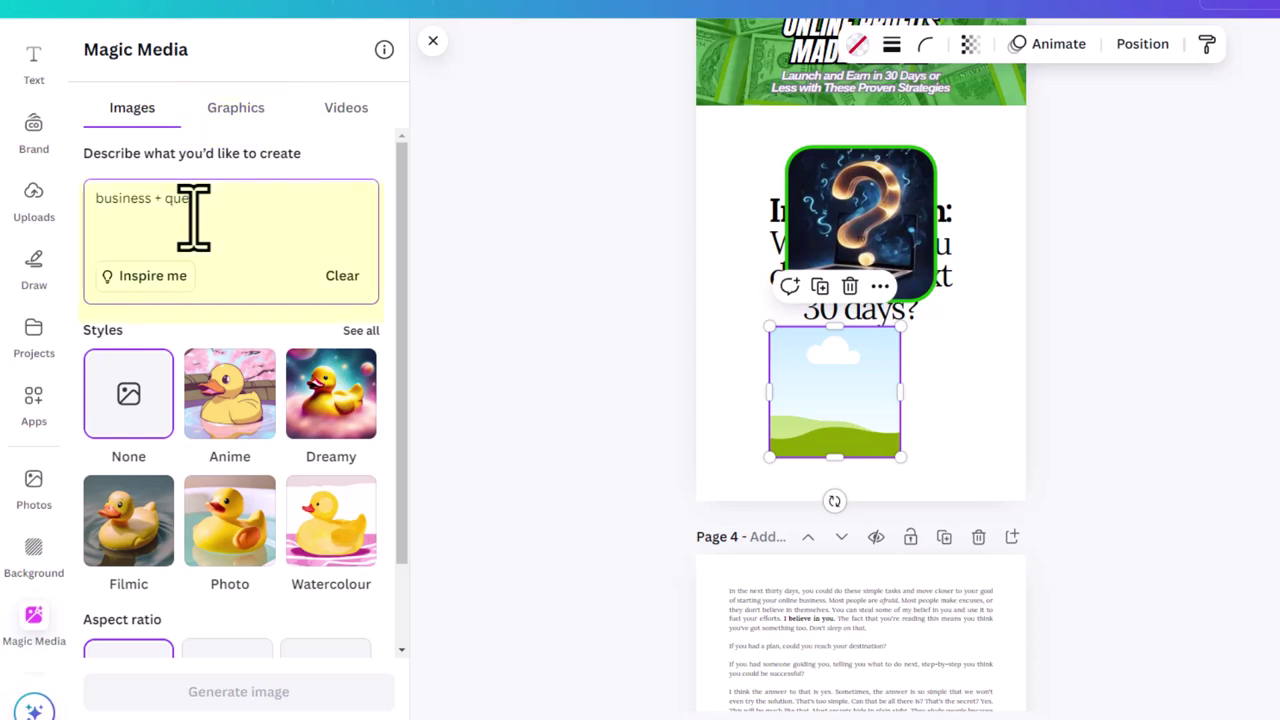
type("stions")
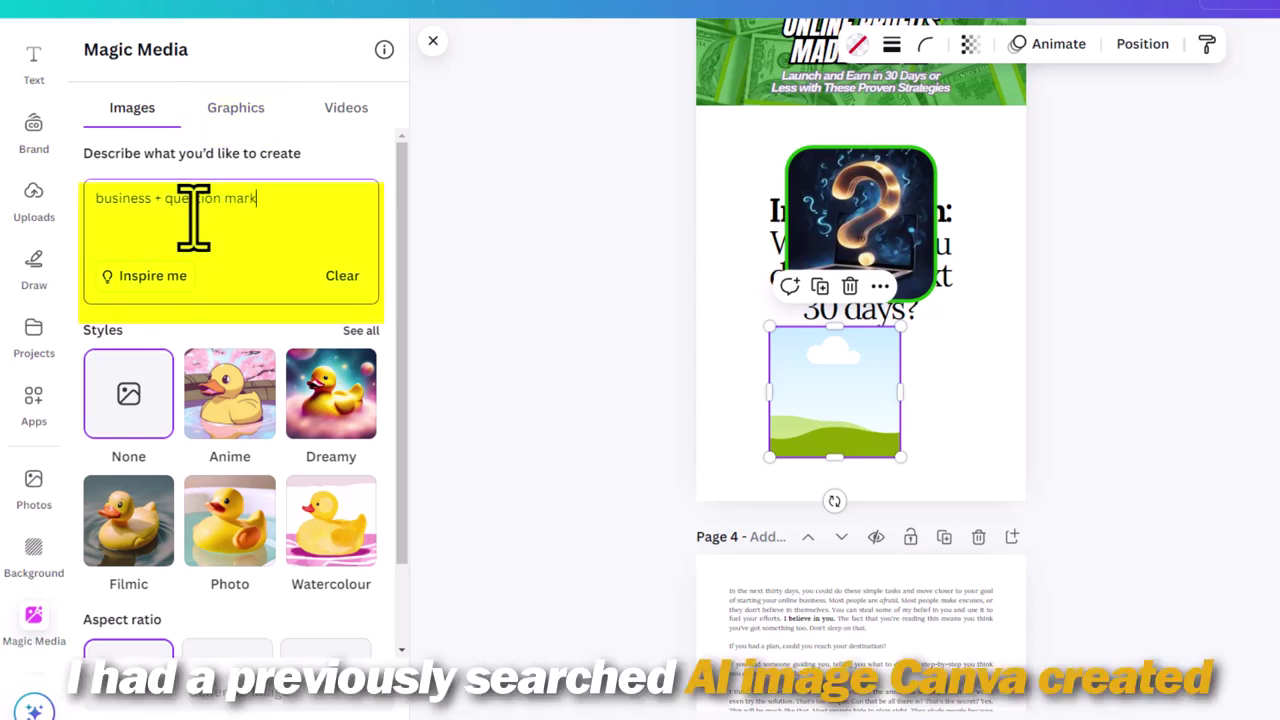
- Fill the rounded square frame on page 3 with the uploaded picture of a question mark above a laptop
scroll(43, 243, "up", 2)
left_click(33, 287)
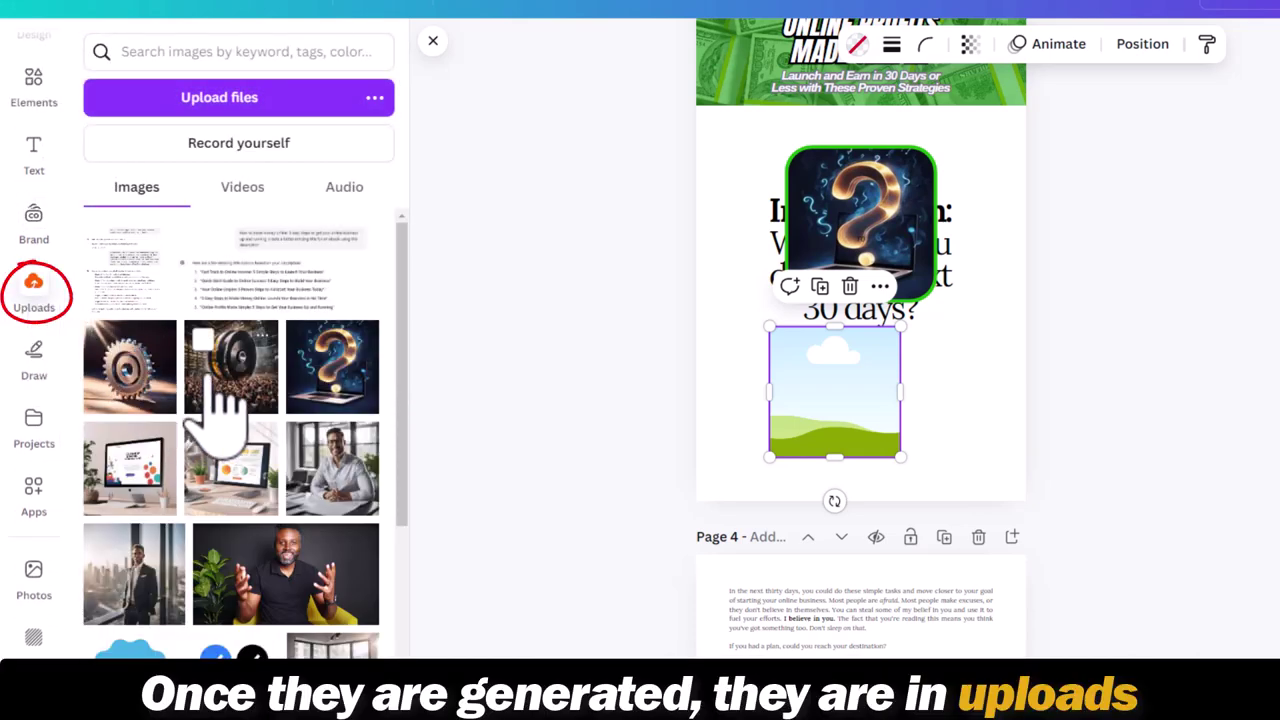
left_click_drag(340, 400, 822, 430)
left_click(930, 406)
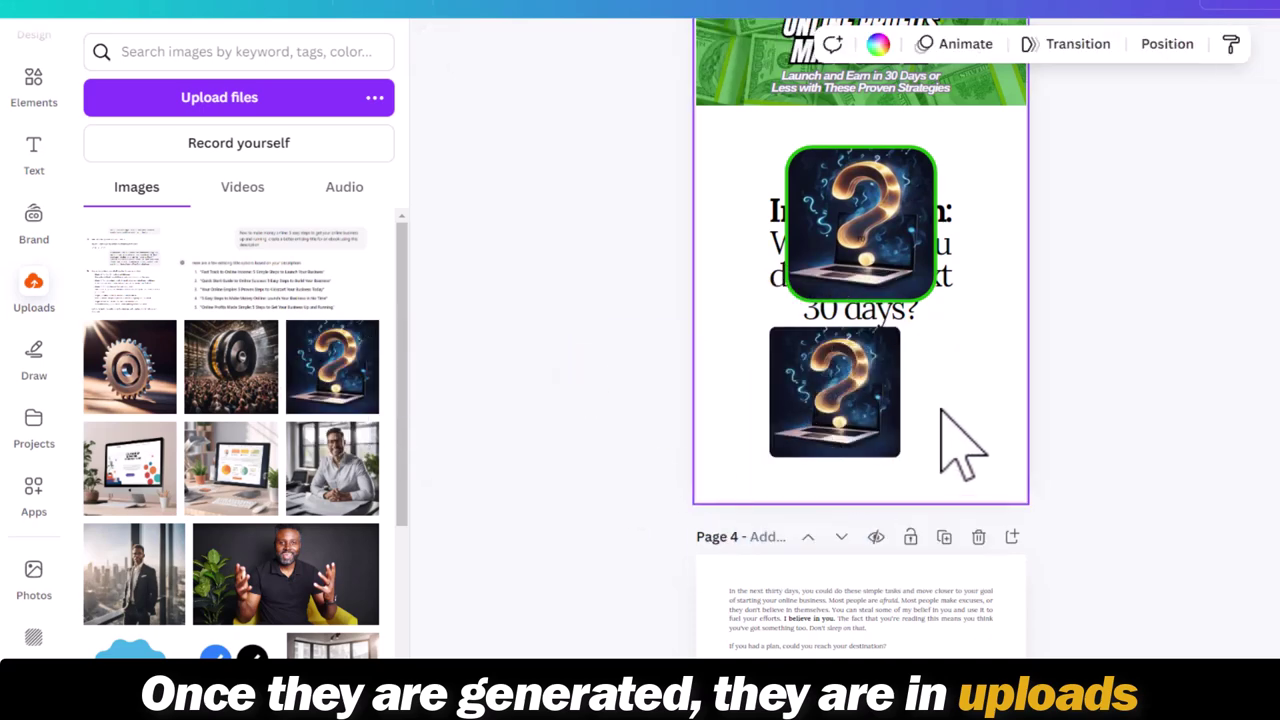
- Undo the picture placement, the added frame and the heading move on page 3
left_click(840, 425)
key("ctrl+z")
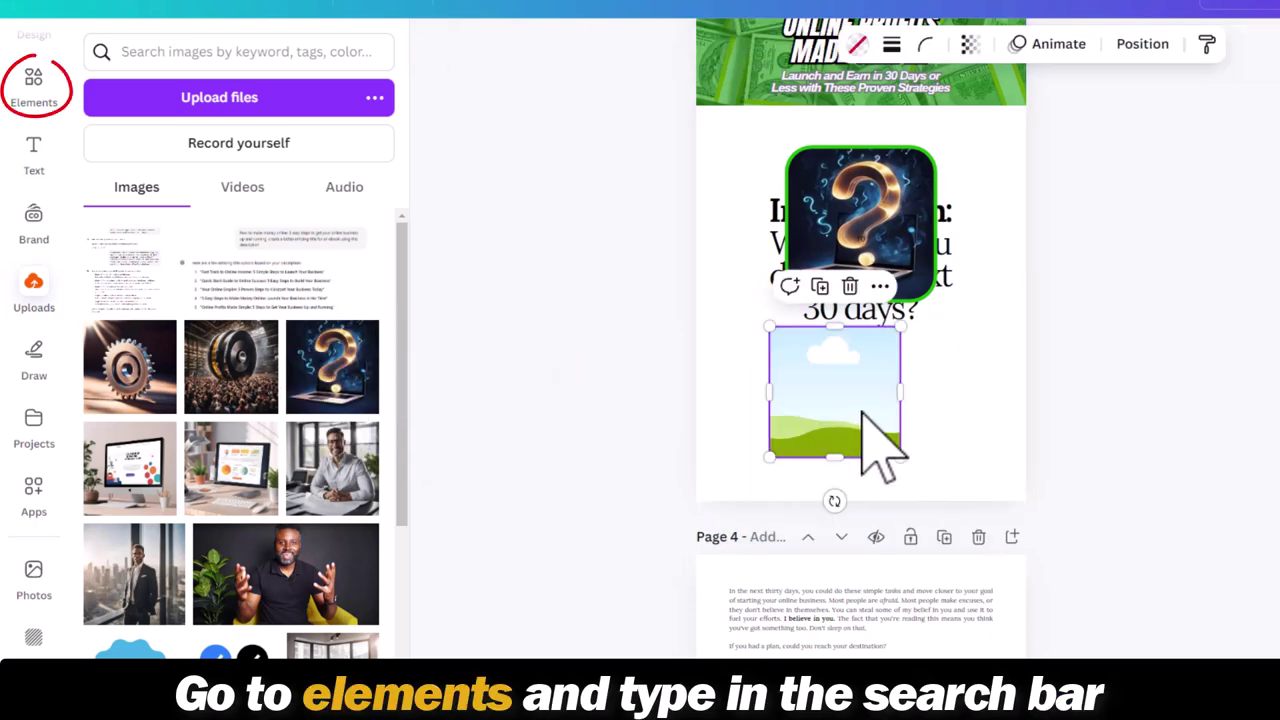
key("ctrl+shift+z")
key("ctrl+z")
key("ctrl+z")
key("ctrl+z")
key("ctrl+z")
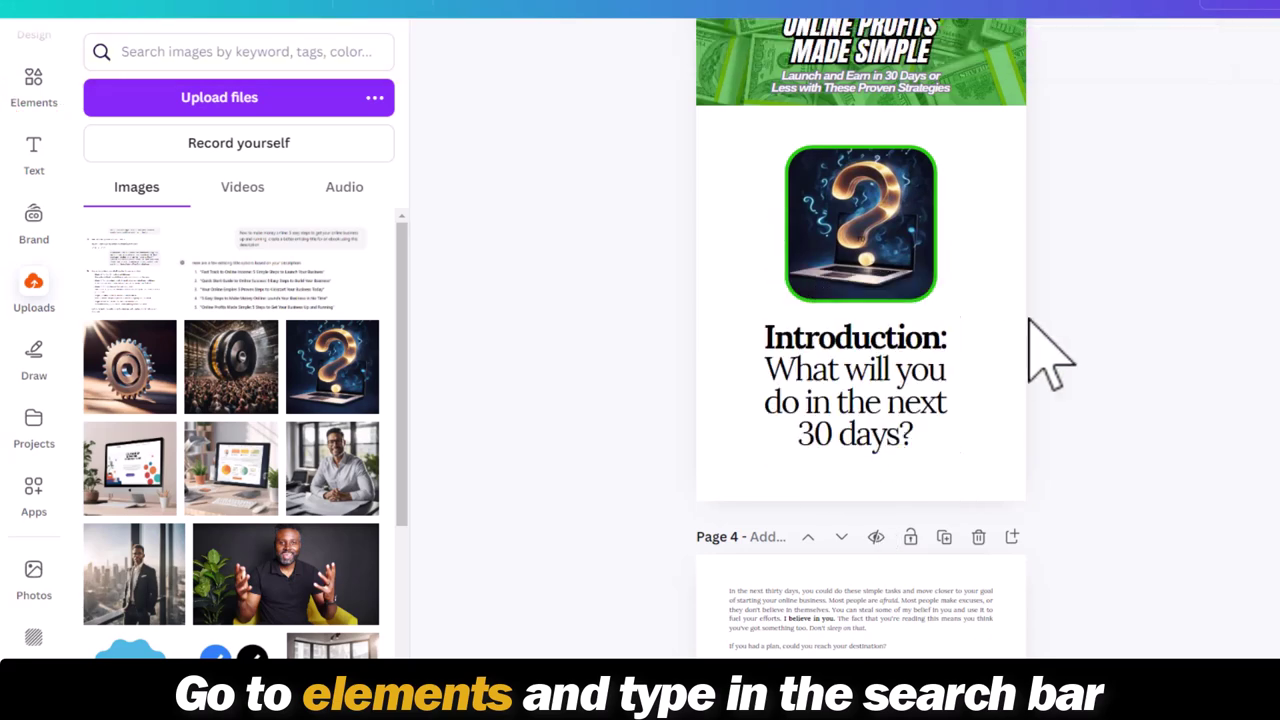
- Check the font and size of page 3's Introduction heading and page 4's body text, and skim the remaining pages
scroll(905, 230, "up", 1)
scroll(905, 230, "up", 4)
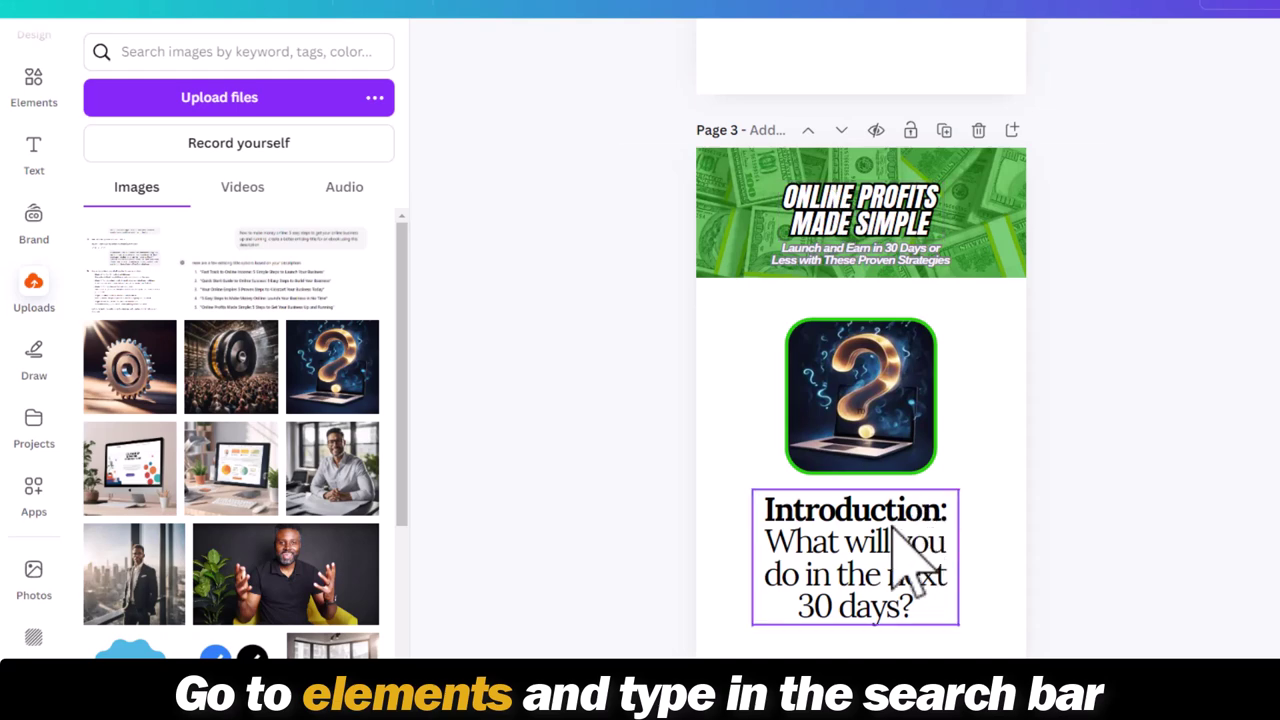
left_click(920, 571)
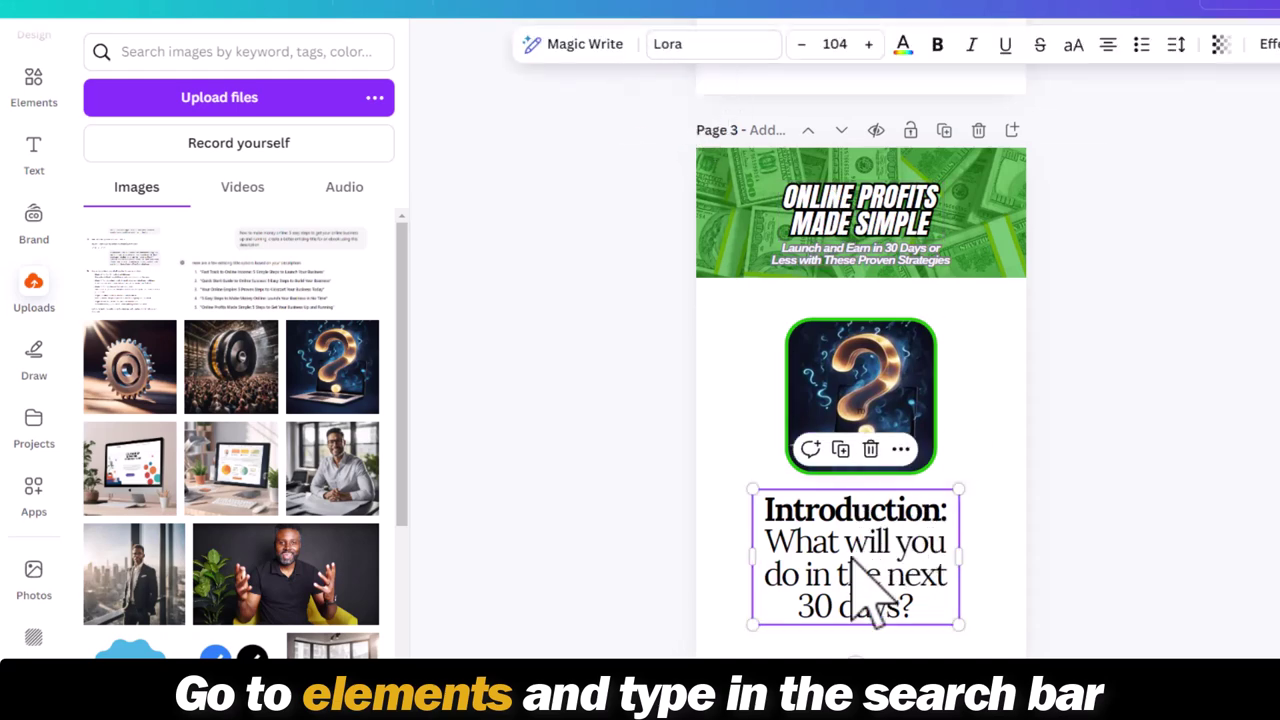
left_click(836, 44)
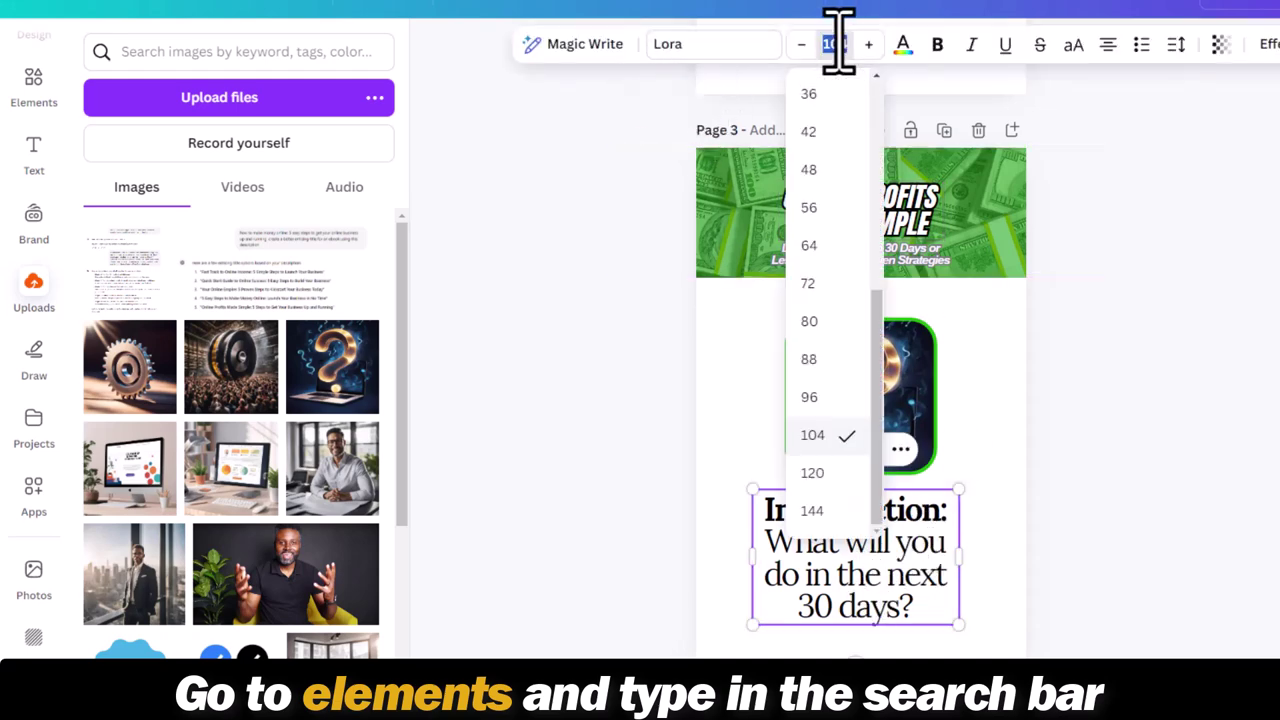
left_click(1100, 490)
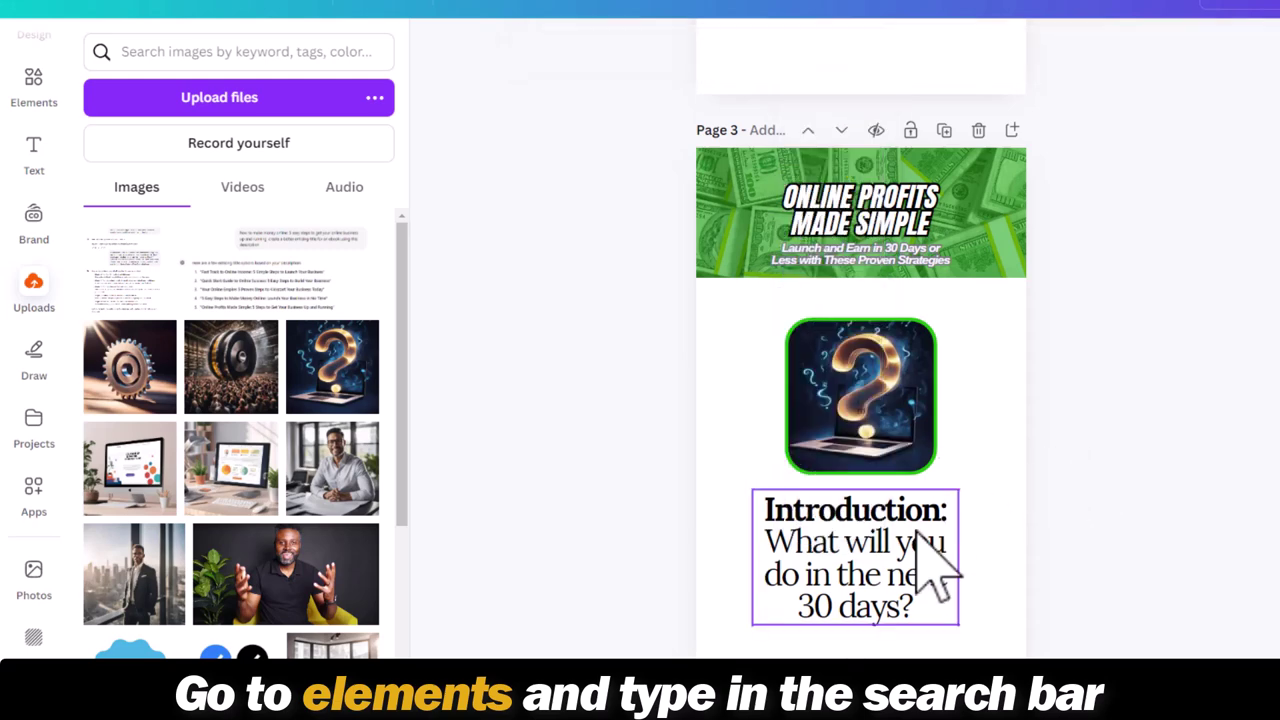
scroll(909, 557, "down", 5)
left_click(836, 308)
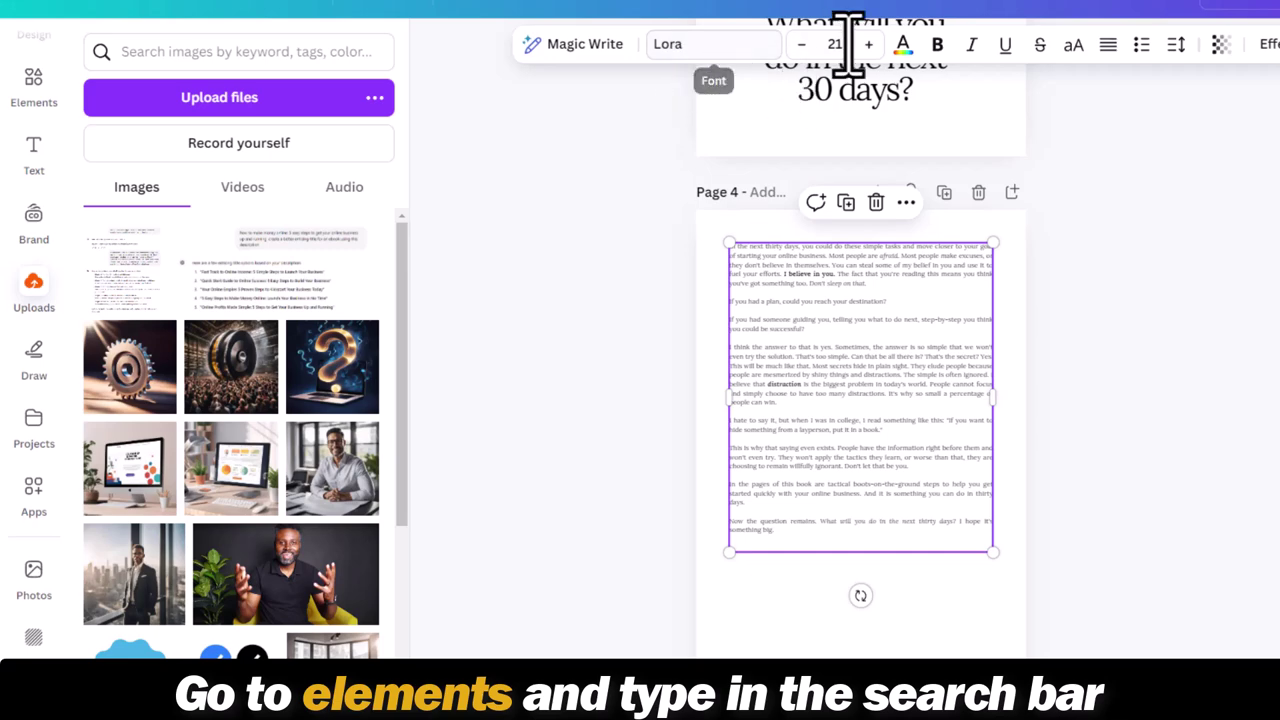
scroll(848, 420, "down", 5)
scroll(850, 430, "down", 10)
scroll(925, 460, "down", 10)
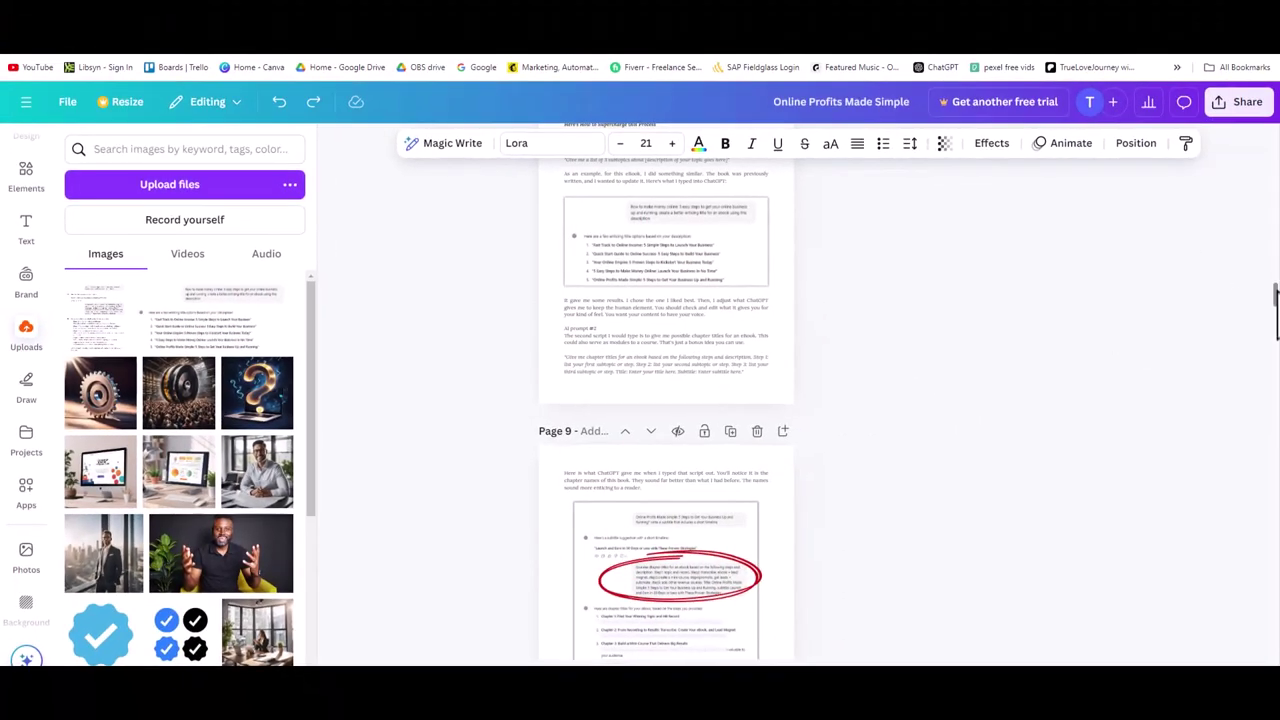
scroll(666, 400, "down", 10)
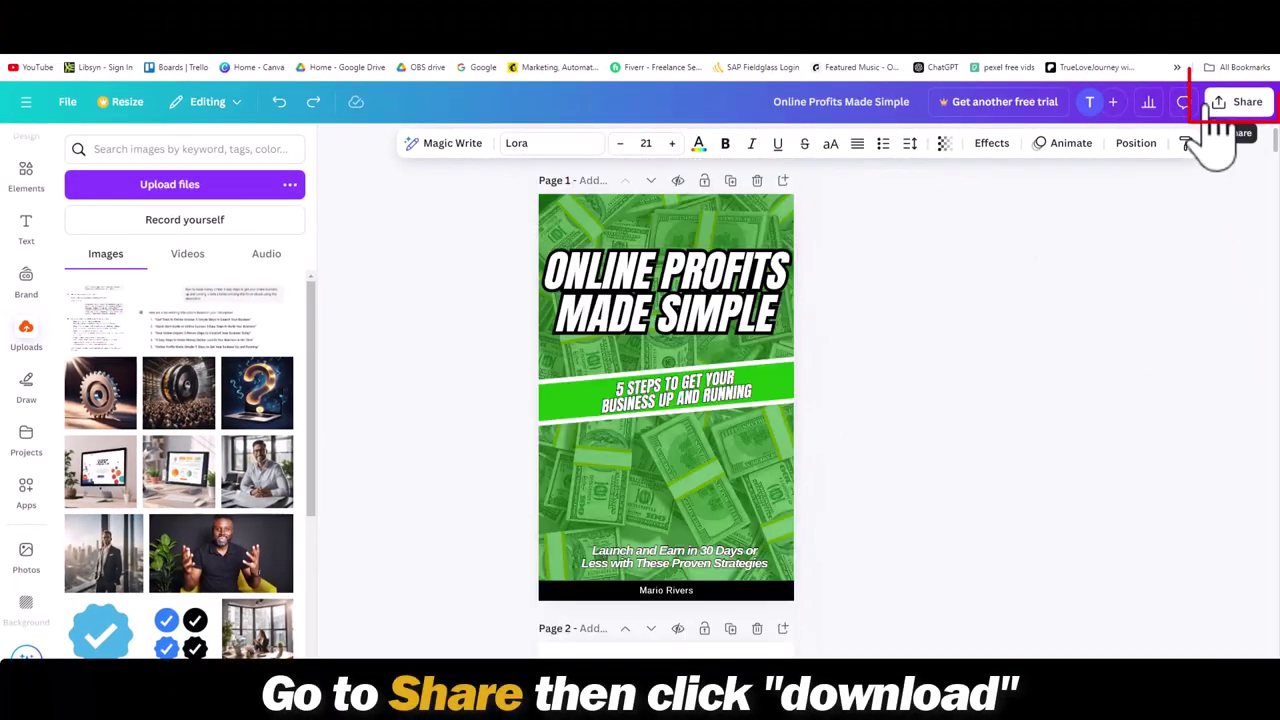
left_click(1238, 102)
left_click(1015, 400)
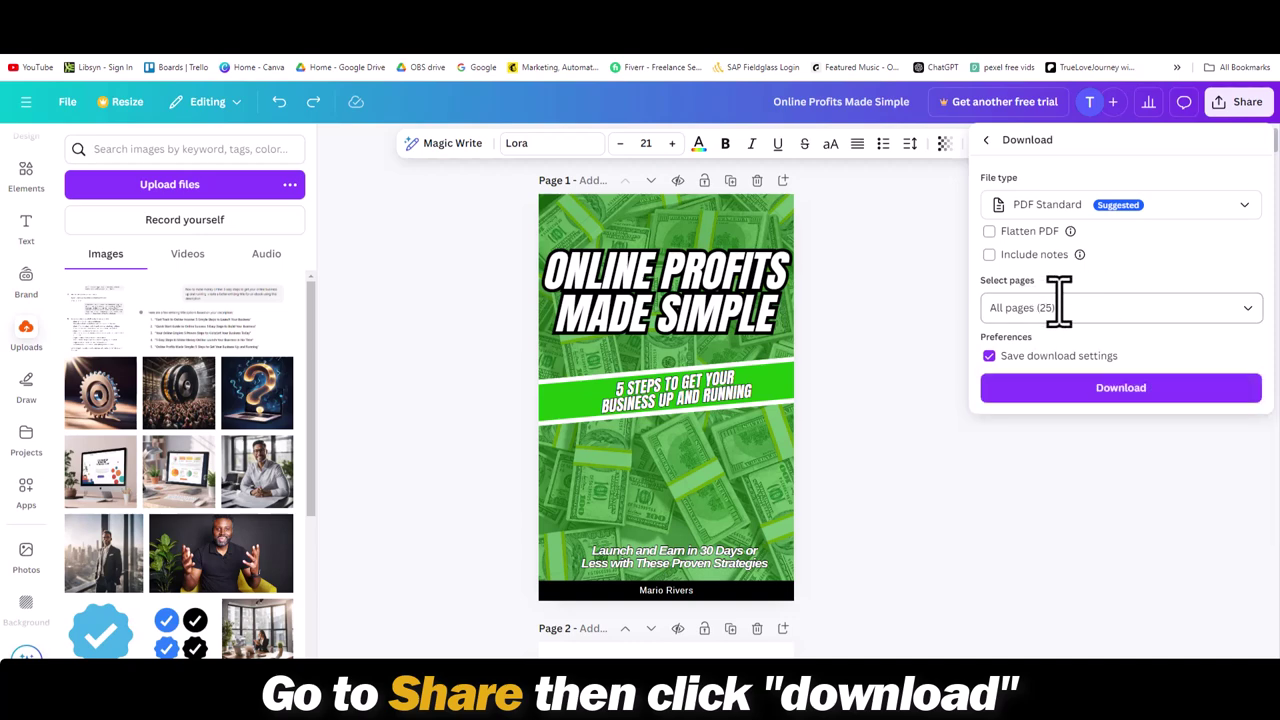
left_click(1245, 210)
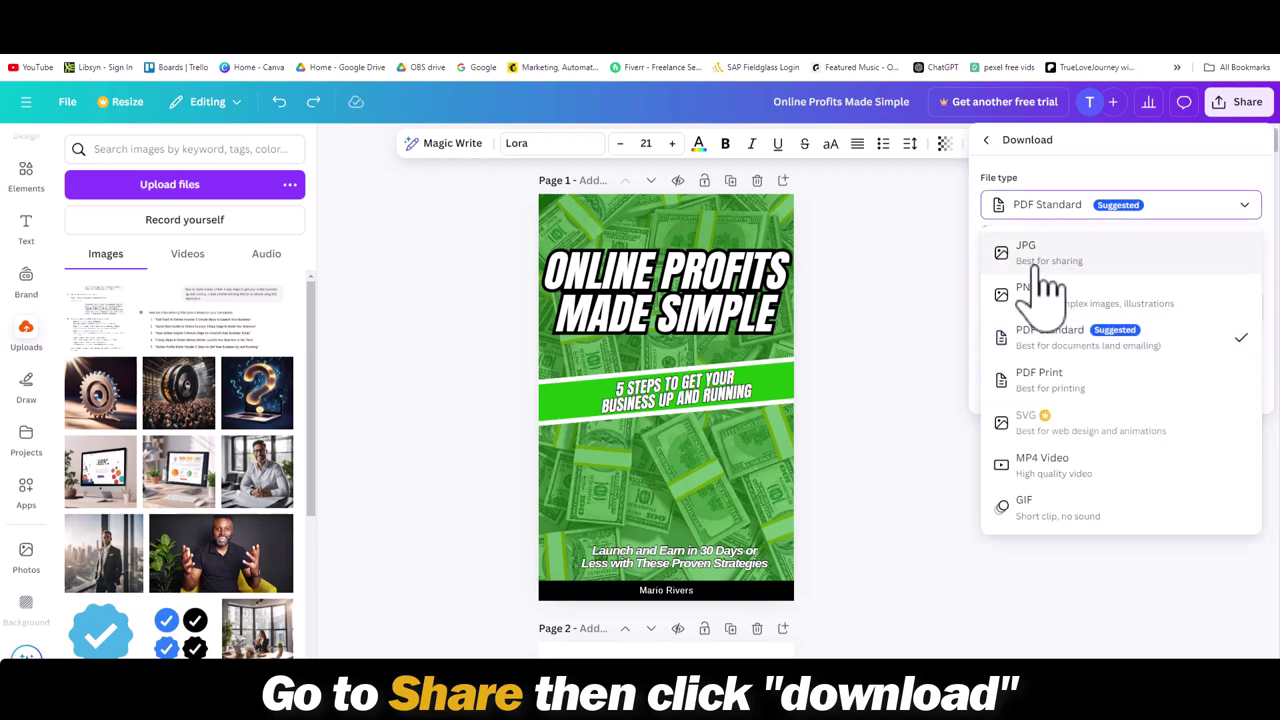
left_click(872, 364)
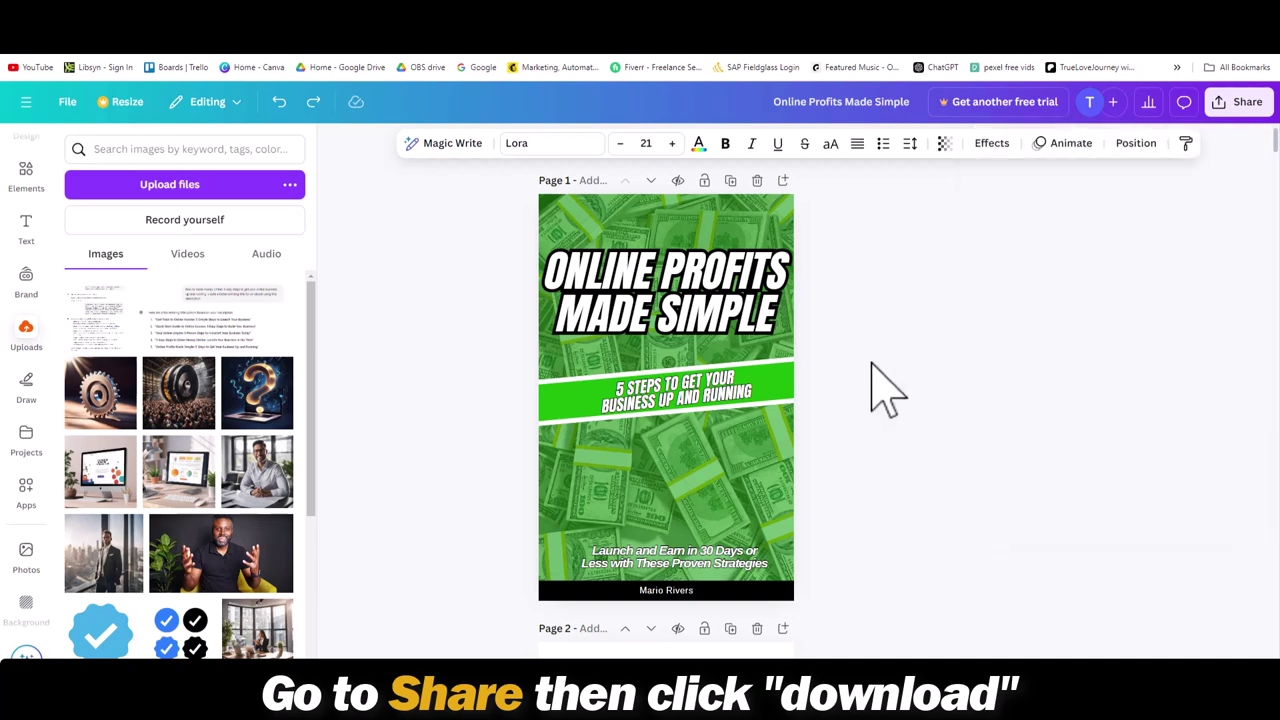
- Download all pages of the e-book as a PDF Standard file with the download settings saved
left_click(1240, 101)
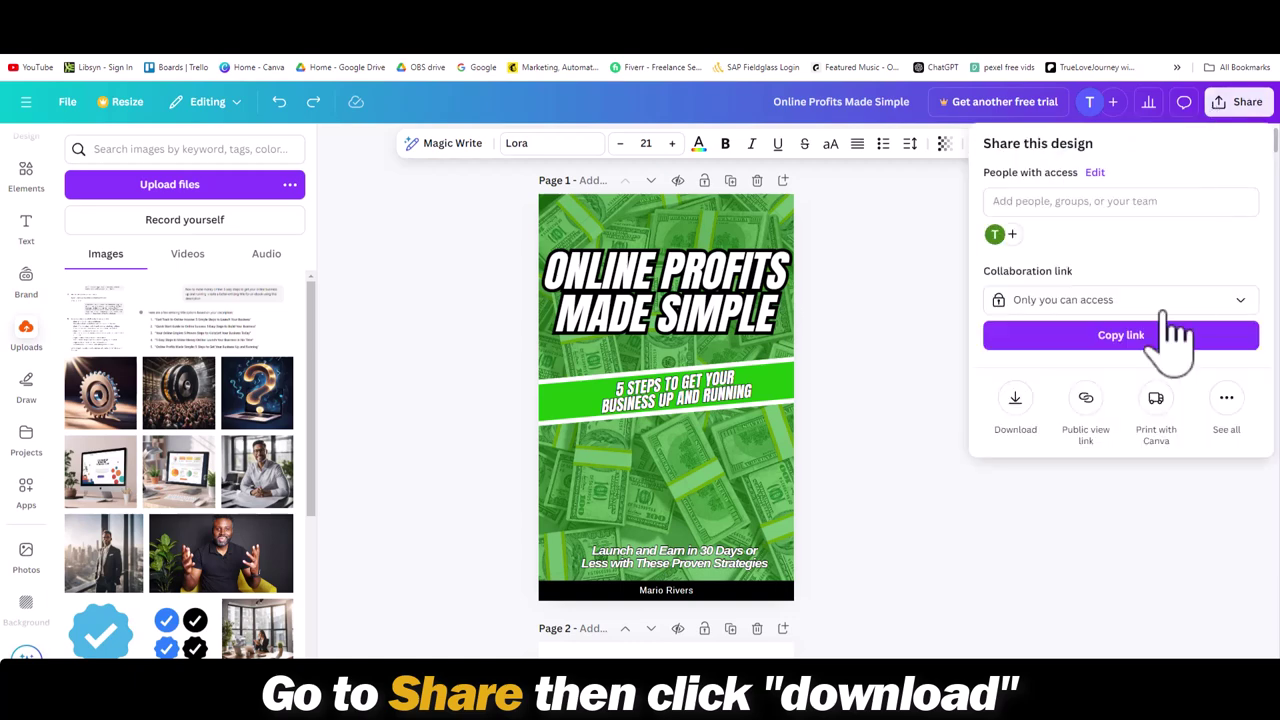
left_click(1015, 398)
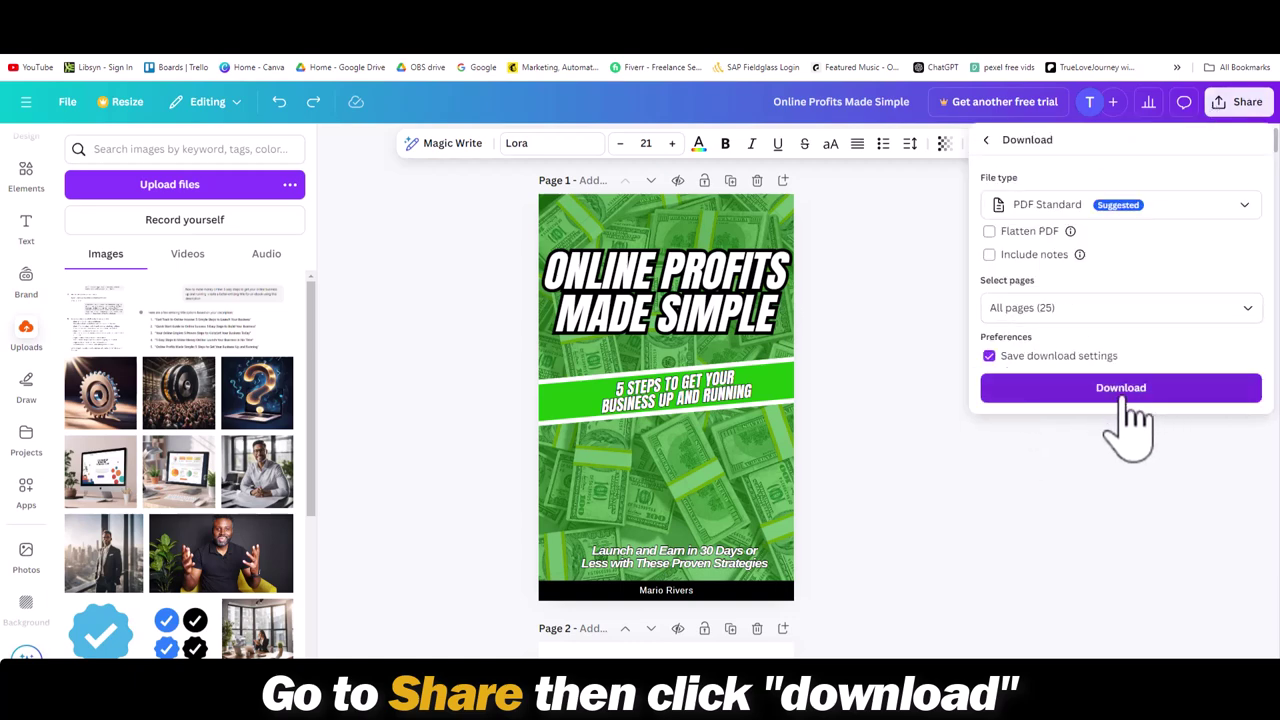
left_click(1121, 390)
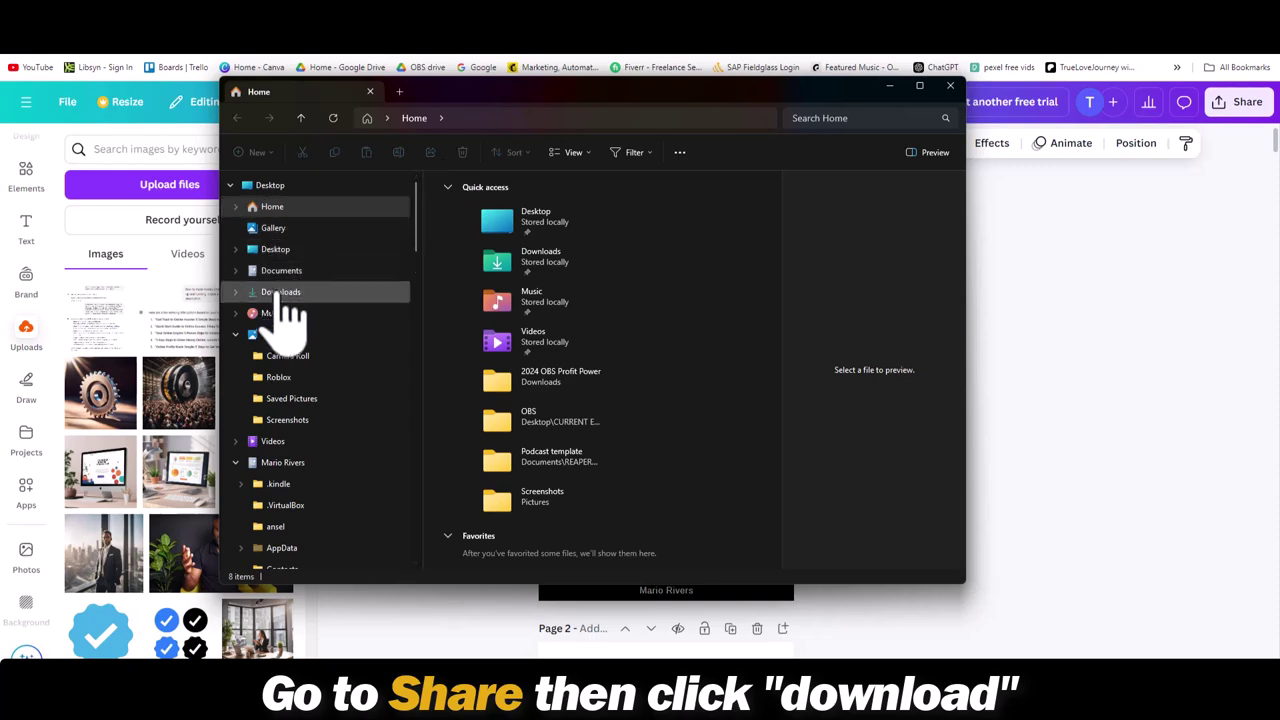
- Open the Online Profits Made Simple PDF from the Downloads folder in File Explorer and look through its pages
left_click(283, 292)
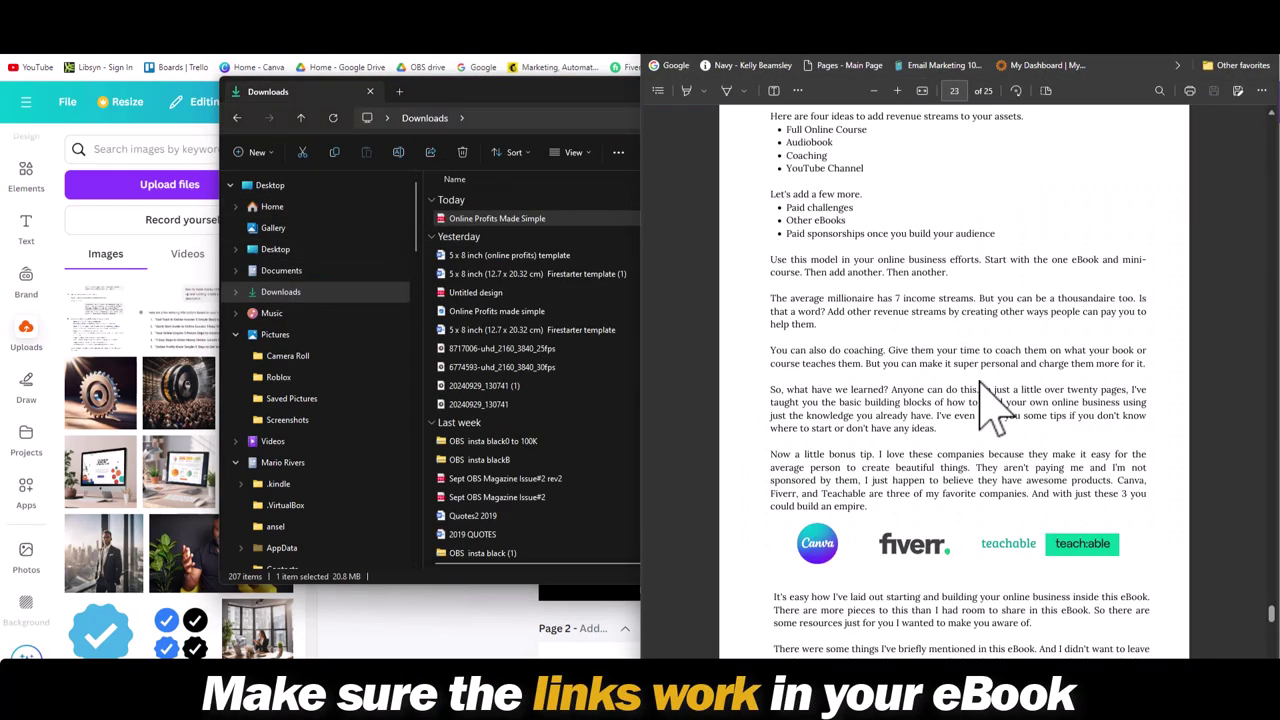
scroll(985, 400, "up", 20)
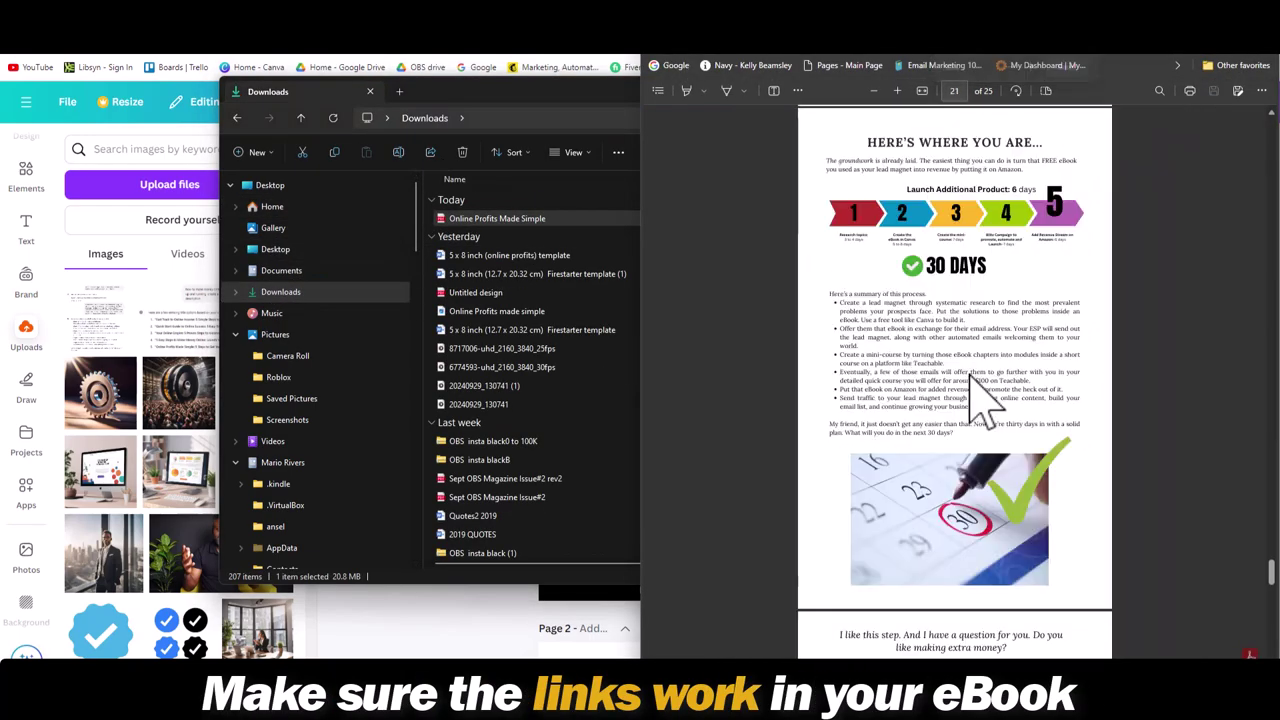
scroll(985, 400, "down", 20)
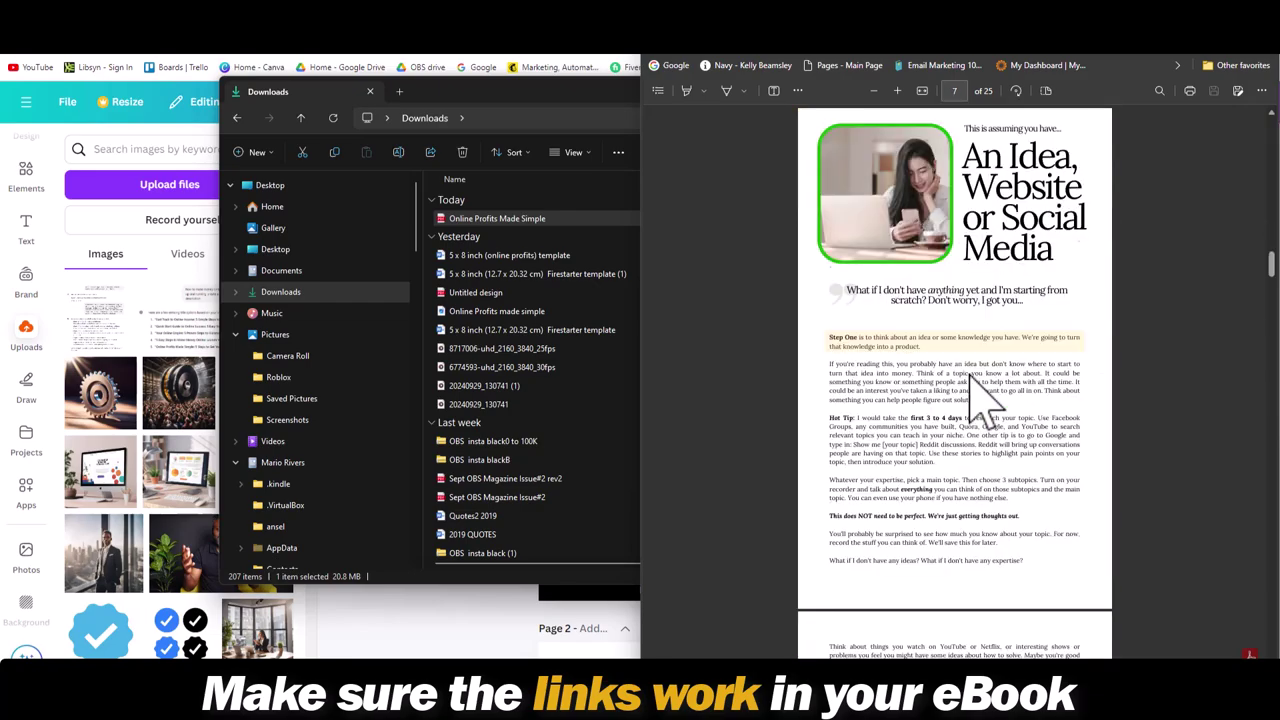
scroll(955, 360, "down", 5)
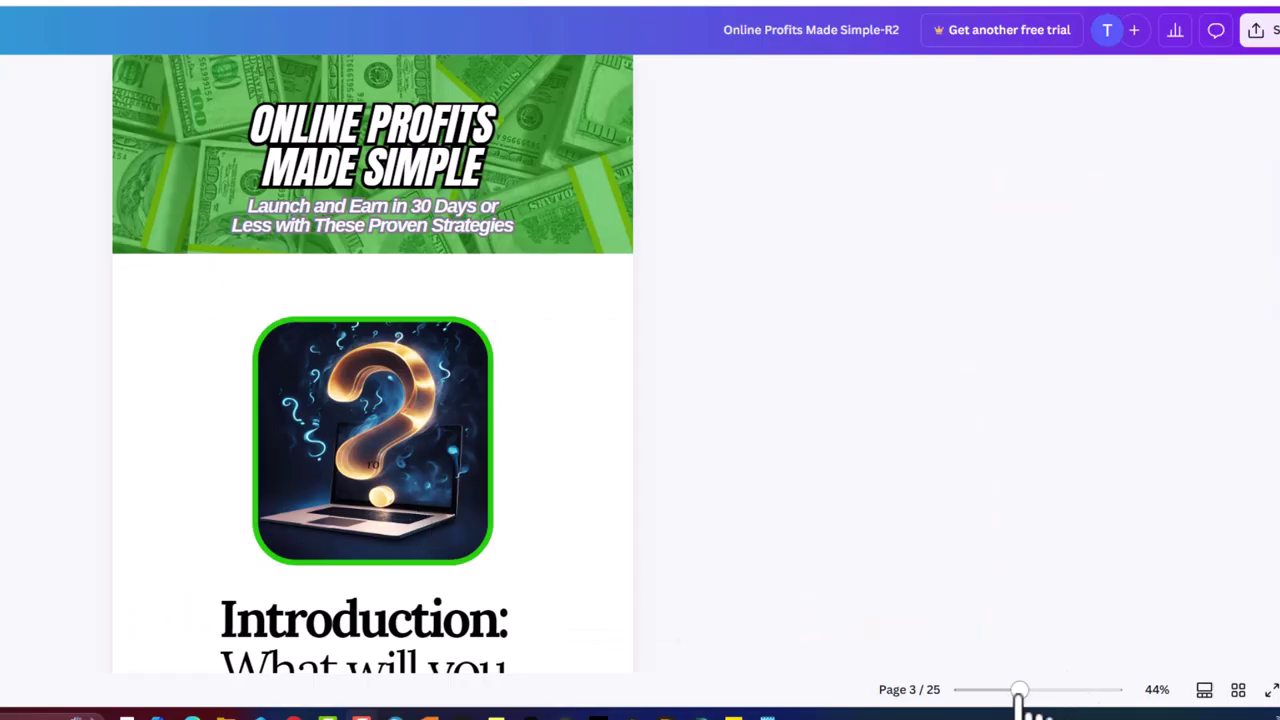
- In the Online Profits Made Simple-R2 design, examine page 4's body text, the default text styles and the layout of the "Is Online Business a Thing?" page
mouse_move(1018, 690)
left_mouse_down()
mouse_move(986, 691)
mouse_move(1013, 690)
left_mouse_up()
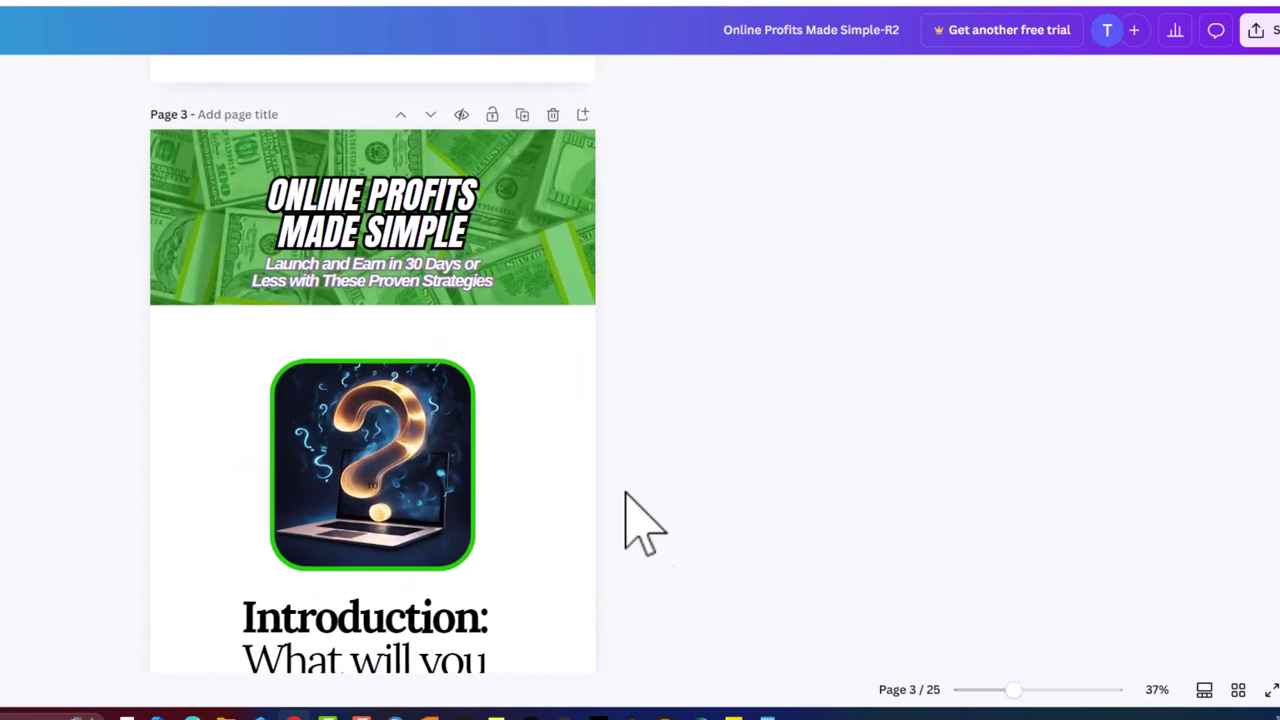
scroll(463, 486, "down", 10)
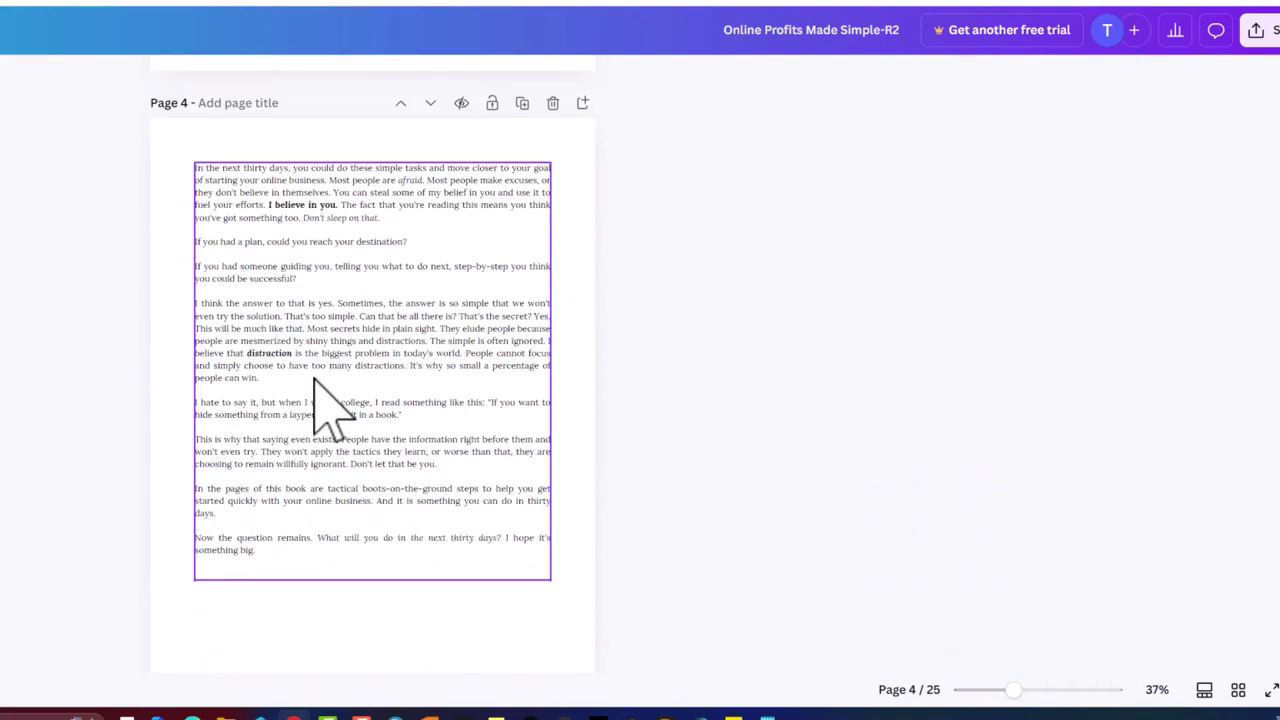
left_click(283, 348)
triple_click(272, 318)
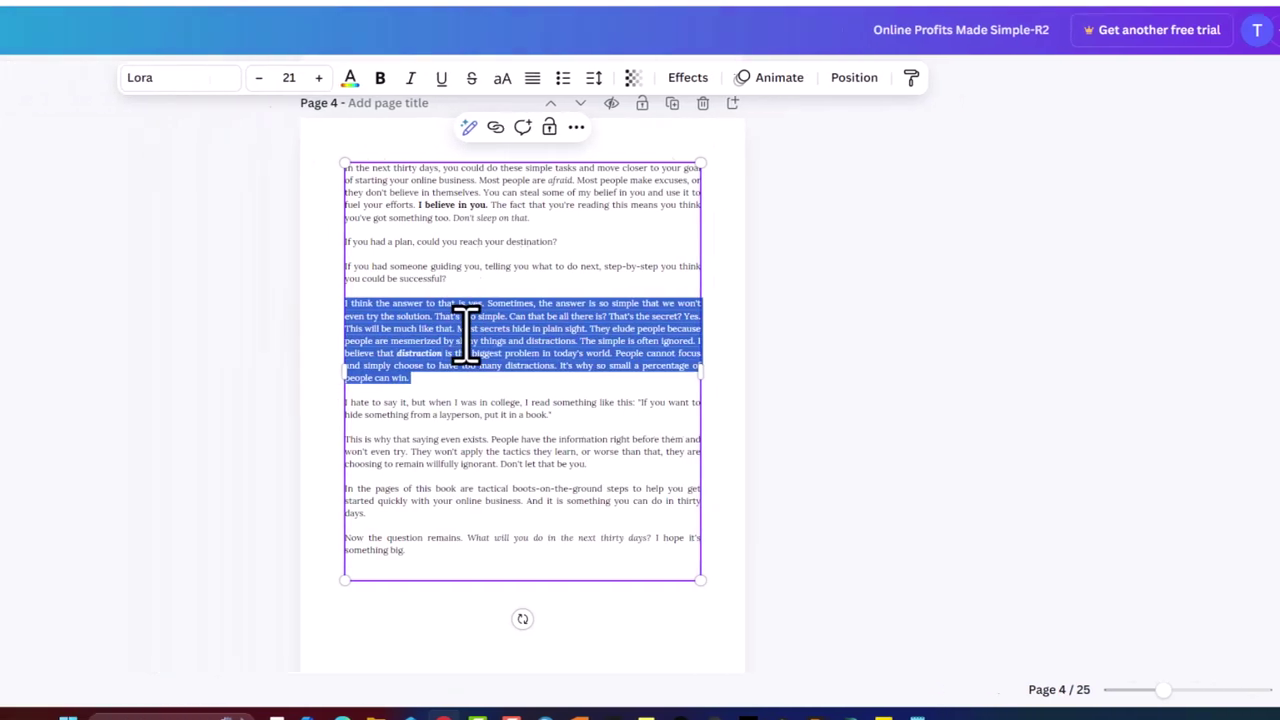
left_click(308, 325)
left_click(30, 212)
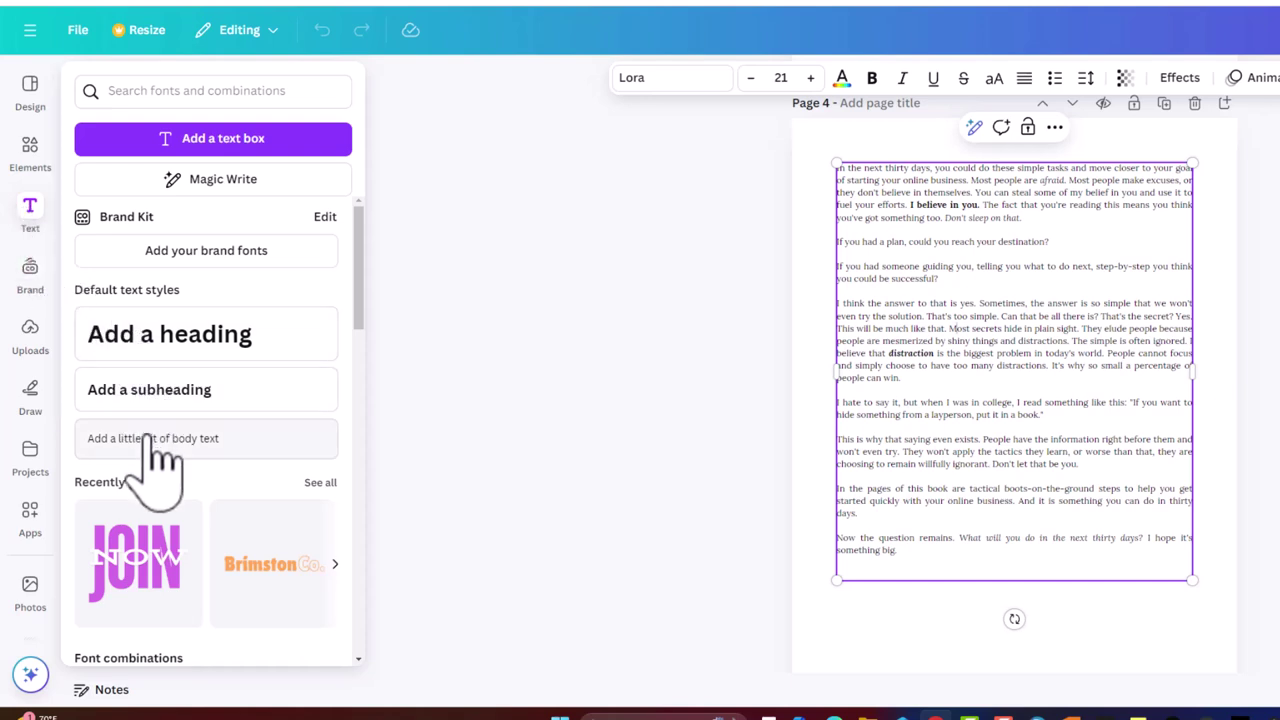
left_click(1027, 352)
scroll(975, 352, "down", 7)
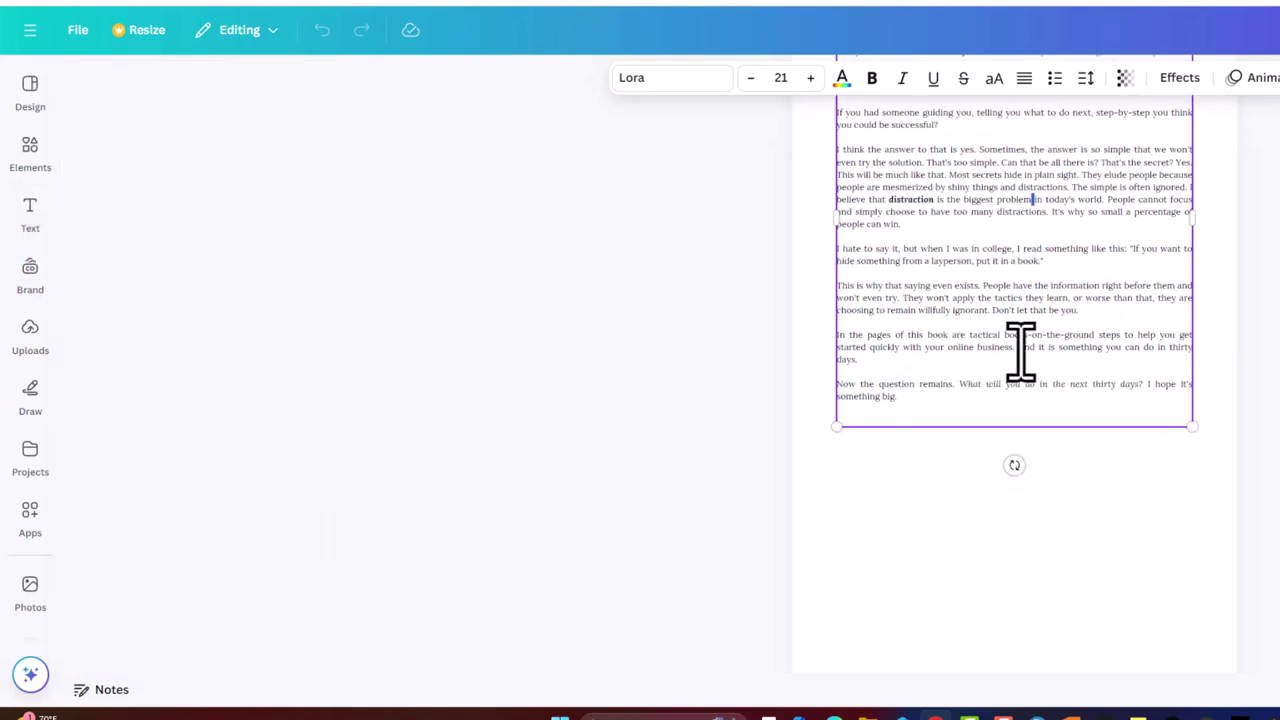
scroll(955, 413, "down", 1)
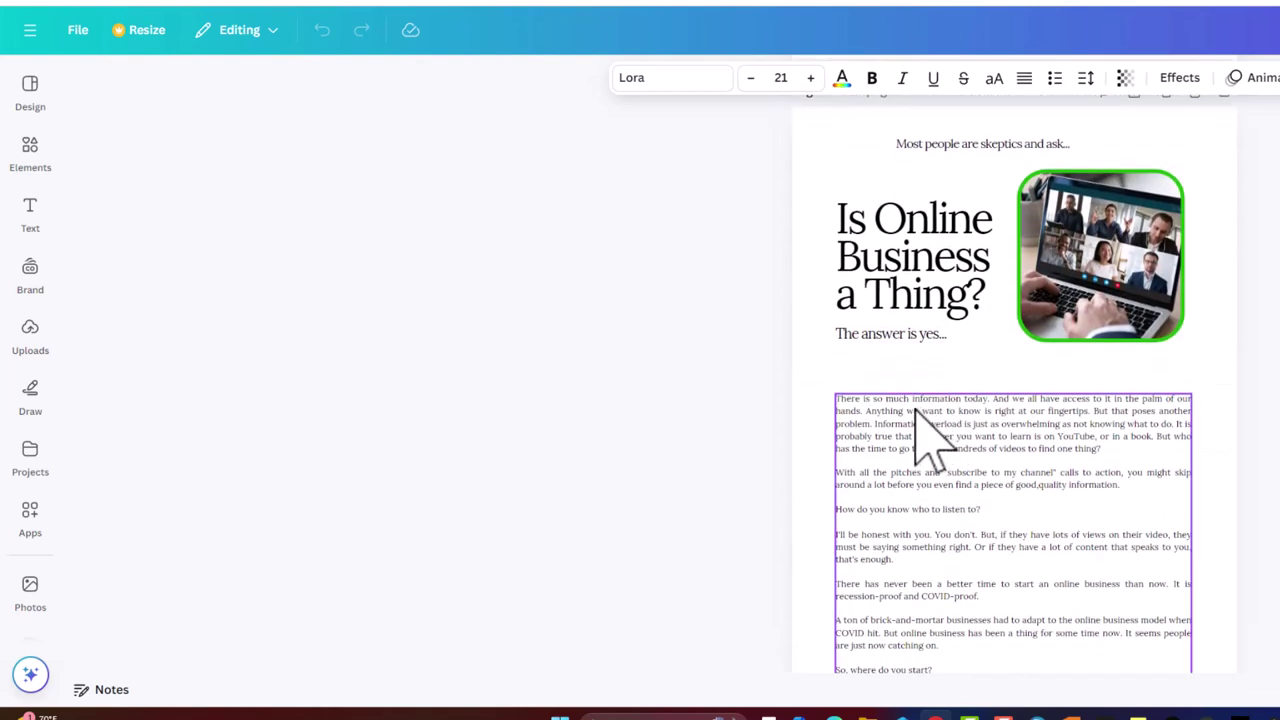
scroll(910, 380, "down", 2)
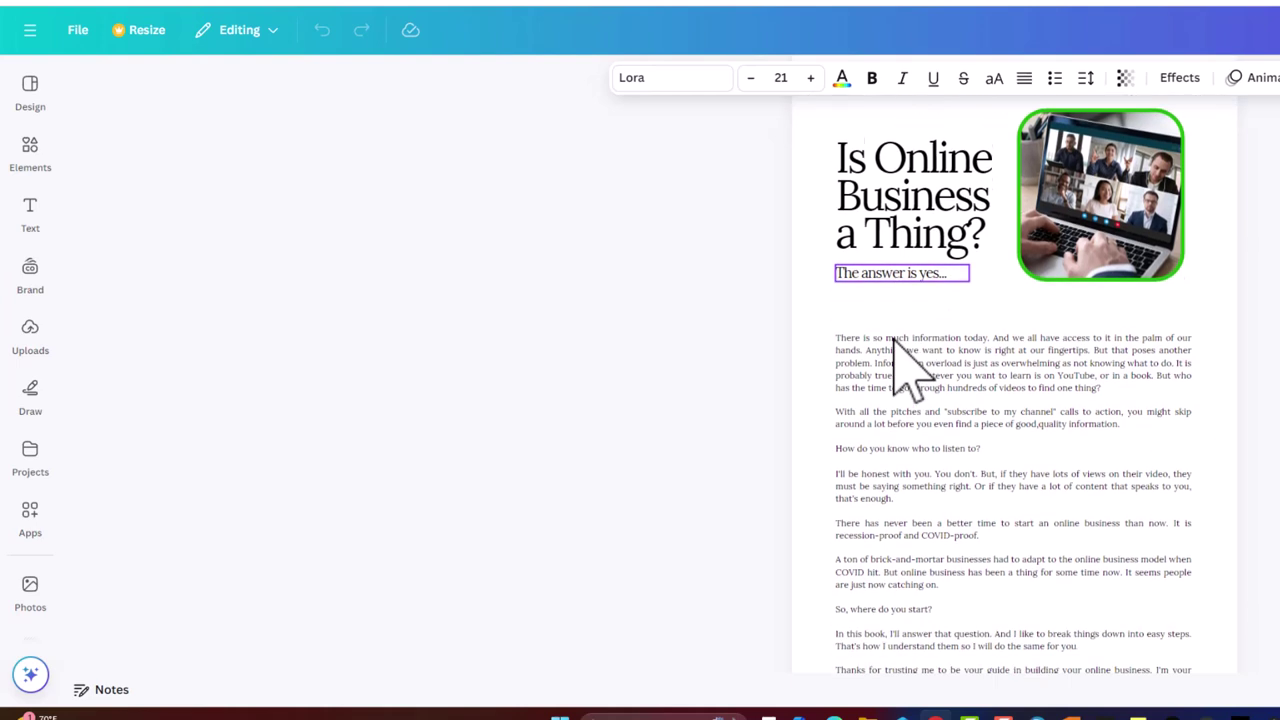
- Select the framed laptop picture on page 5, search the elements for "frame" and list all matching frames
scroll(1005, 505, "up", 3)
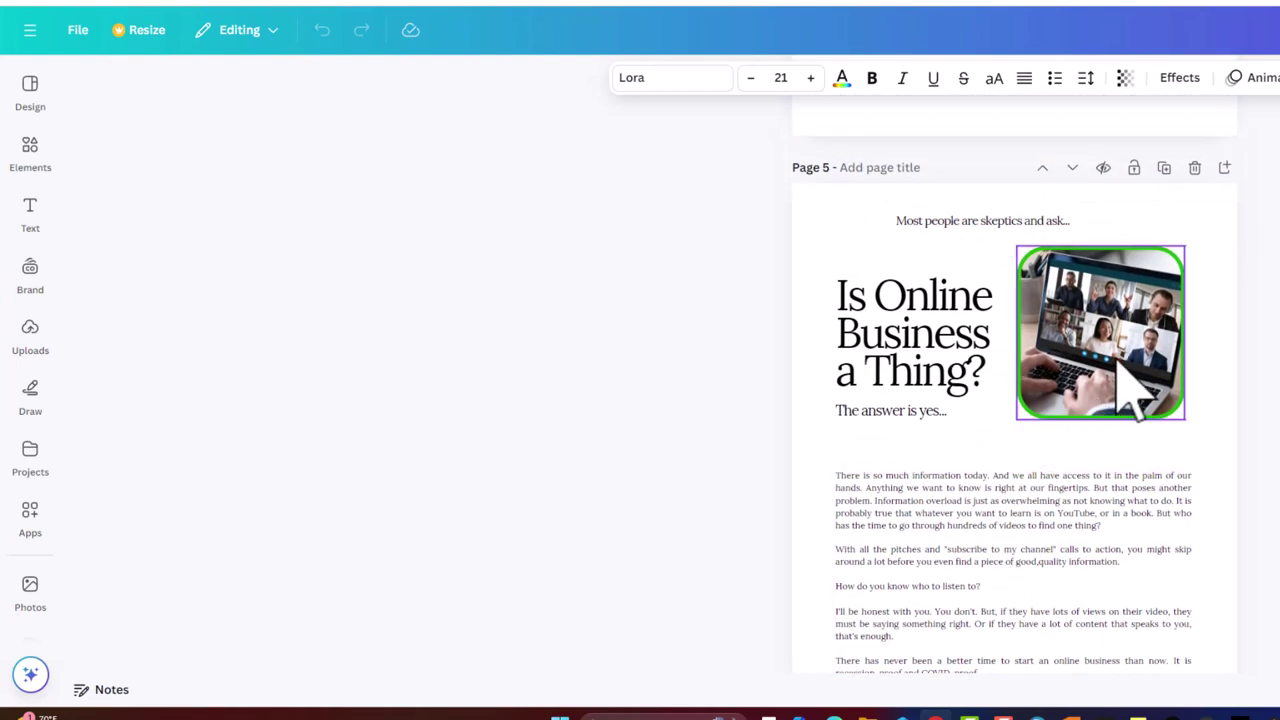
left_click(1110, 350)
left_click(32, 152)
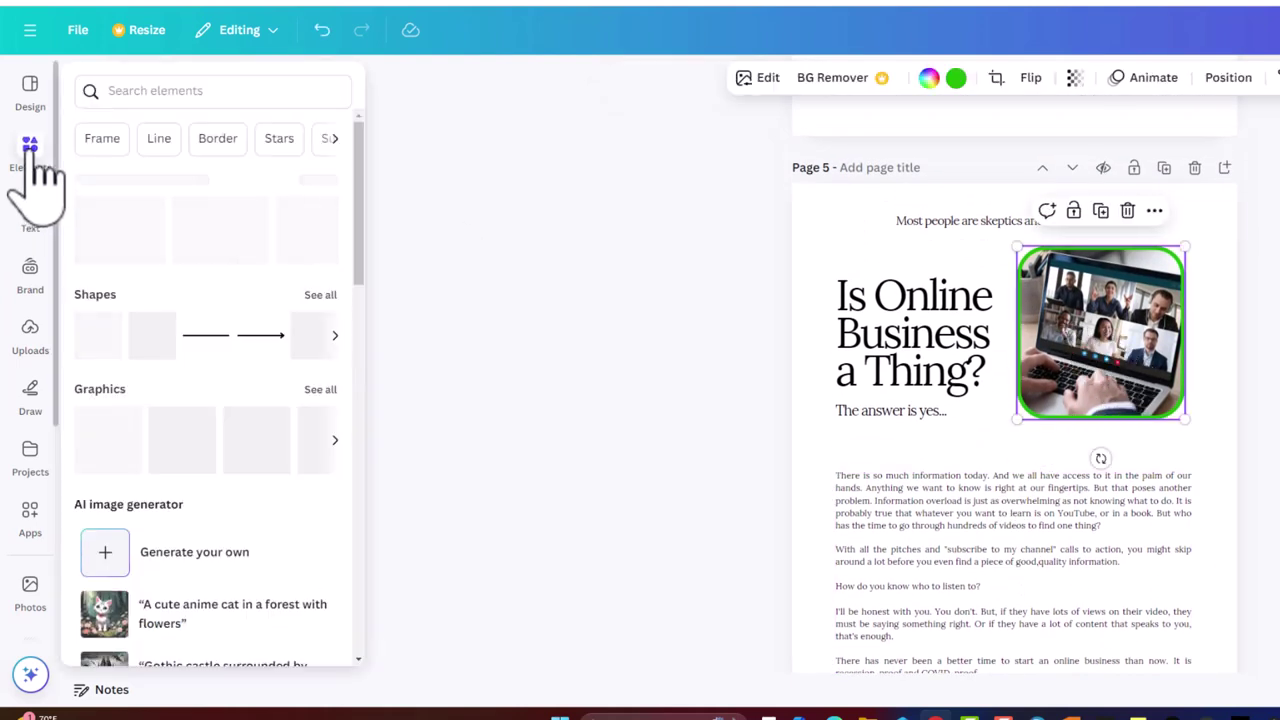
left_click(125, 100)
type("frame")
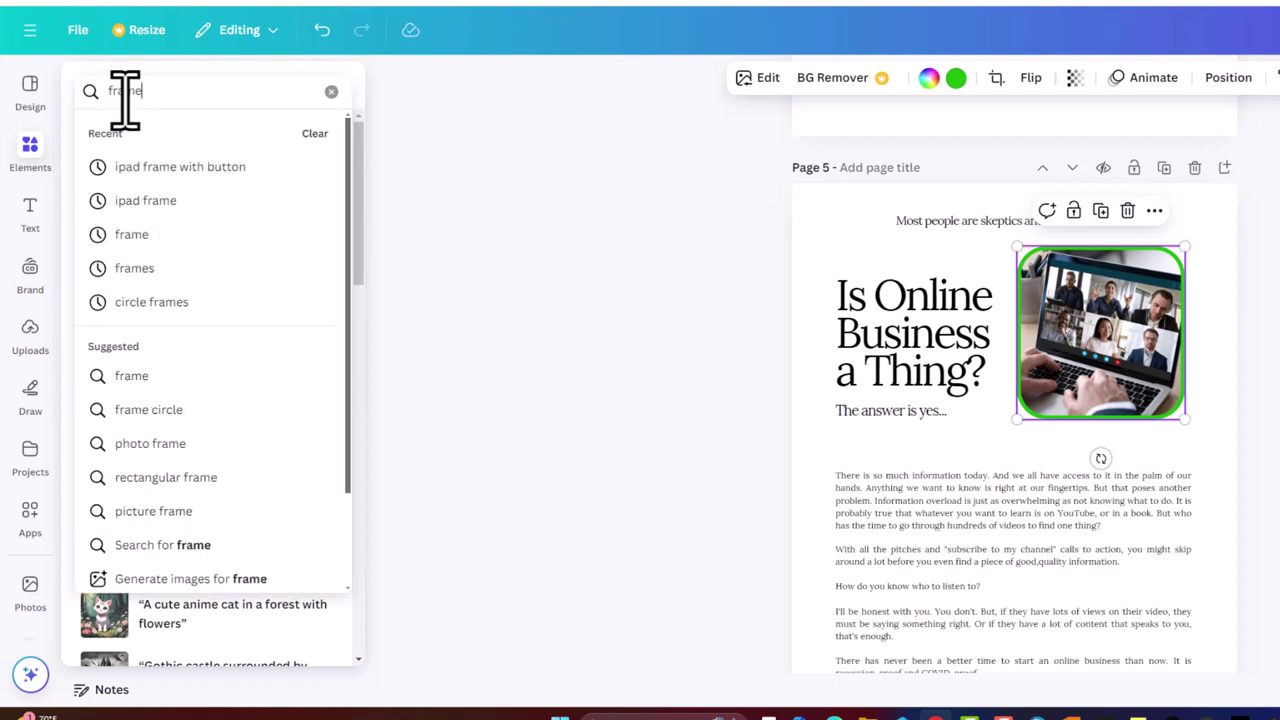
key("Return")
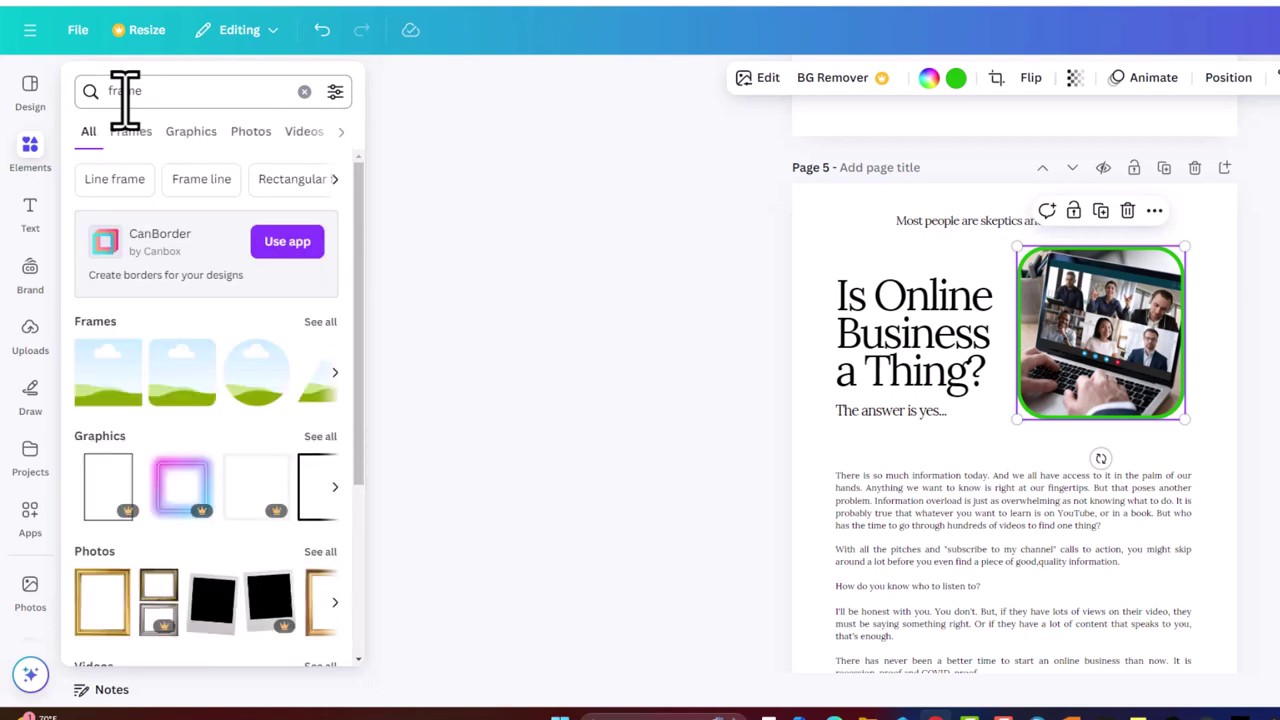
left_click(321, 322)
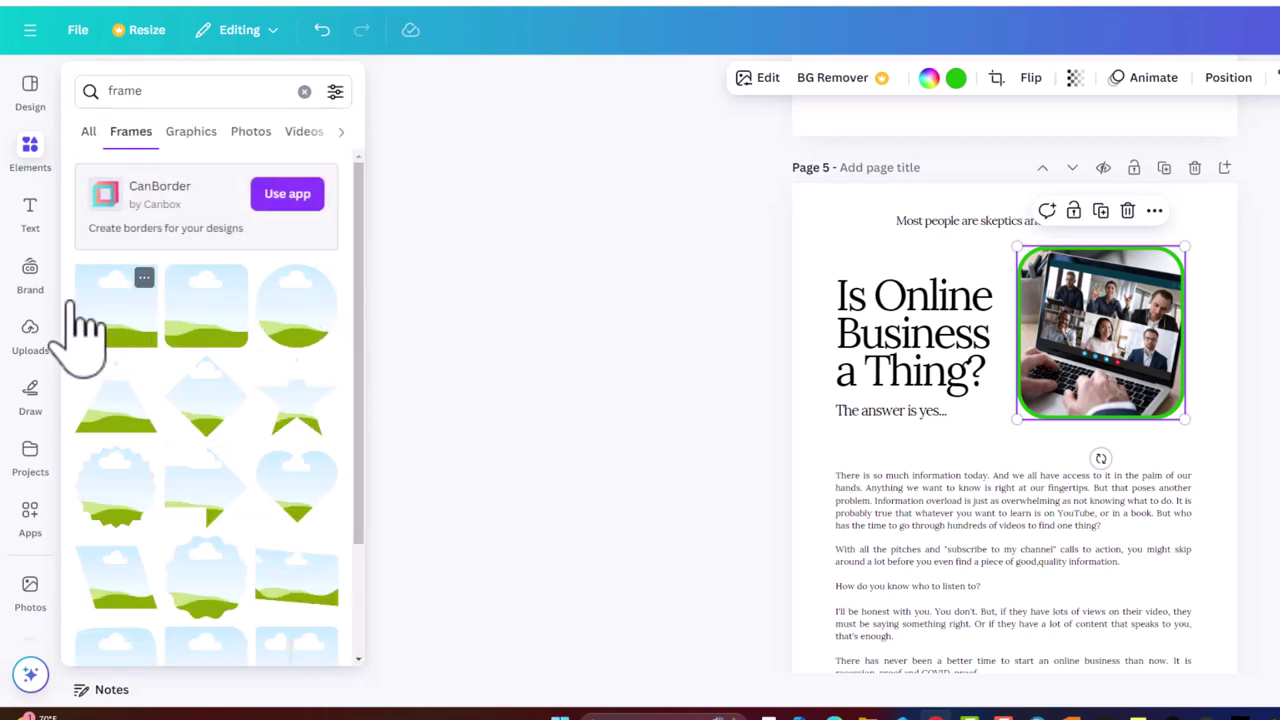
- Replace the picture in page 5's green frame with the uploaded image of a desktop monitor showing charts
left_click(30, 332)
scroll(175, 395, "down", 1)
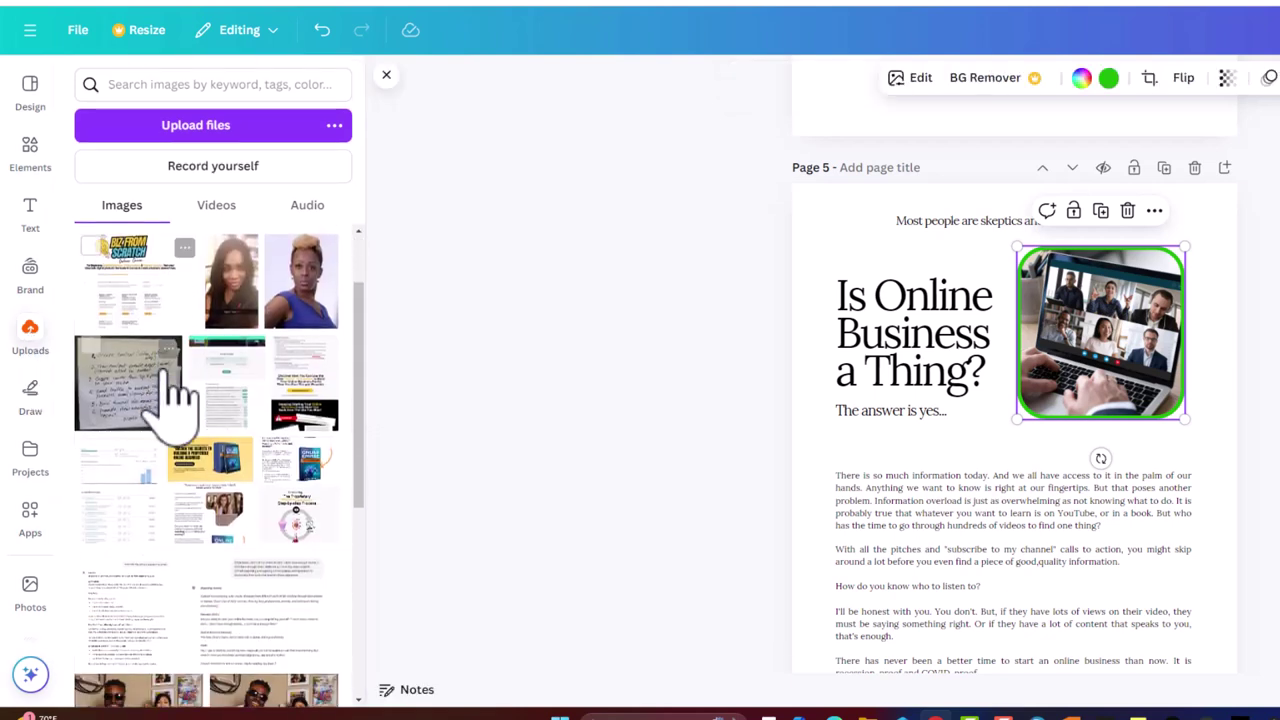
scroll(175, 395, "down", 5)
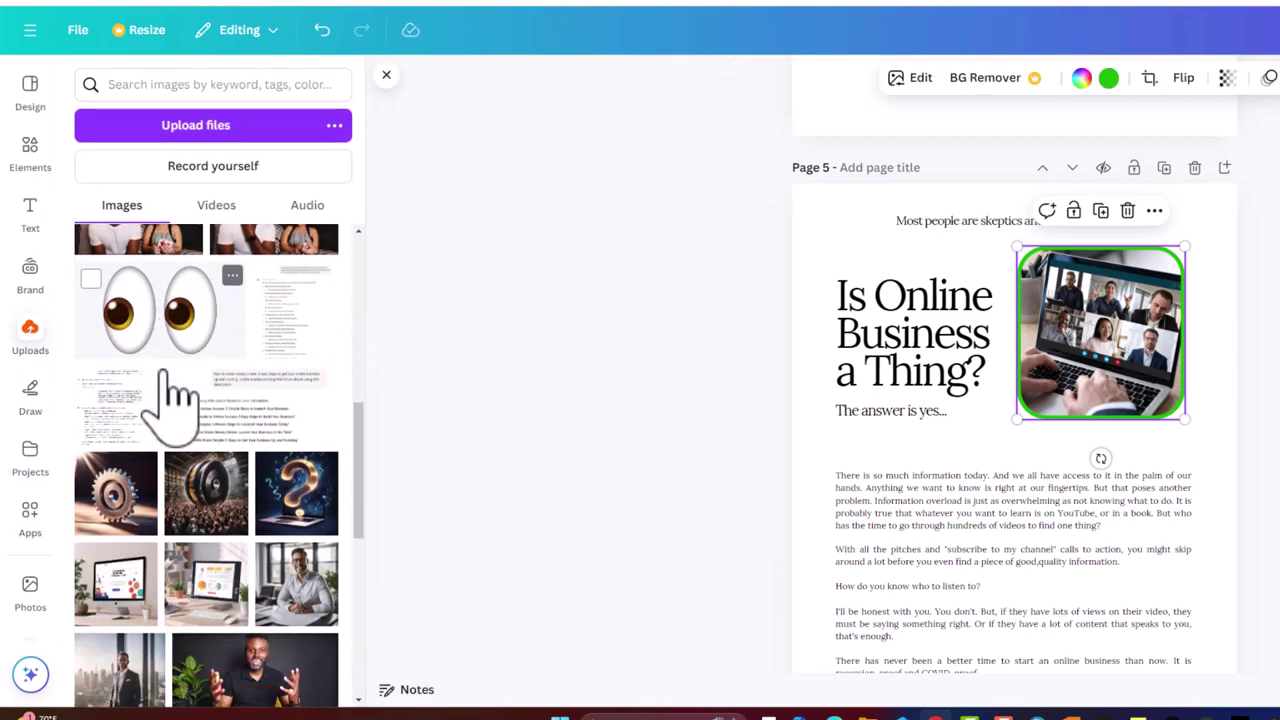
scroll(175, 395, "down", 3)
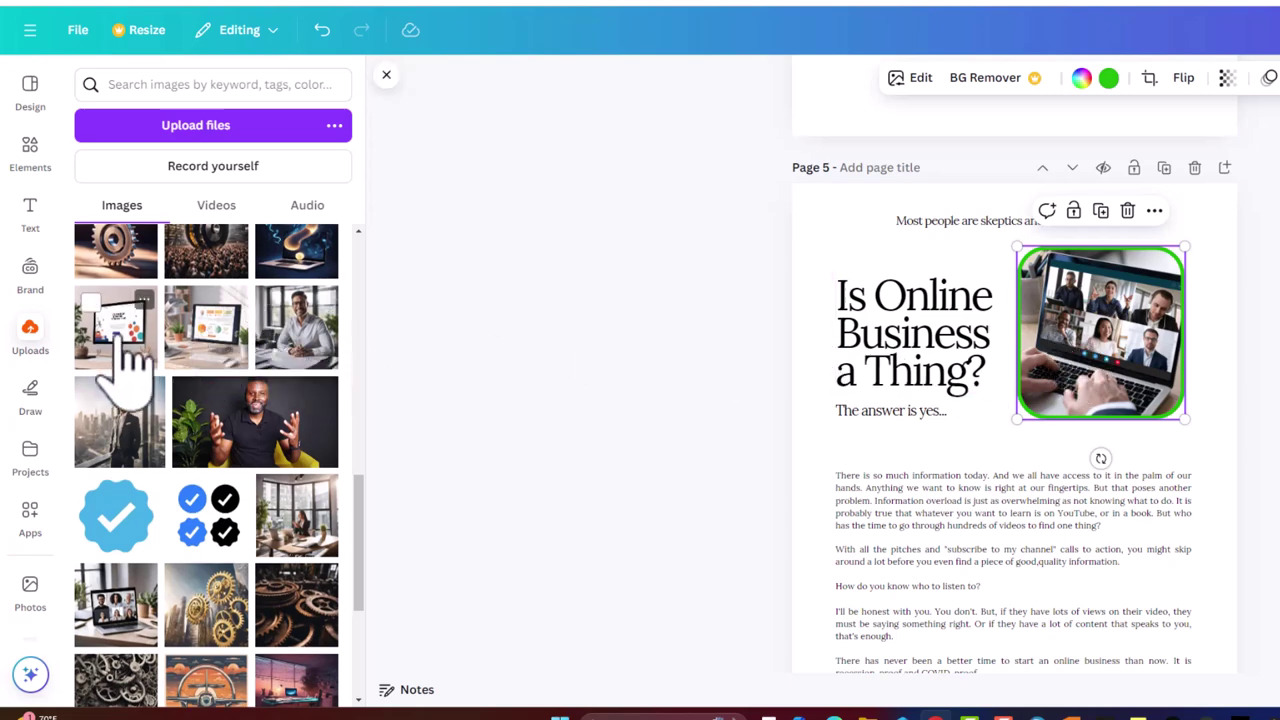
left_click_drag(229, 366, 1026, 331)
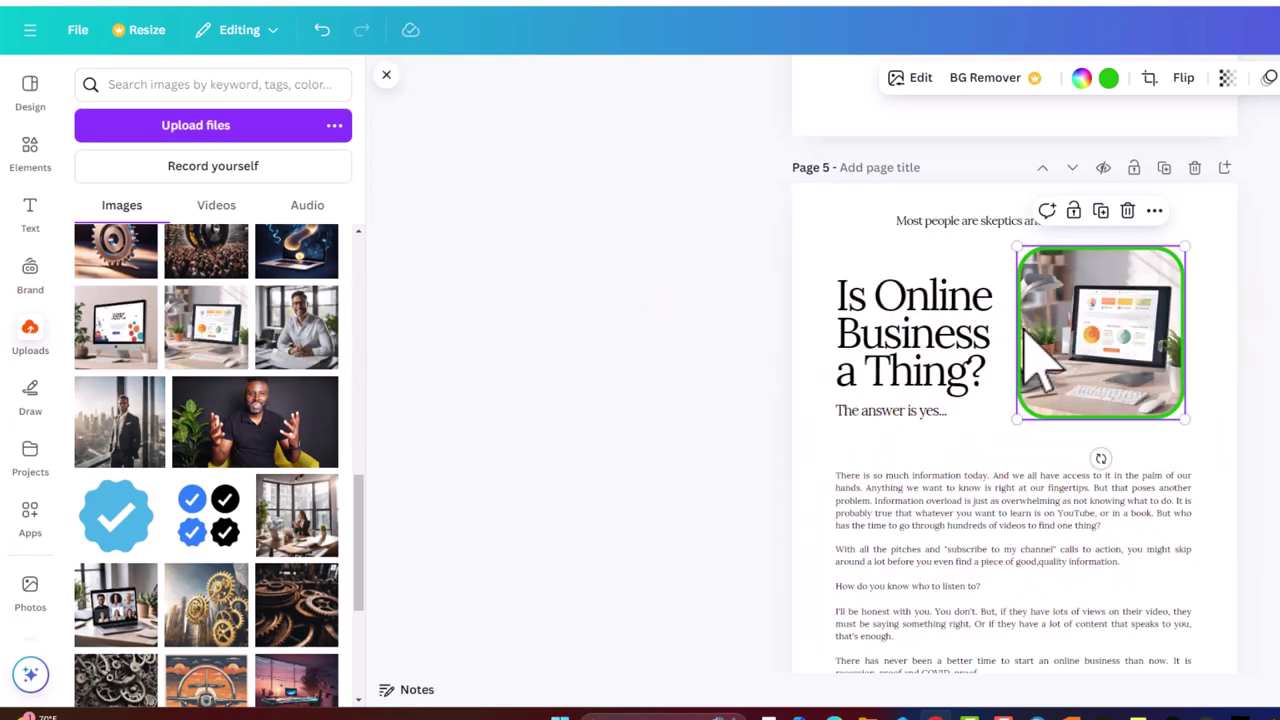
- Examine the font list and font size choices for page 5's "Is Online Business a Thing?" heading
left_click(887, 337)
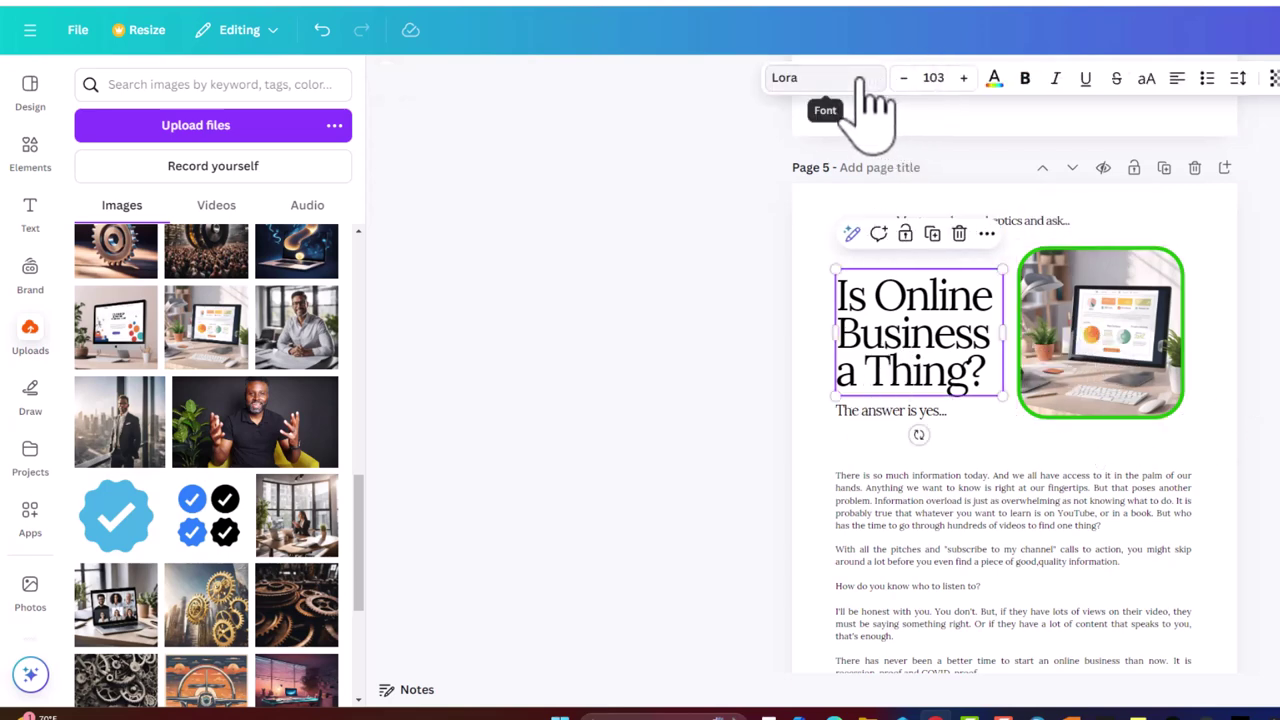
left_click(822, 84)
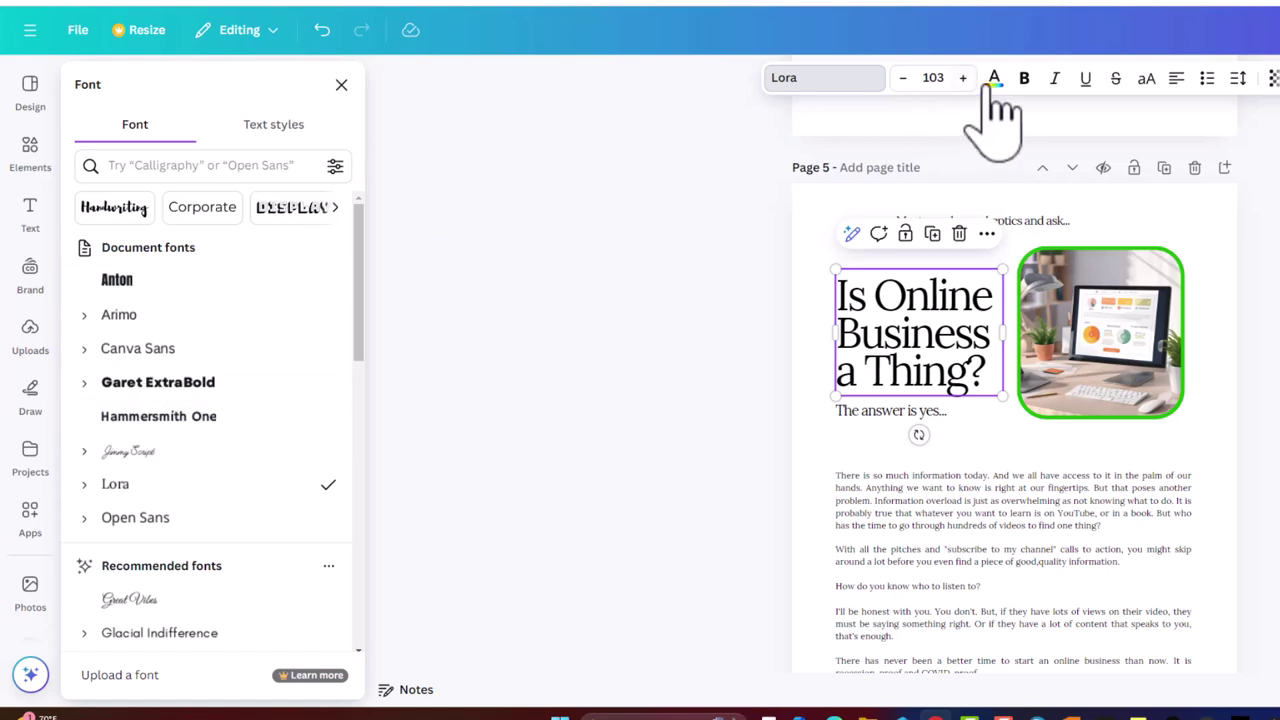
left_click(924, 80)
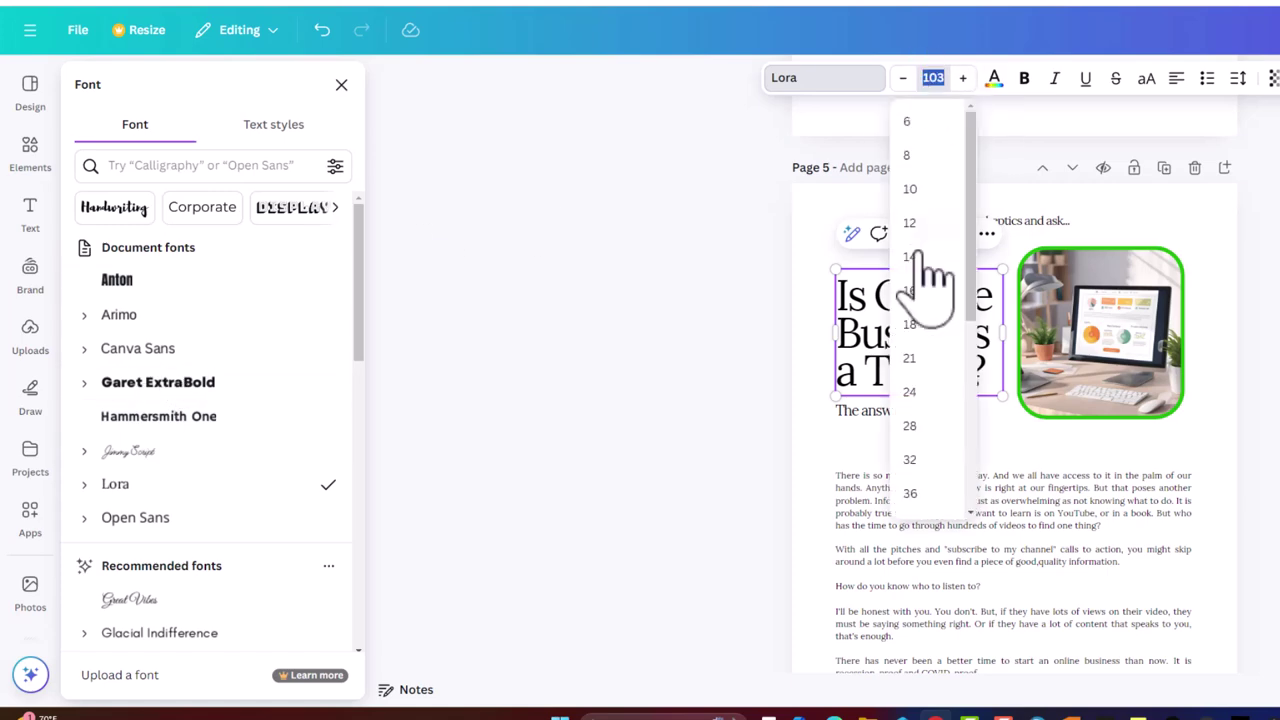
left_click(829, 460)
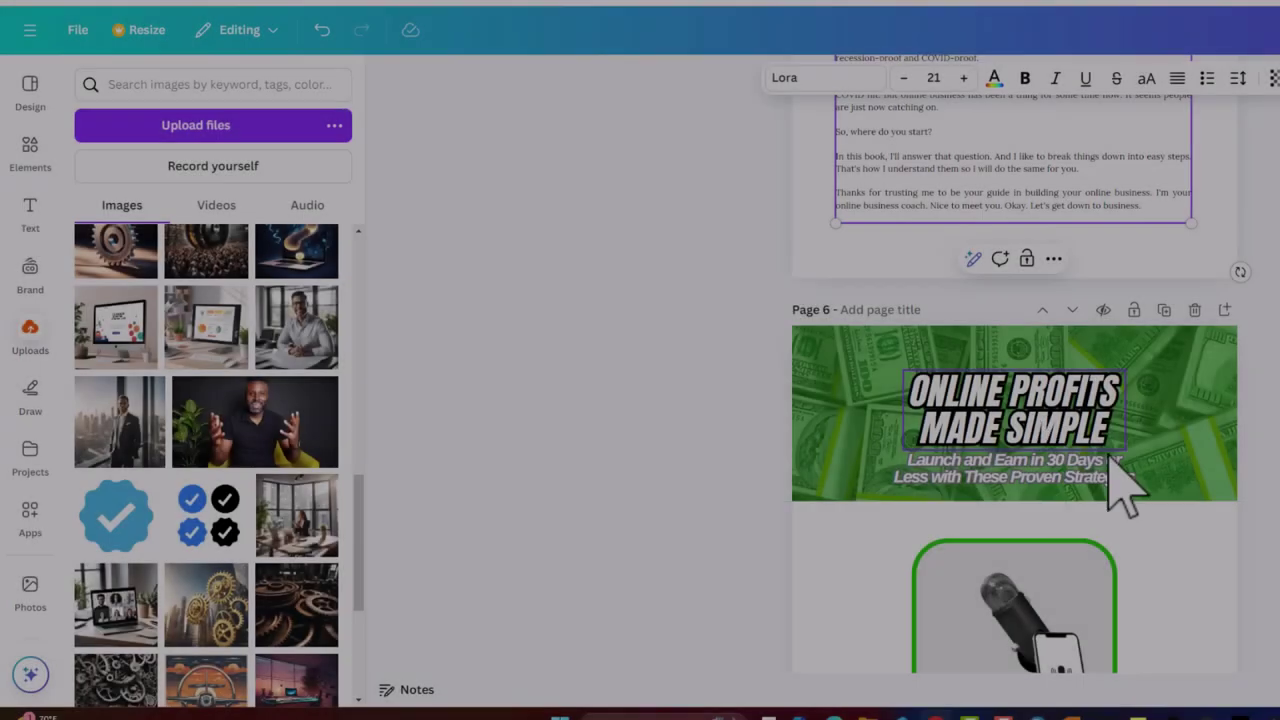
- Select the title, the green banner and its subtitle together on the cover page
scroll(1140, 420, "up", 10)
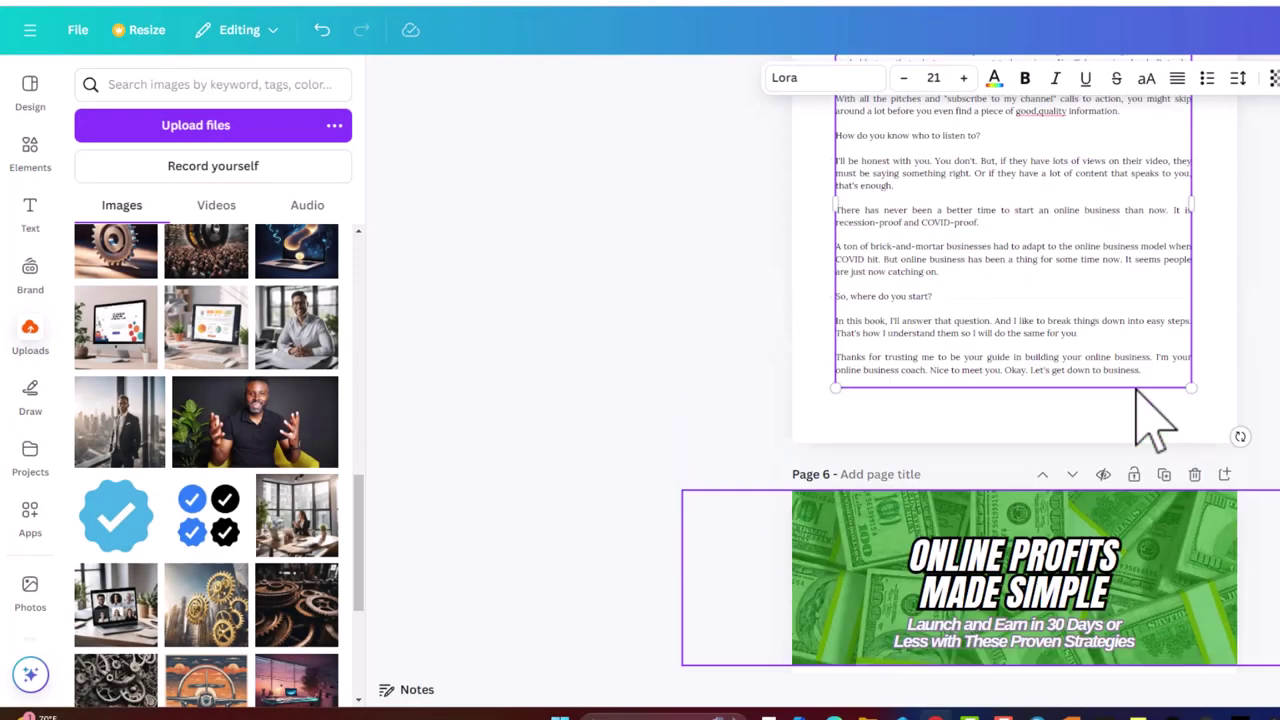
scroll(1127, 385, "up", 15)
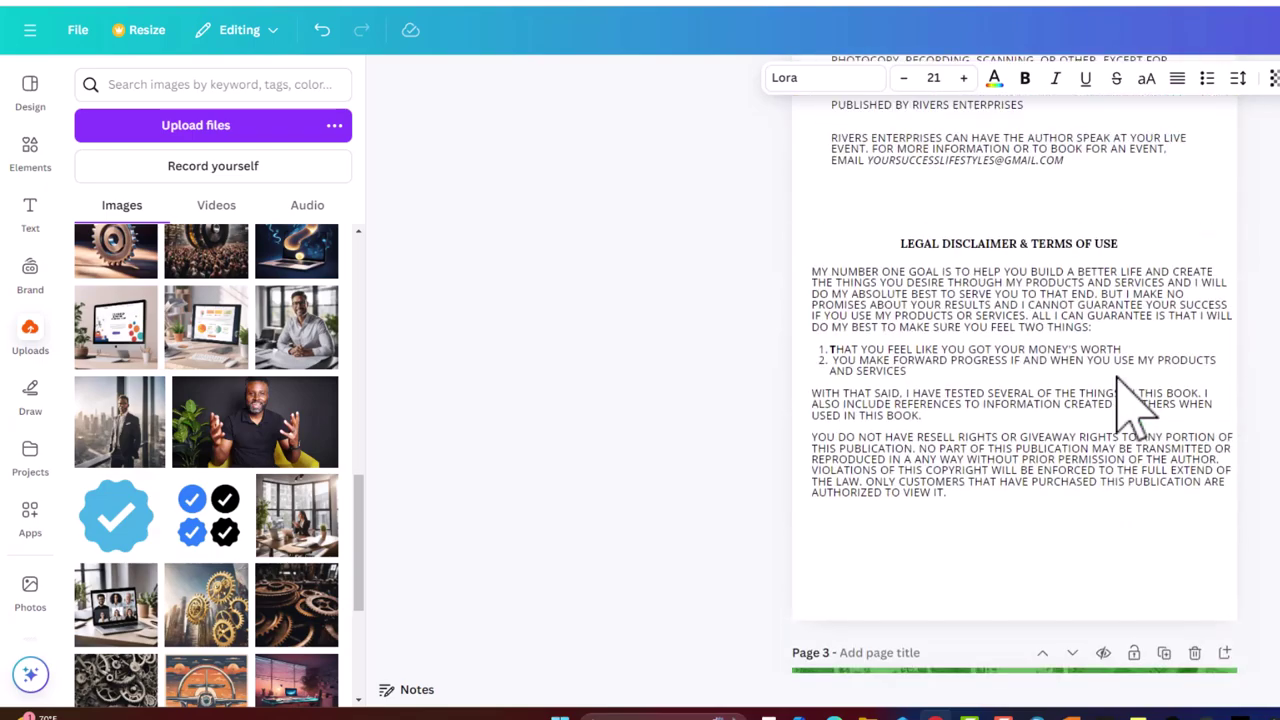
scroll(1127, 405, "up", 2)
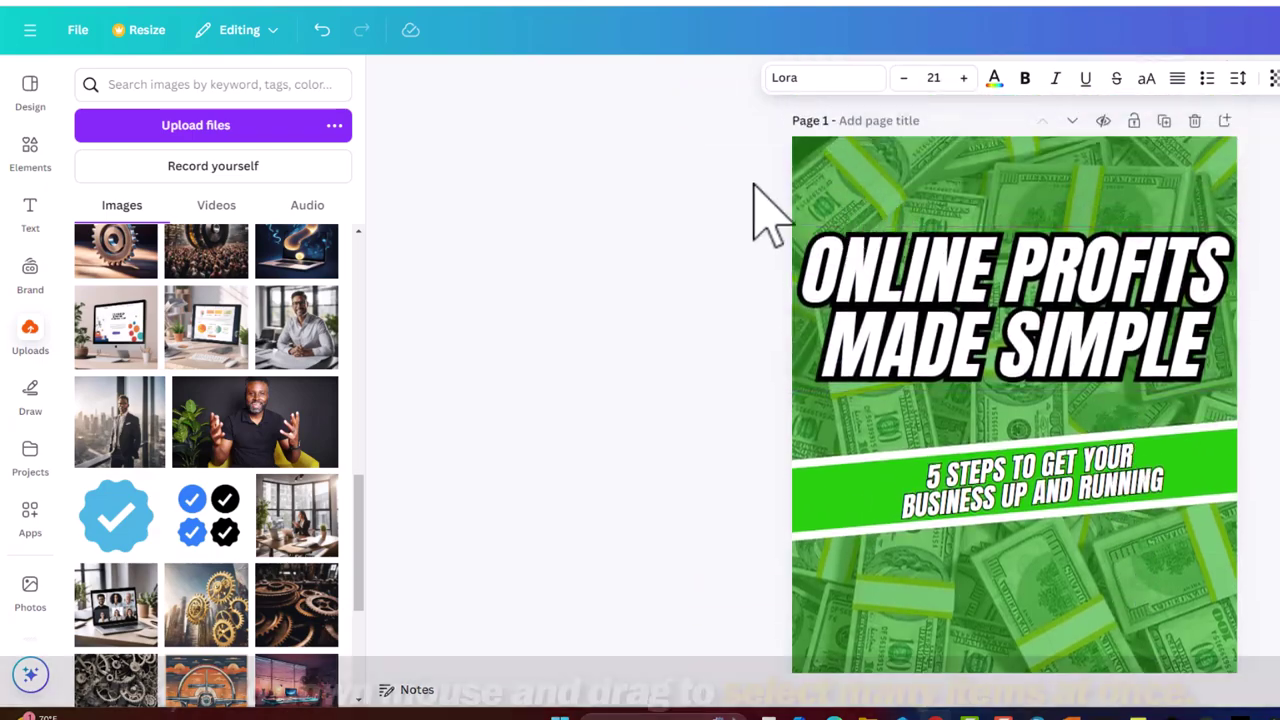
left_click_drag(745, 188, 1274, 572)
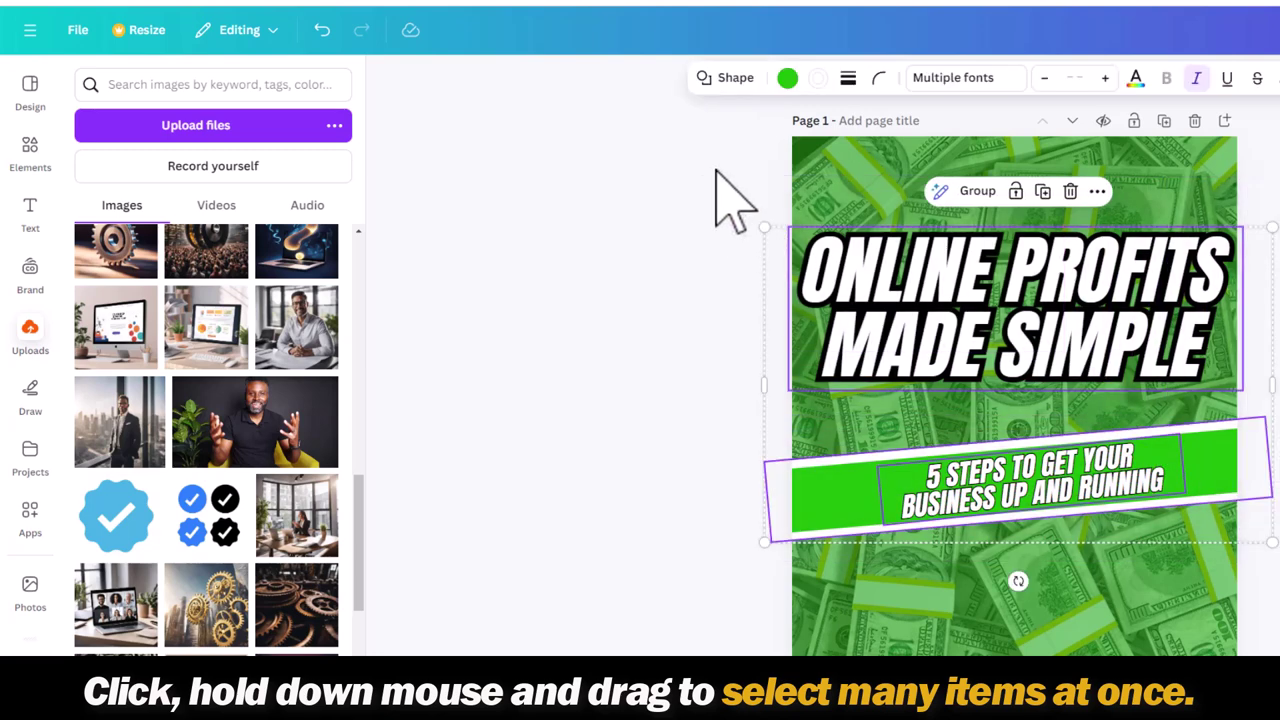
left_click_drag(714, 168, 1279, 655)
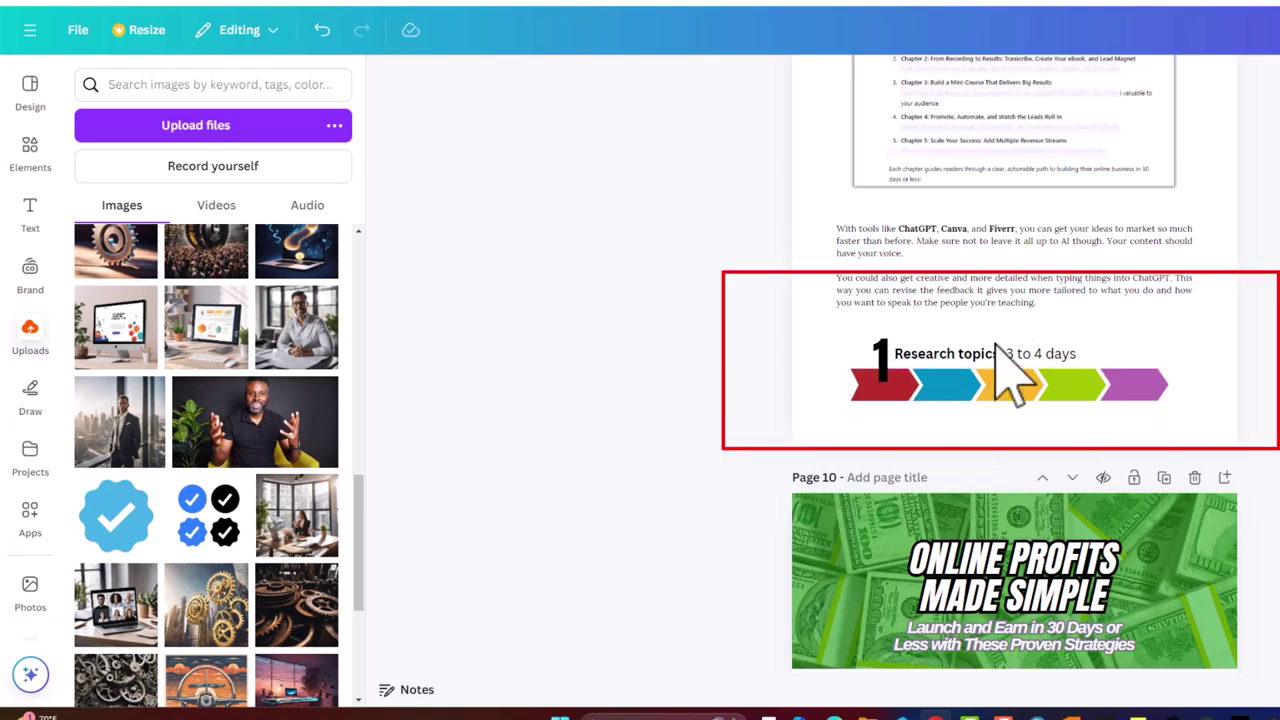
- Search the elements for "arrow" and list all matching shapes
left_click(30, 150)
double_click(157, 88)
type("arr")
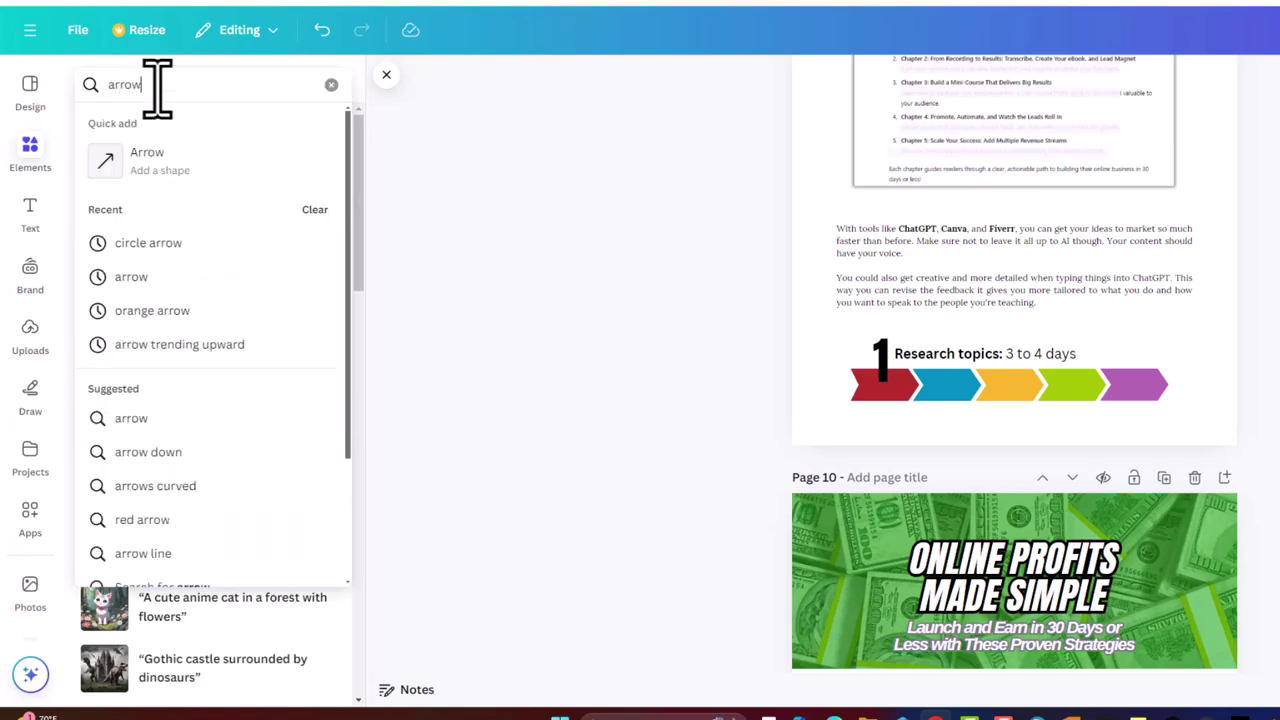
type("ow")
key("Return")
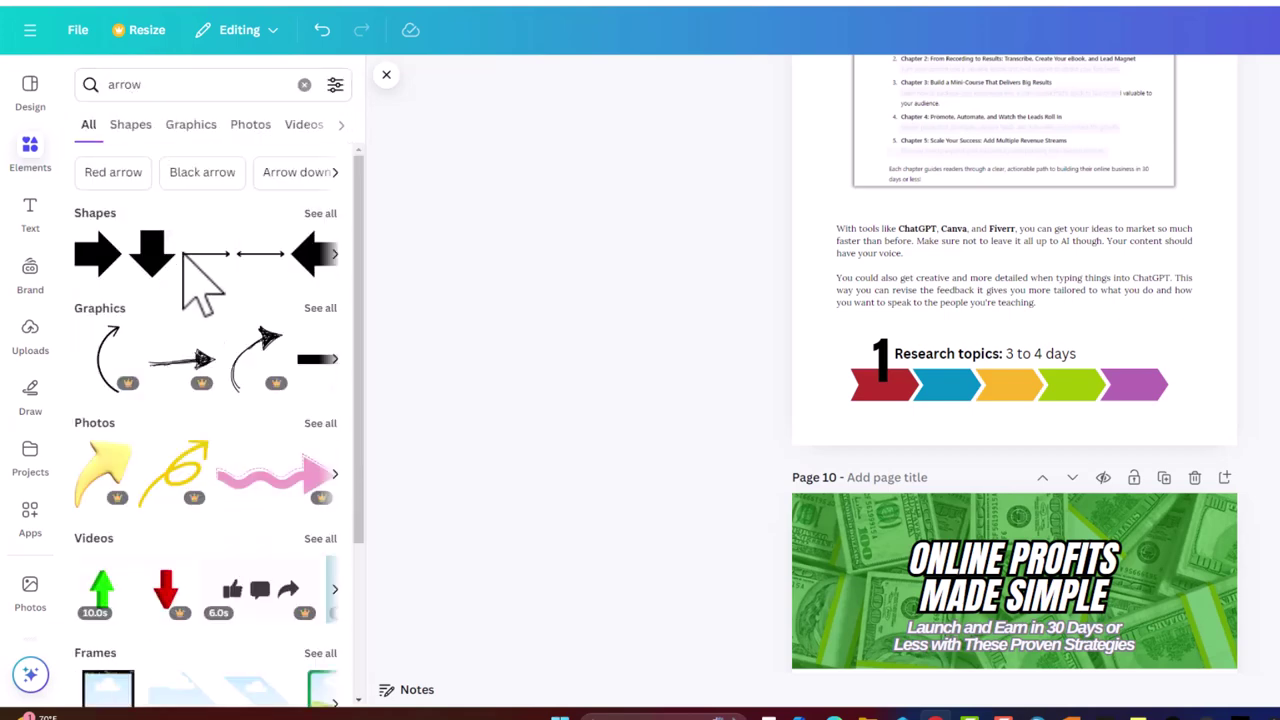
left_click(330, 214)
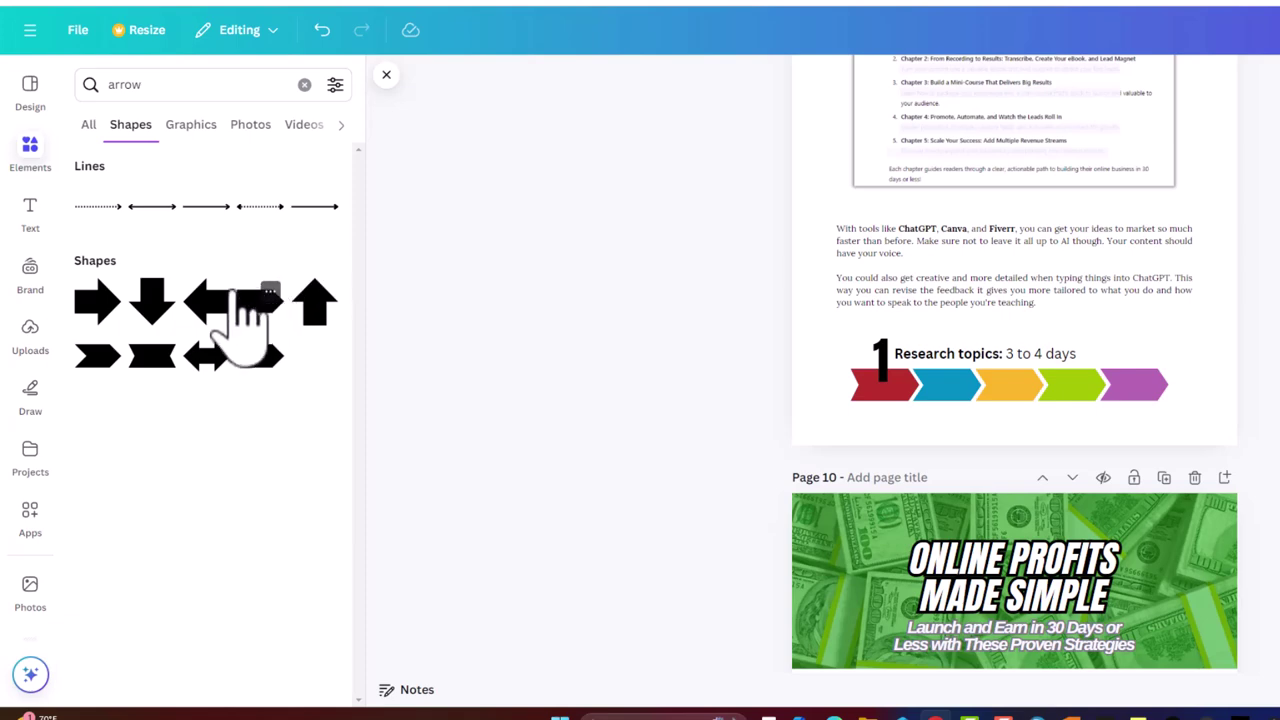
- Browse the arrow graphics and add the teal-to-purple gradient arrow to page 9
left_click(197, 128)
scroll(160, 310, "down", 4)
scroll(175, 385, "down", 5)
scroll(205, 335, "down", 8)
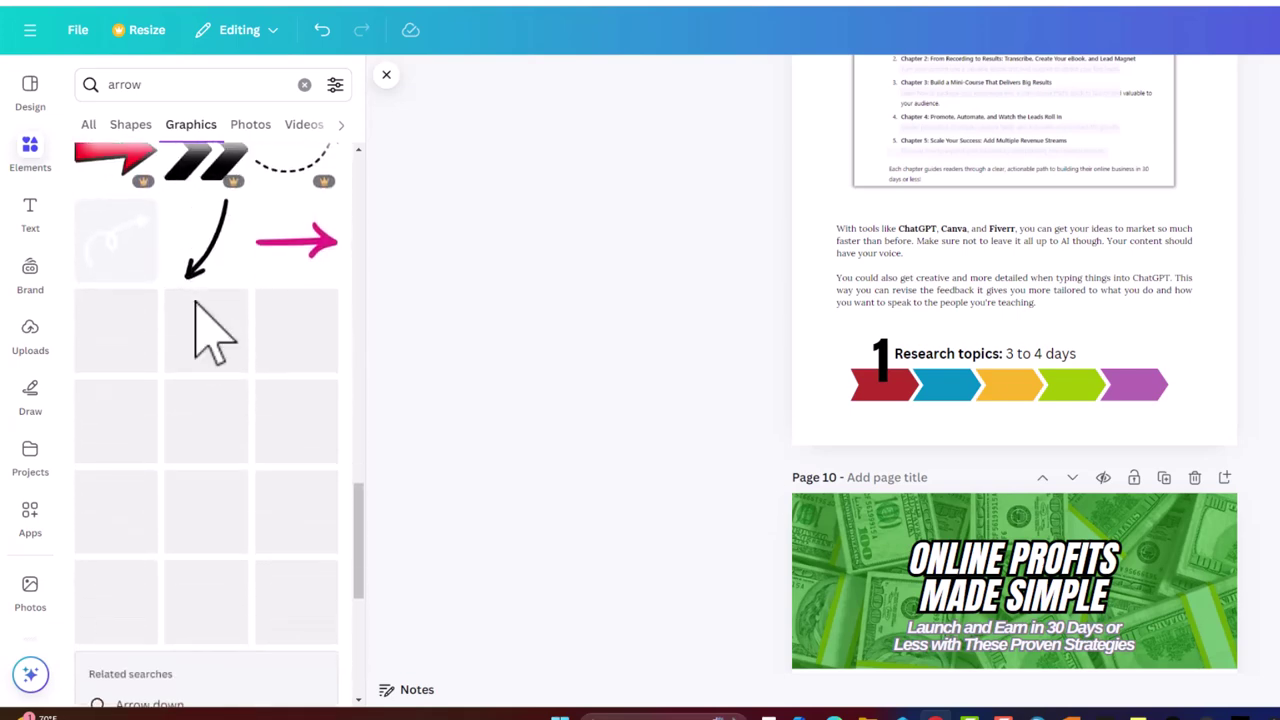
scroll(205, 335, "down", 10)
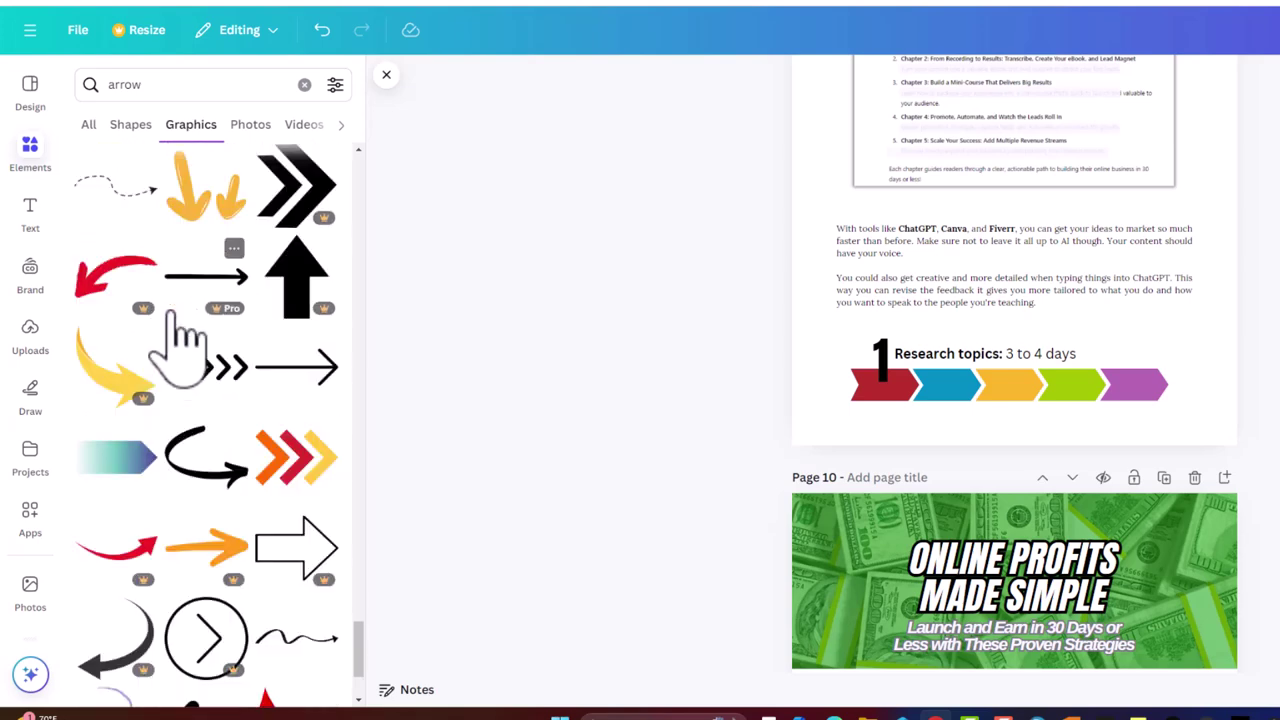
scroll(180, 345, "down", 2)
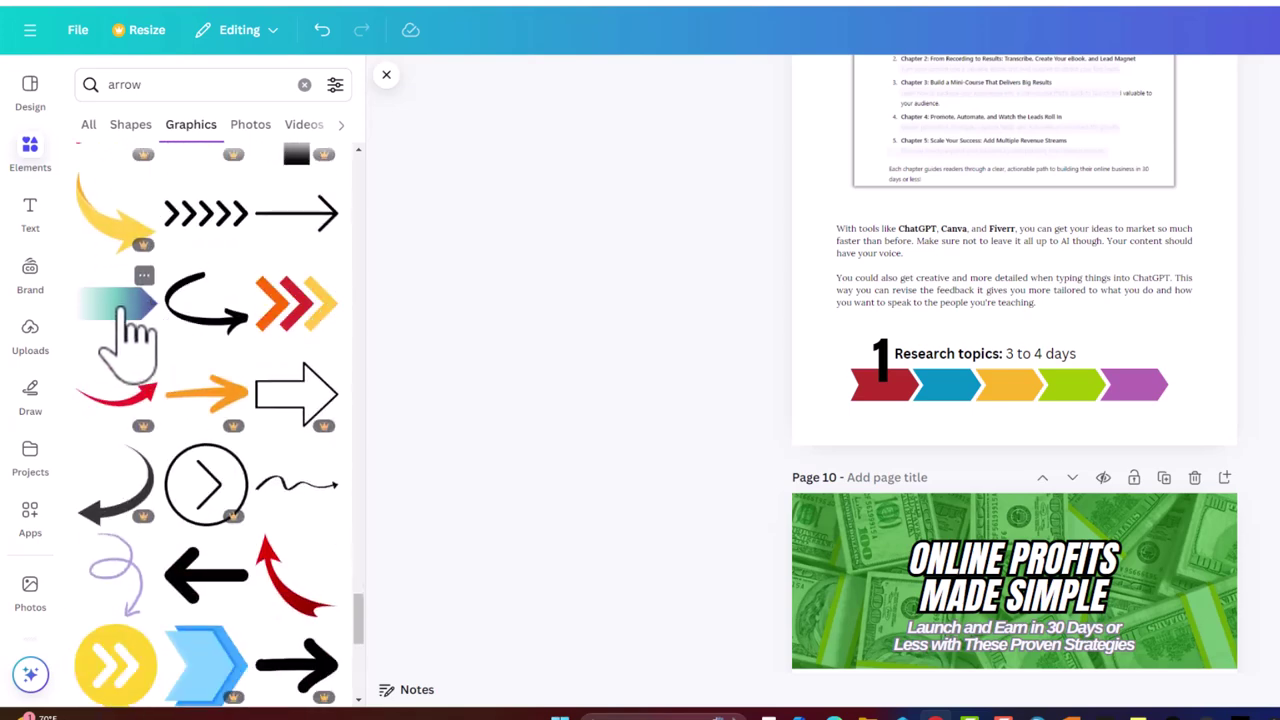
left_click(125, 330)
- Resize the gradient arrow and place it over the red chevron below "Research topics" on page 9
left_click_drag(1063, 129, 970, 348)
left_click_drag(1065, 309, 1200, 282)
left_click_drag(1180, 355, 1192, 388)
left_click_drag(1200, 280, 894, 381)
key("Escape")
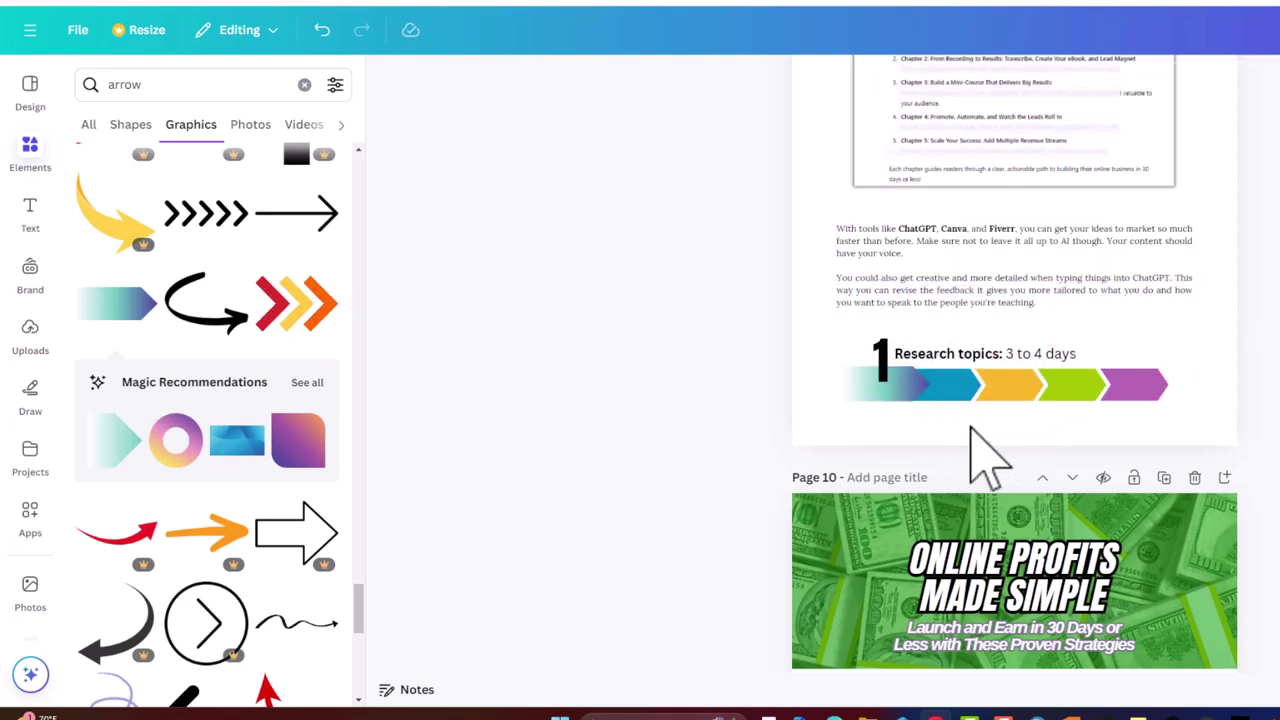
- Enlarge the gradient arrow slightly and move it over the purple chevron at the end of the strip
left_click(898, 381)
mouse_move(930, 400)
left_mouse_down()
mouse_move(1060, 398)
mouse_move(942, 400)
left_mouse_up()
key("Escape")
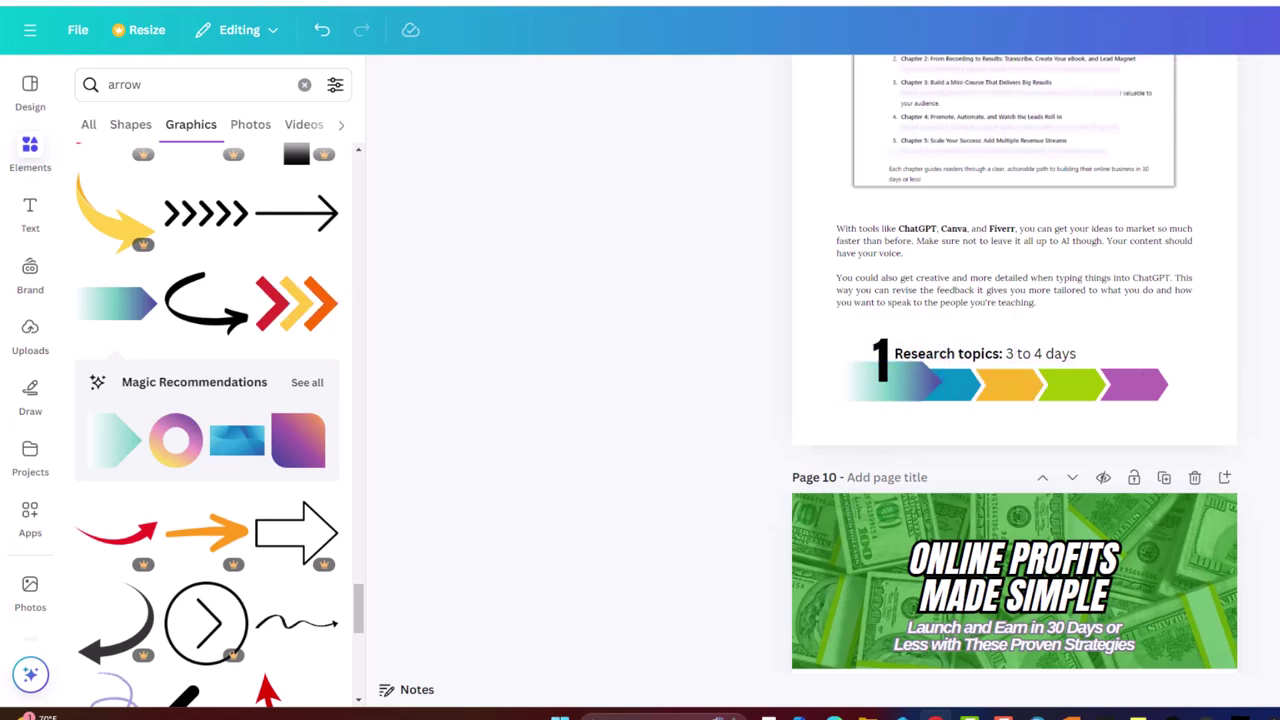
left_click(902, 382)
left_click_drag(1074, 385, 1160, 385)
left_click(1259, 373)
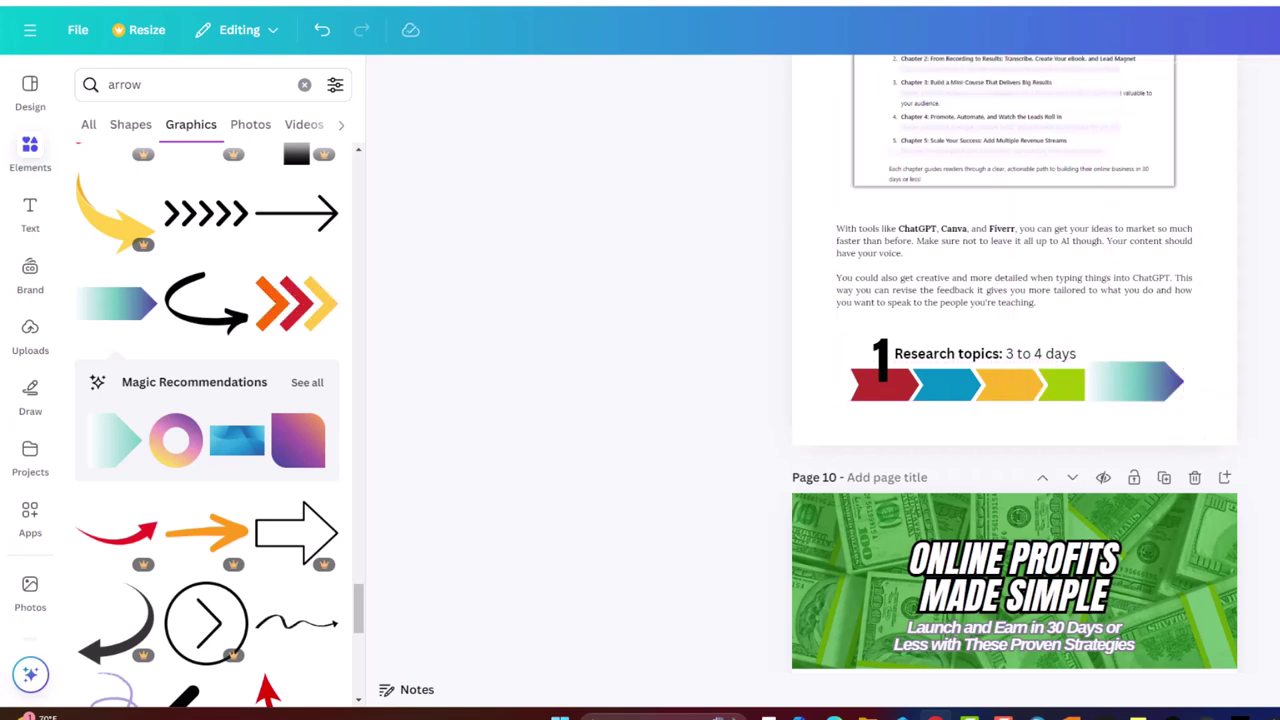
- Delete the gradient arrow from page 9's chevron strip
left_click(1126, 372)
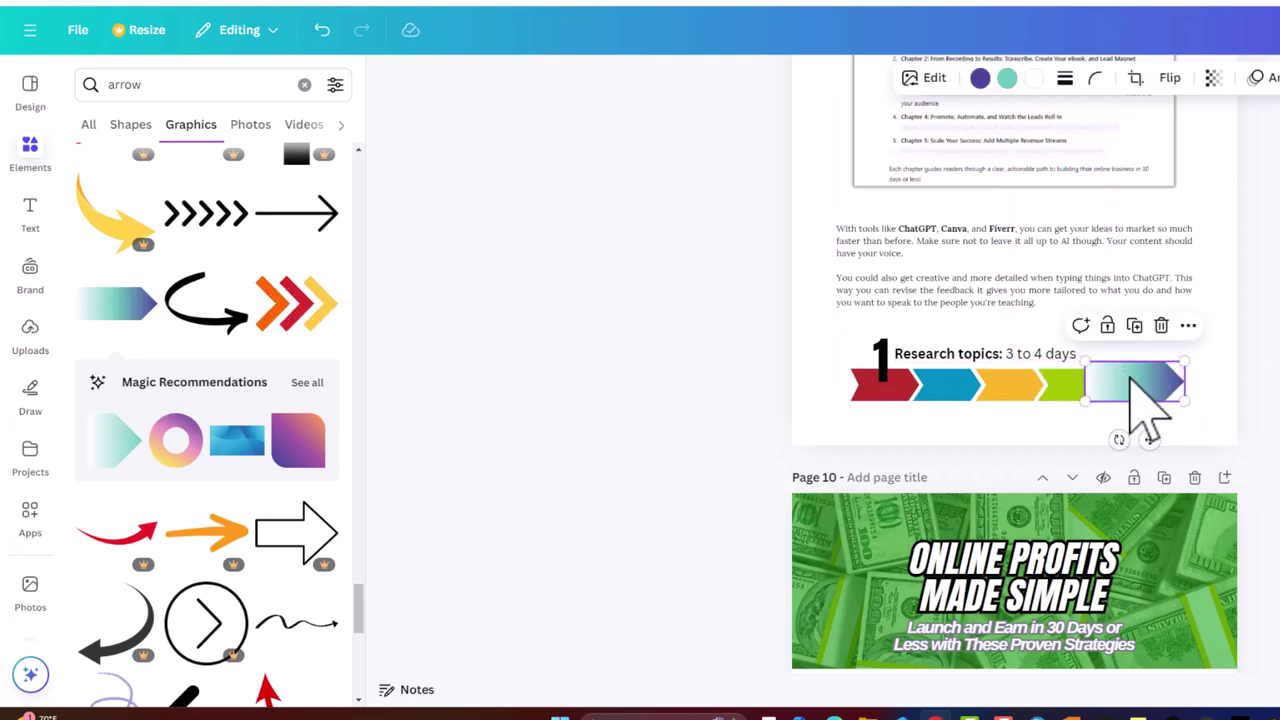
left_click_drag(1132, 380, 1130, 382)
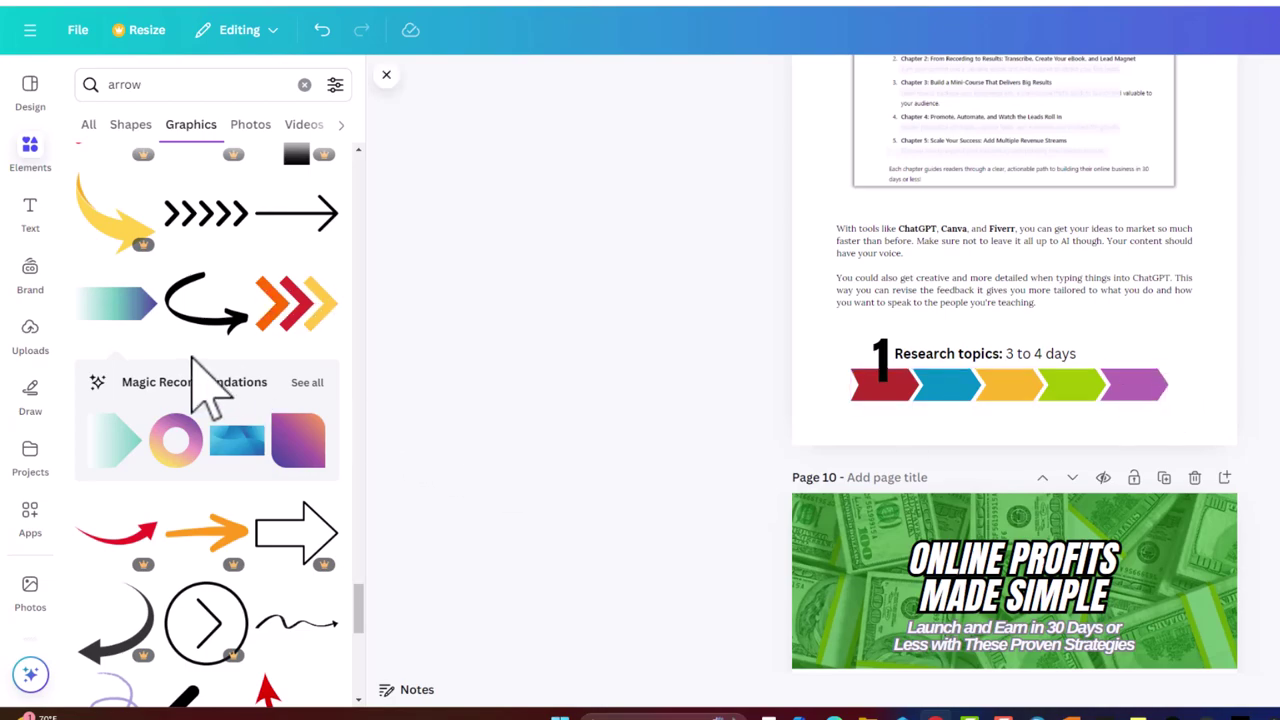
scroll(203, 390, "down", 5)
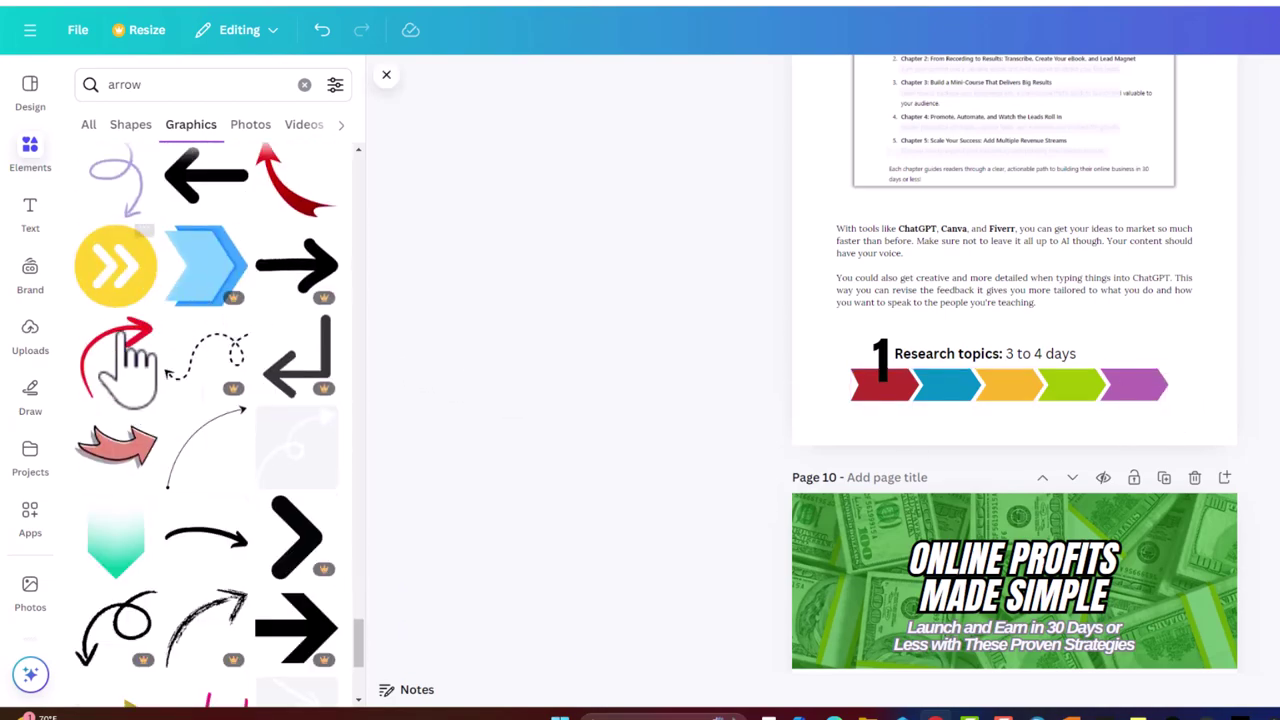
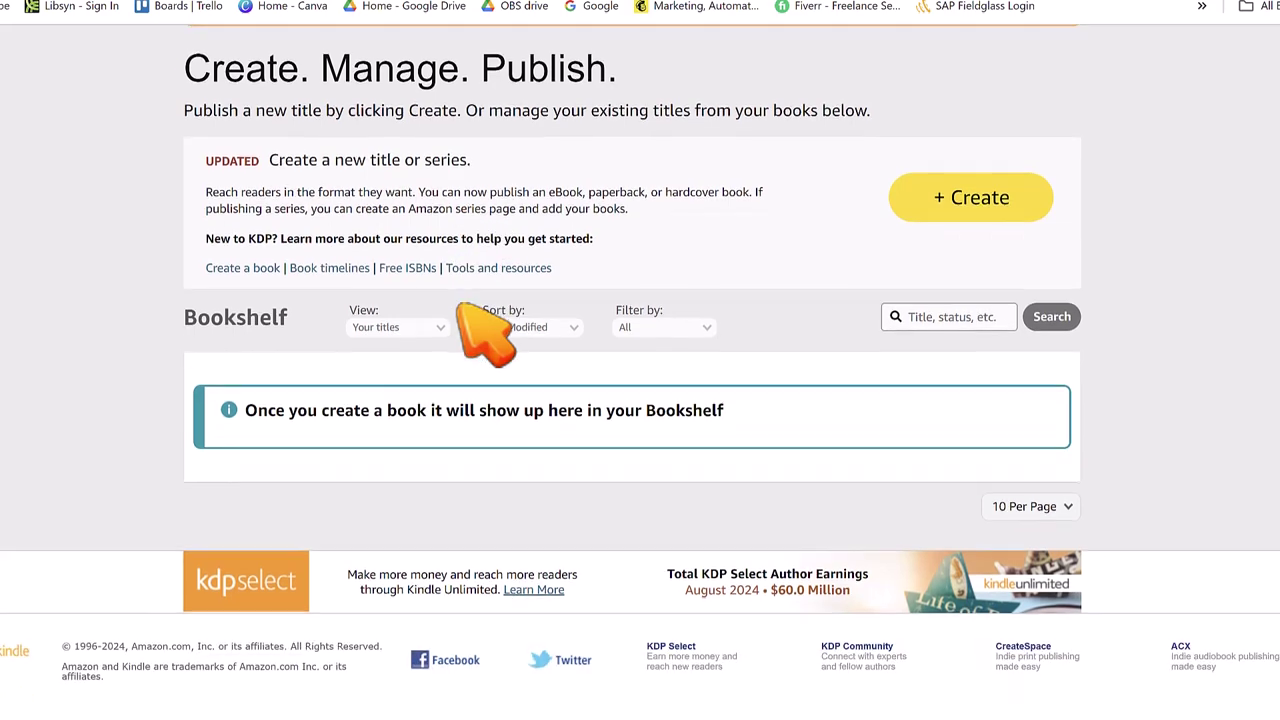
- Switch to the Kindle Direct Publishing bookshelf, review the formats for a new title and start creating a Kindle eBook
left_click(972, 205)
scroll(414, 314, "down", 2)
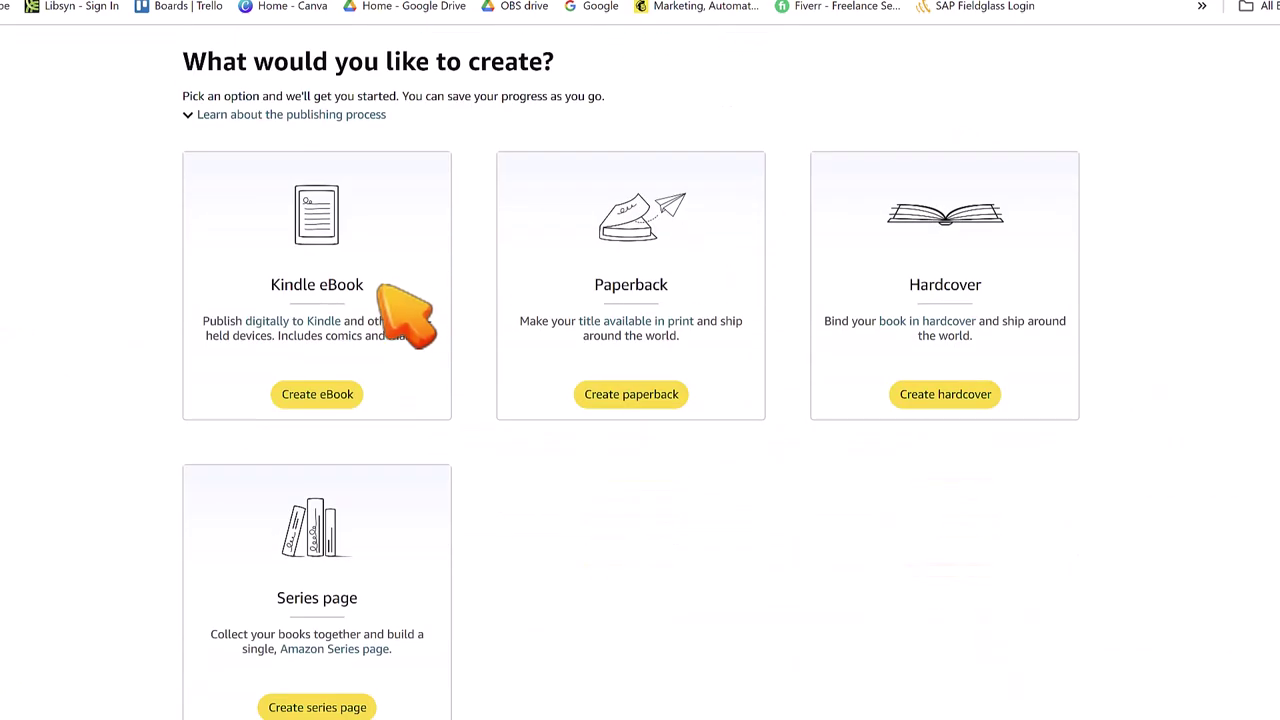
scroll(310, 298, "down", 3)
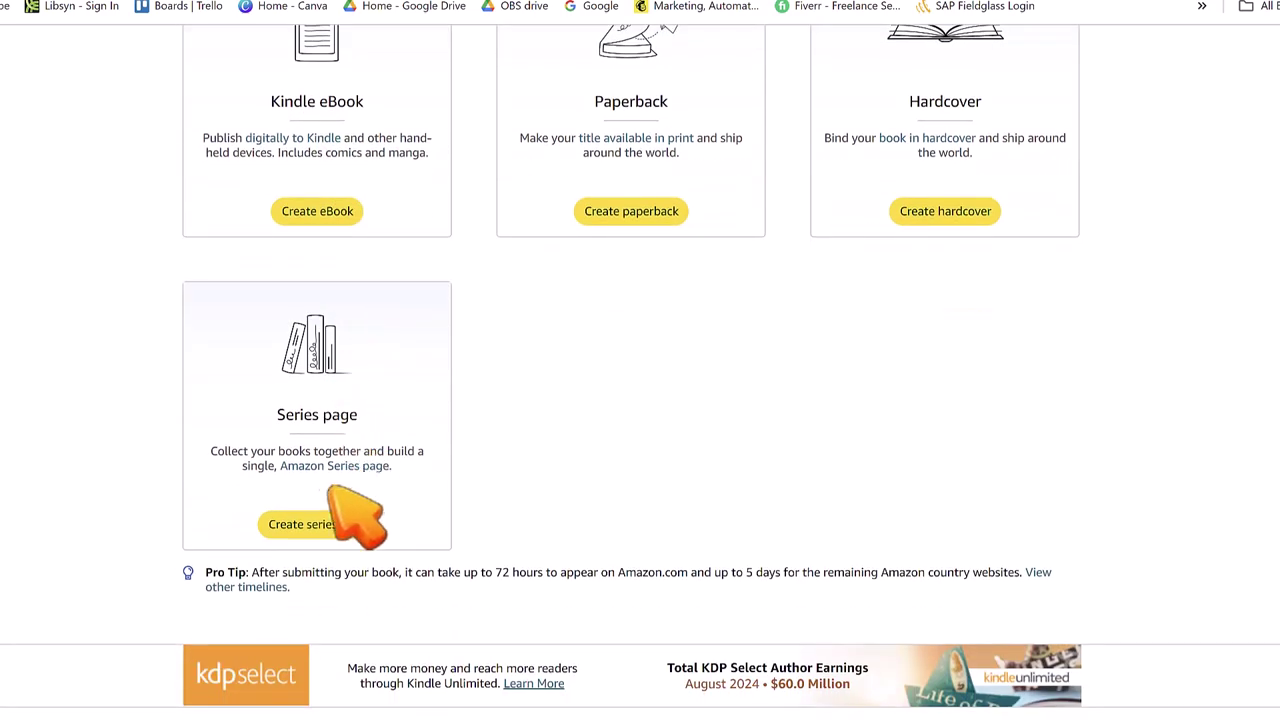
scroll(318, 358, "up", 3)
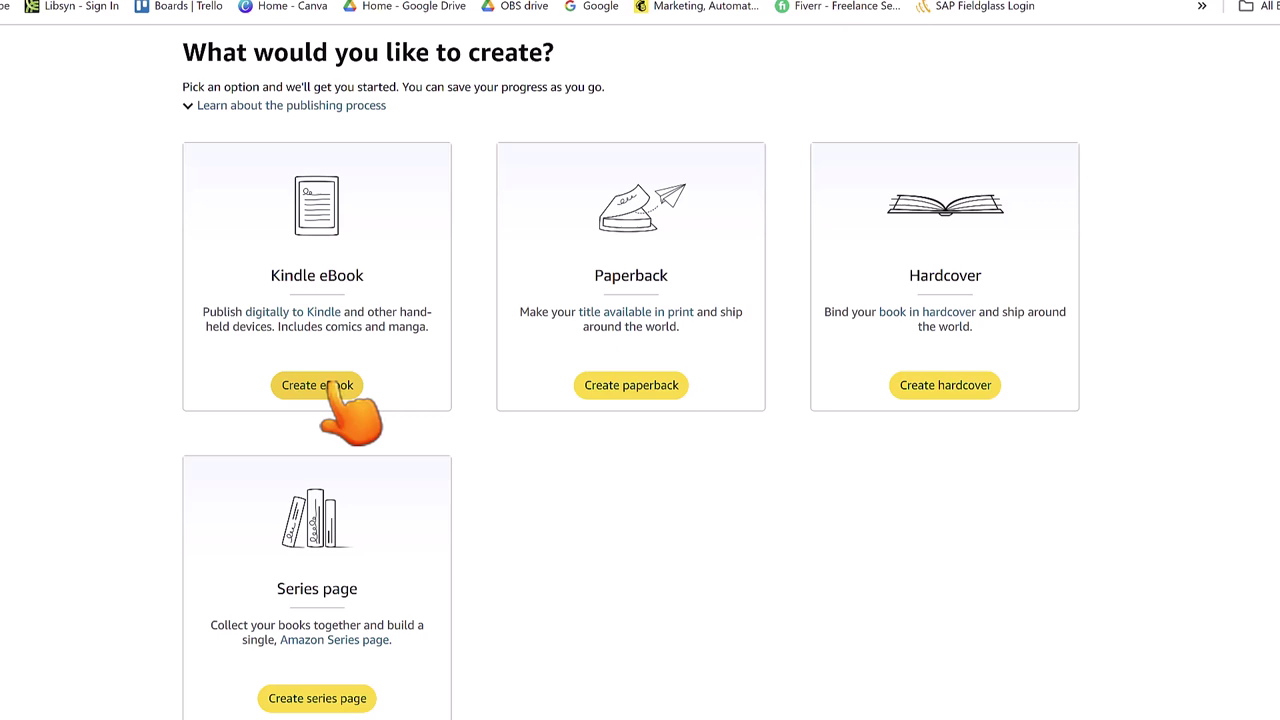
left_click(318, 388)
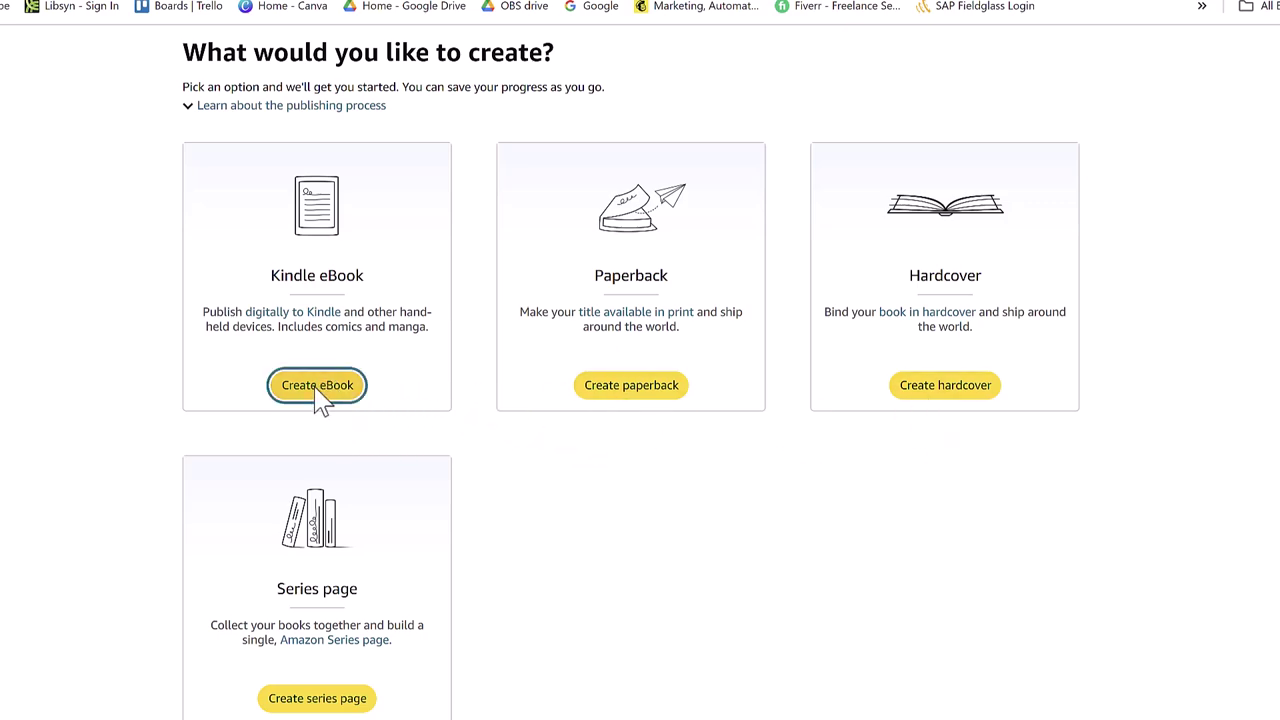
- Review the Kindle eBook details form through categories, keywords and pre-order, and try to save it and continue
scroll(443, 300, "down", 3)
scroll(490, 465, "down", 10)
scroll(775, 520, "down", 8)
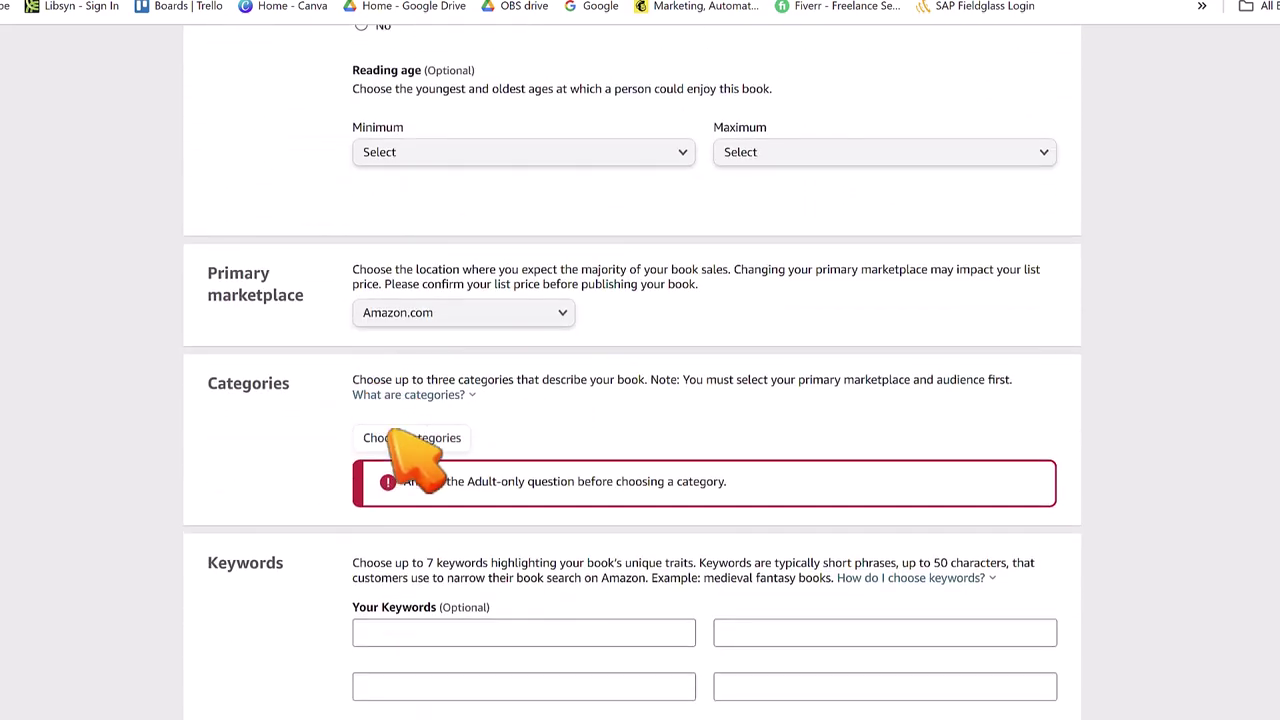
scroll(400, 470, "down", 4)
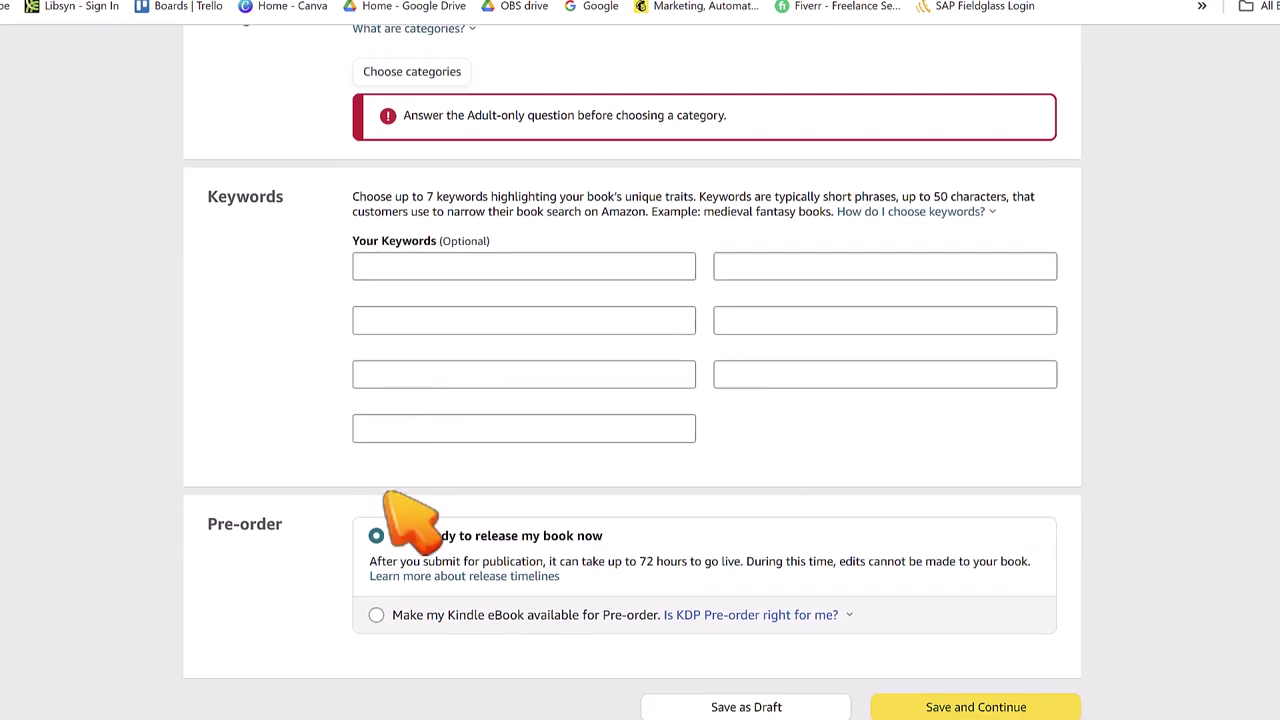
scroll(420, 495, "down", 1)
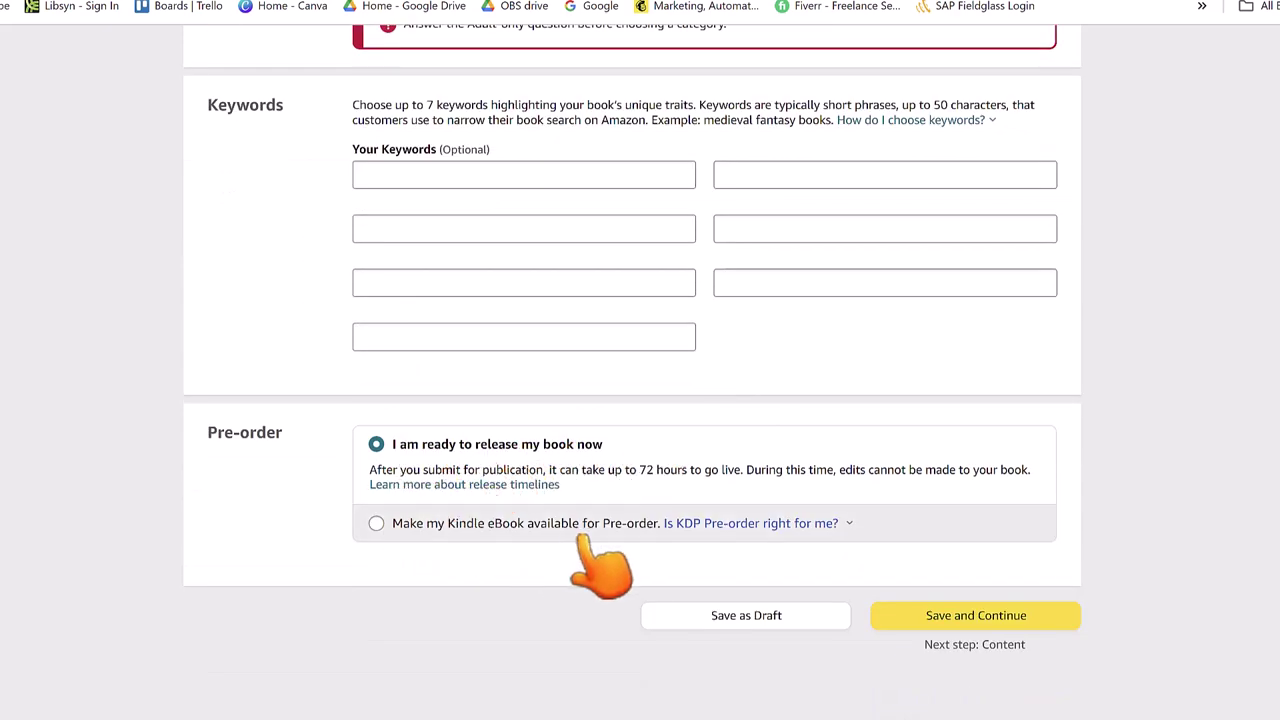
left_click(990, 618)
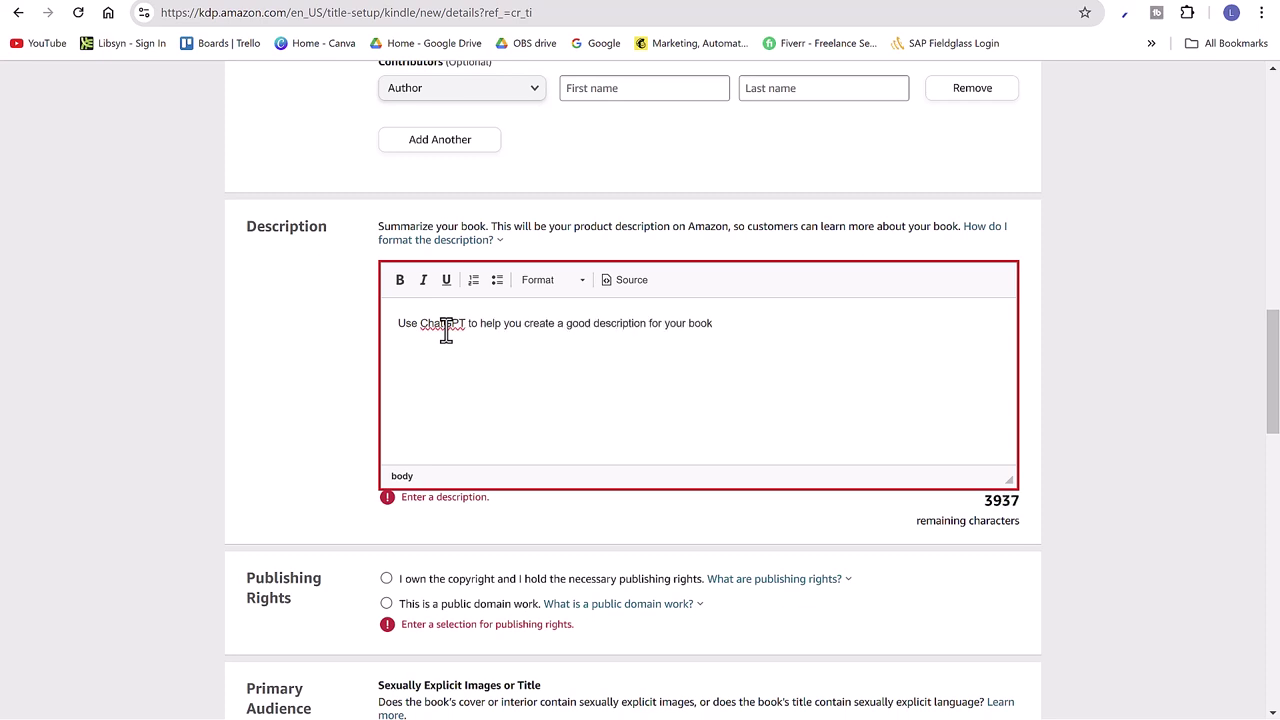
- Declare ownership of the copyright and the necessary publishing rights for the book
scroll(508, 373, "down", 2)
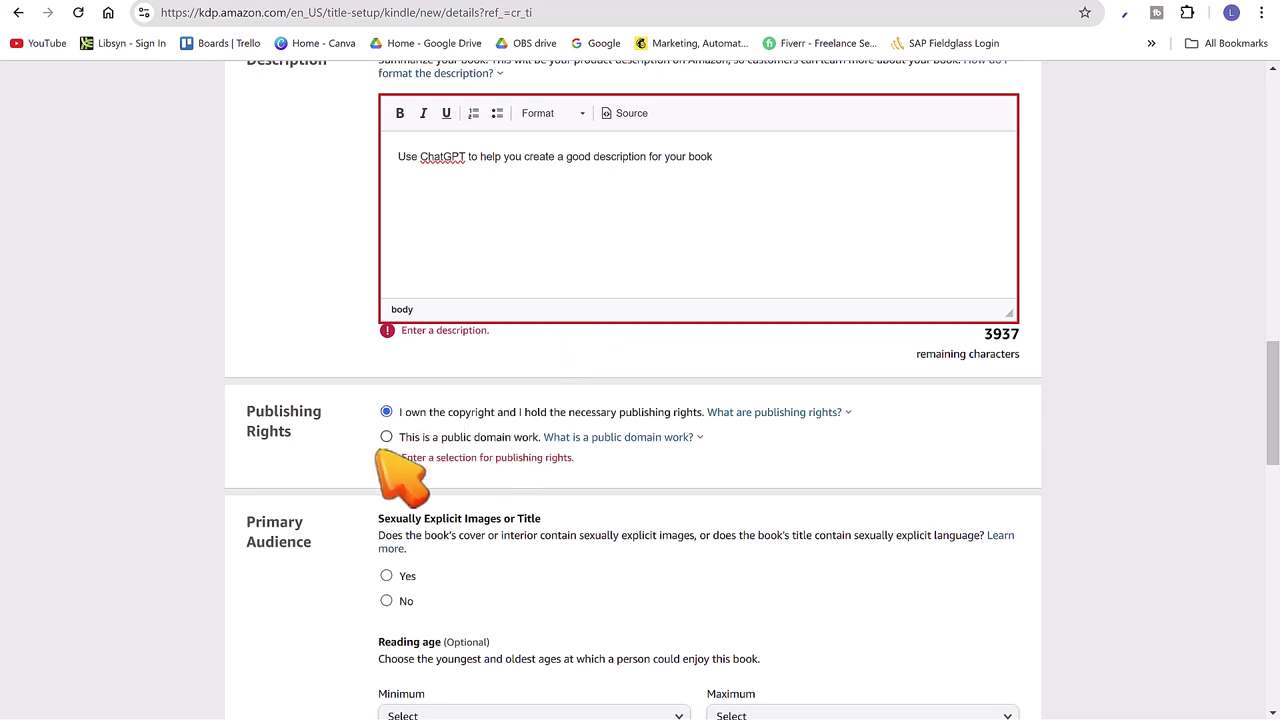
scroll(591, 463, "down", 3)
scroll(430, 320, "down", 2)
scroll(560, 330, "down", 2)
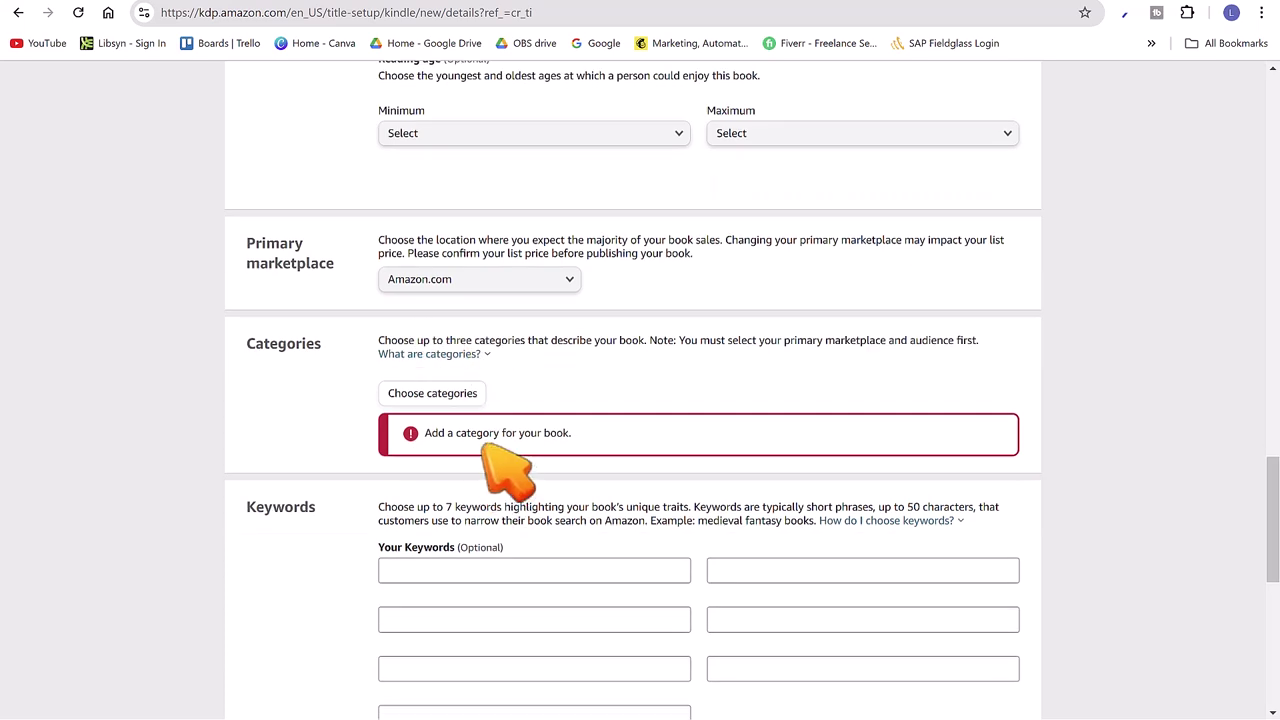
- Place the book in Kindle Books > Business & Money > General and enter "use chat GPT to come up with keywords" as the first keyword
left_click(432, 393)
left_click(500, 365)
left_click(350, 417)
left_click(613, 396)
scroll(443, 491, "down", 3)
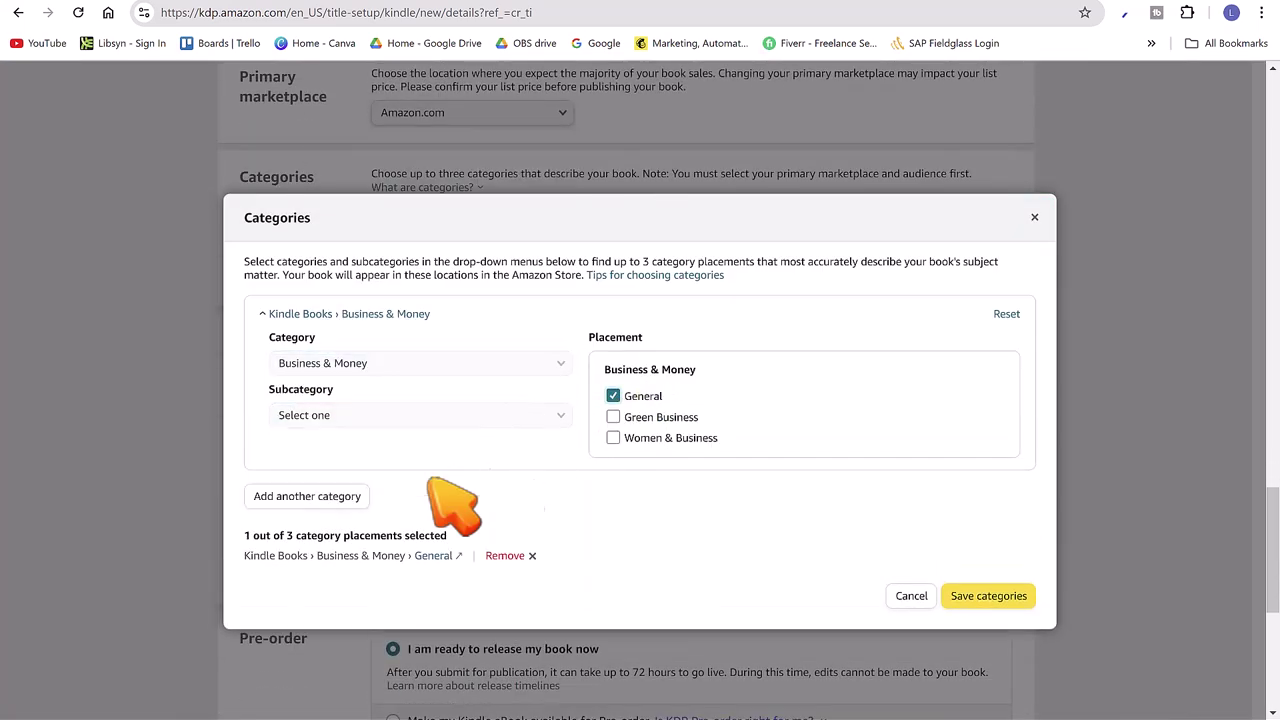
left_click(968, 597)
scroll(571, 386, "down", 3)
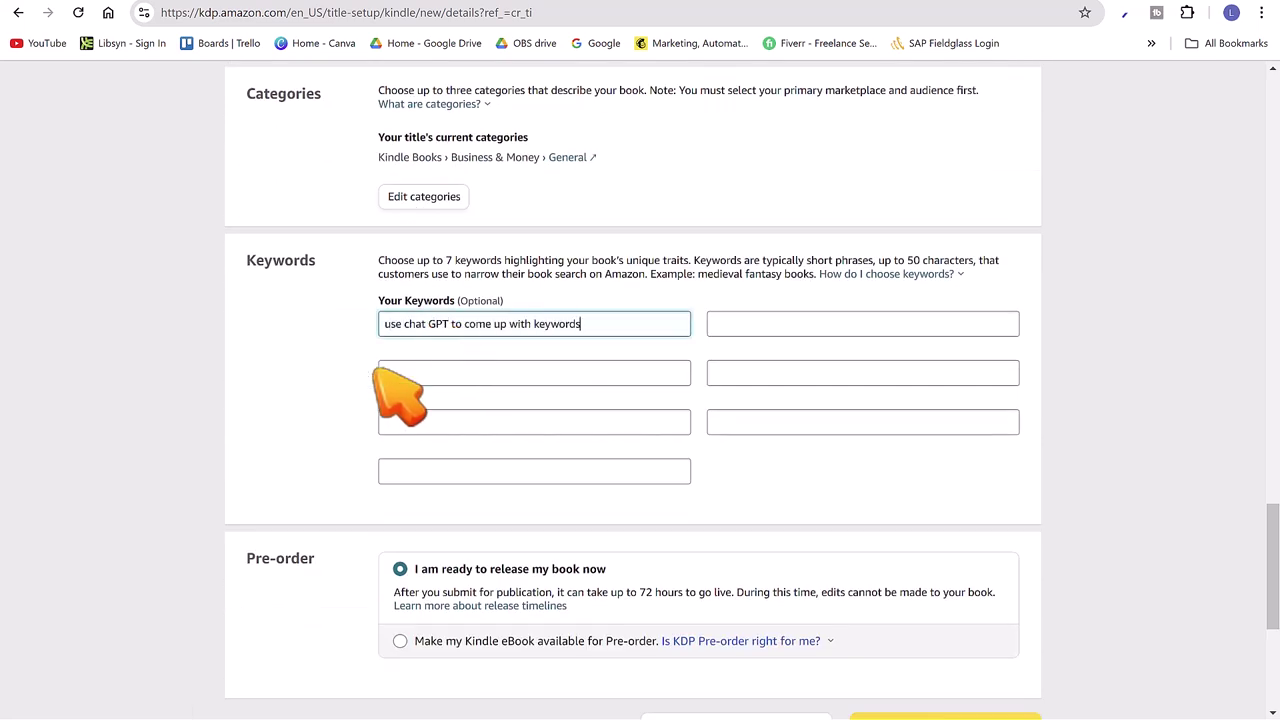
- Check the pre-order release date option, set the book as ready to release now and continue to the eBook content
scroll(432, 324, "down", 3)
left_click(400, 391)
left_click(493, 433)
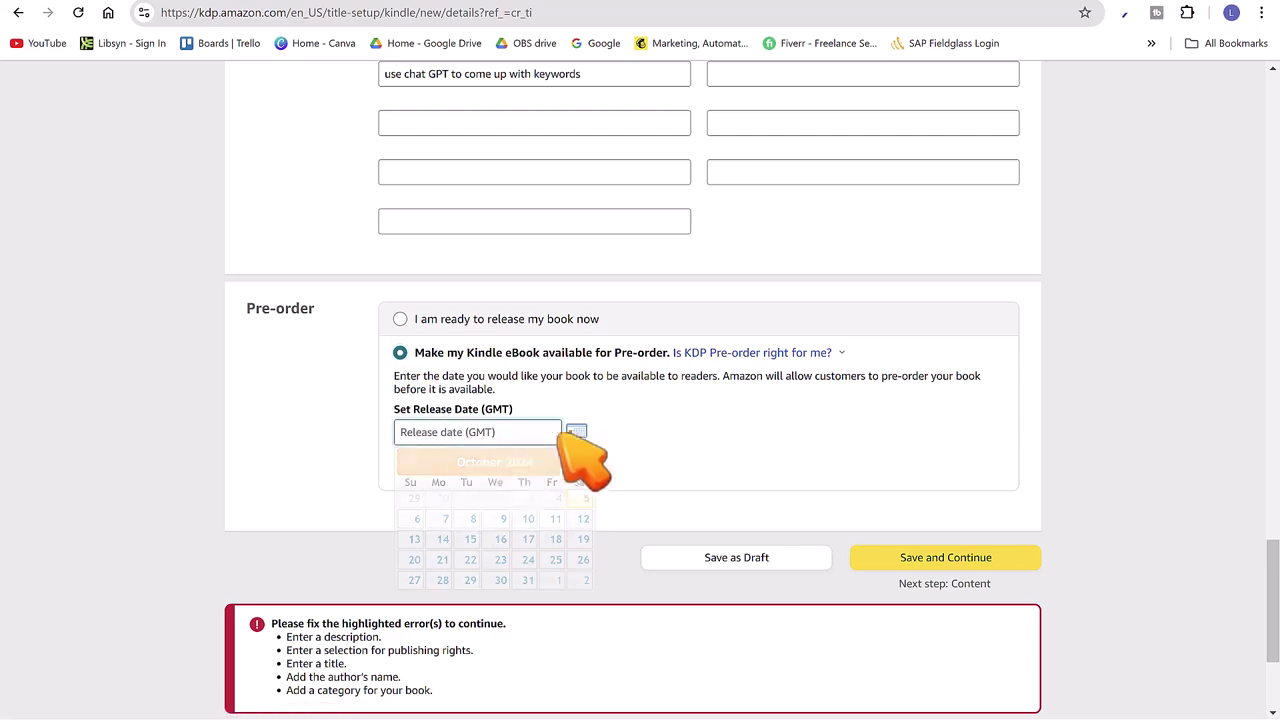
left_click(400, 319)
left_click(943, 480)
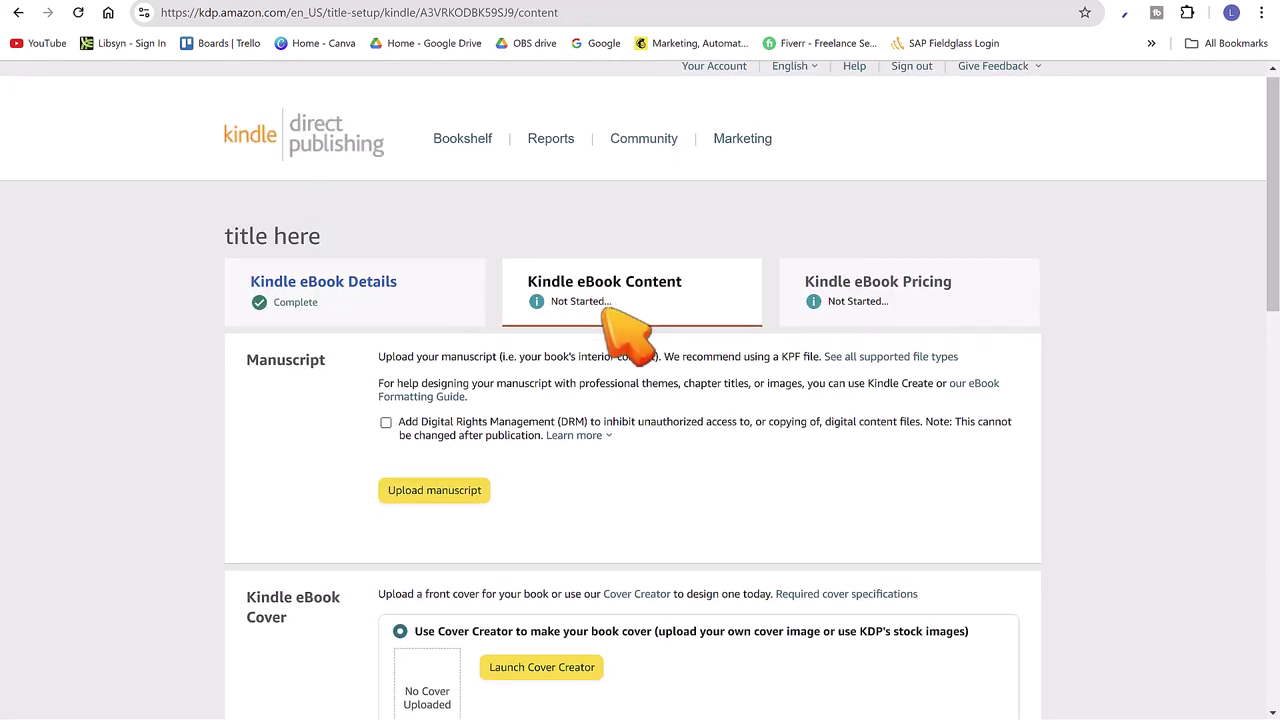
- Enable Digital Rights Management and upload the "Online Profits Made Simple" KPF manuscript from the Downloads folder
scroll(480, 300, "down", 2)
left_click(385, 262)
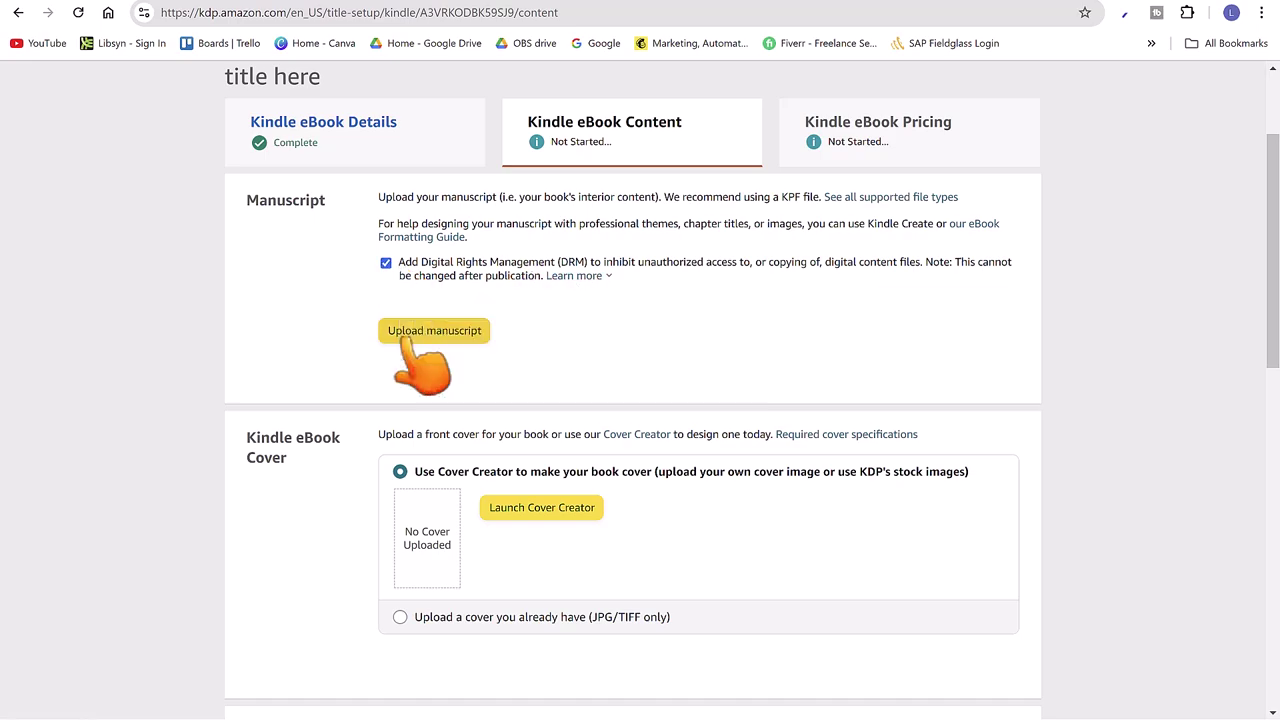
left_click(434, 330)
left_click(104, 172)
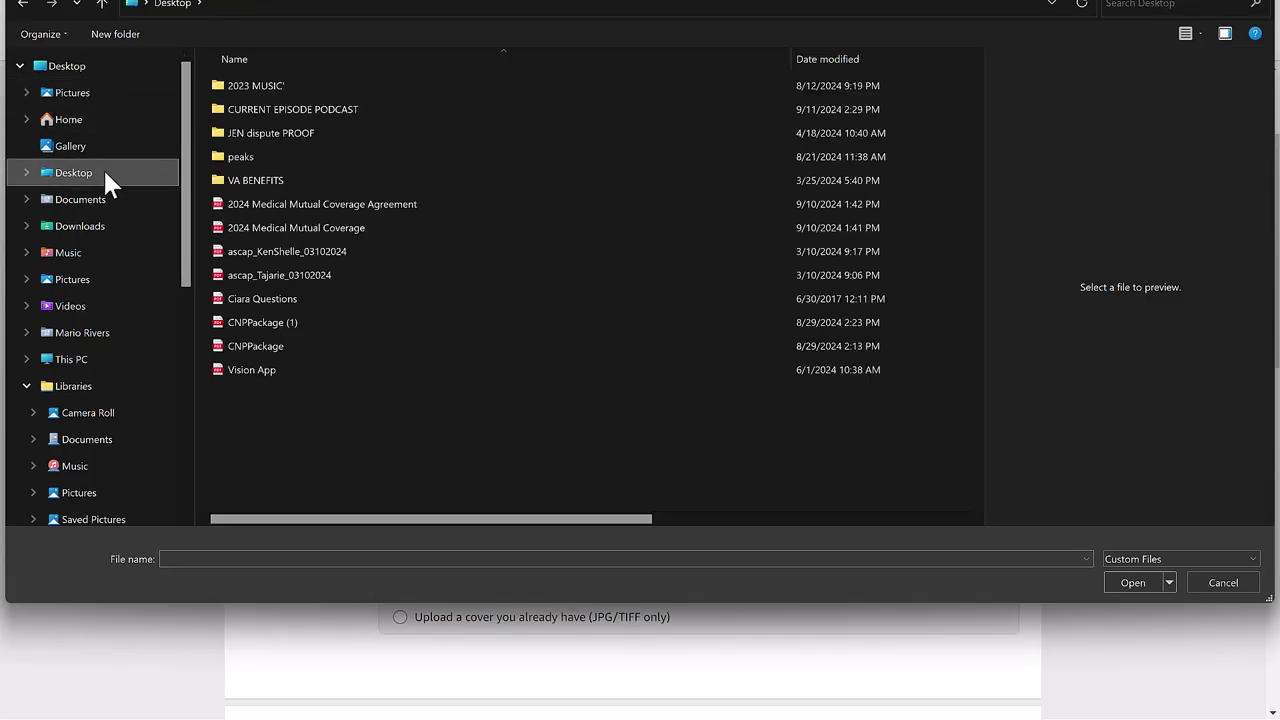
left_click(62, 232)
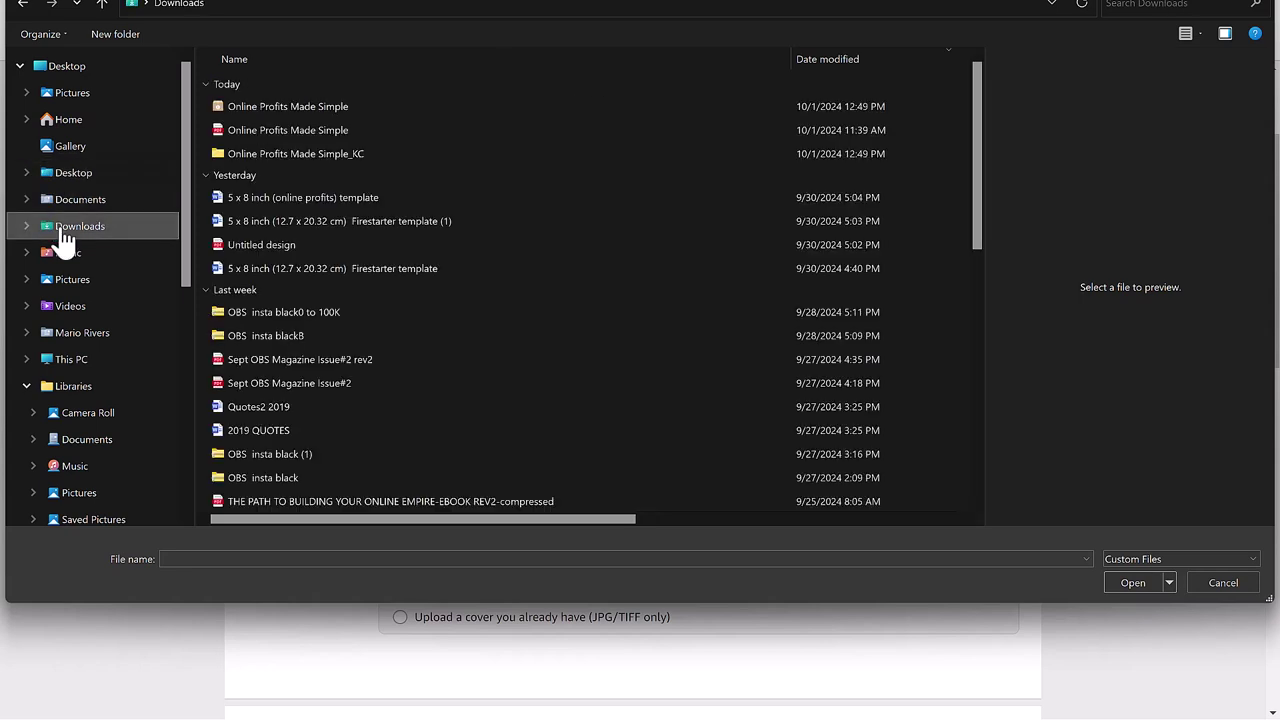
left_click(286, 106)
left_click(1133, 582)
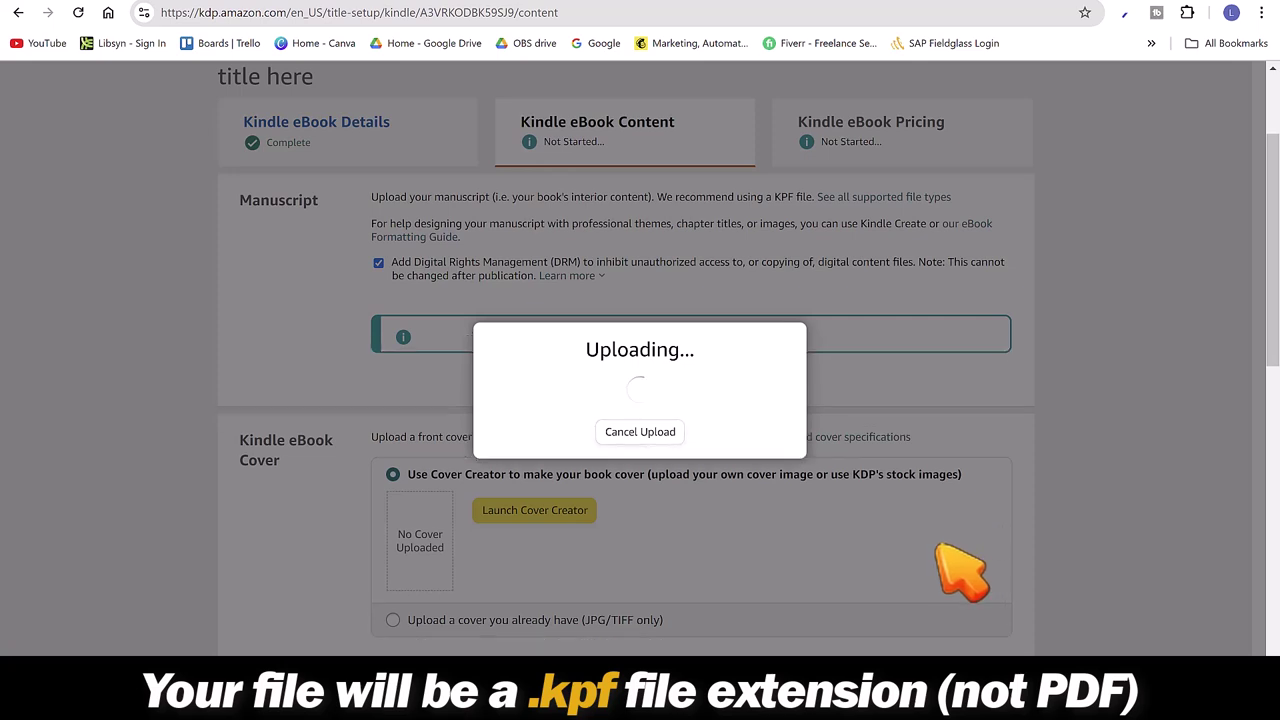
- Switch to Canva, open the 5 x 8 in "Untitled Design" cover and bring up its download settings
scroll(1000, 400, "down", 3)
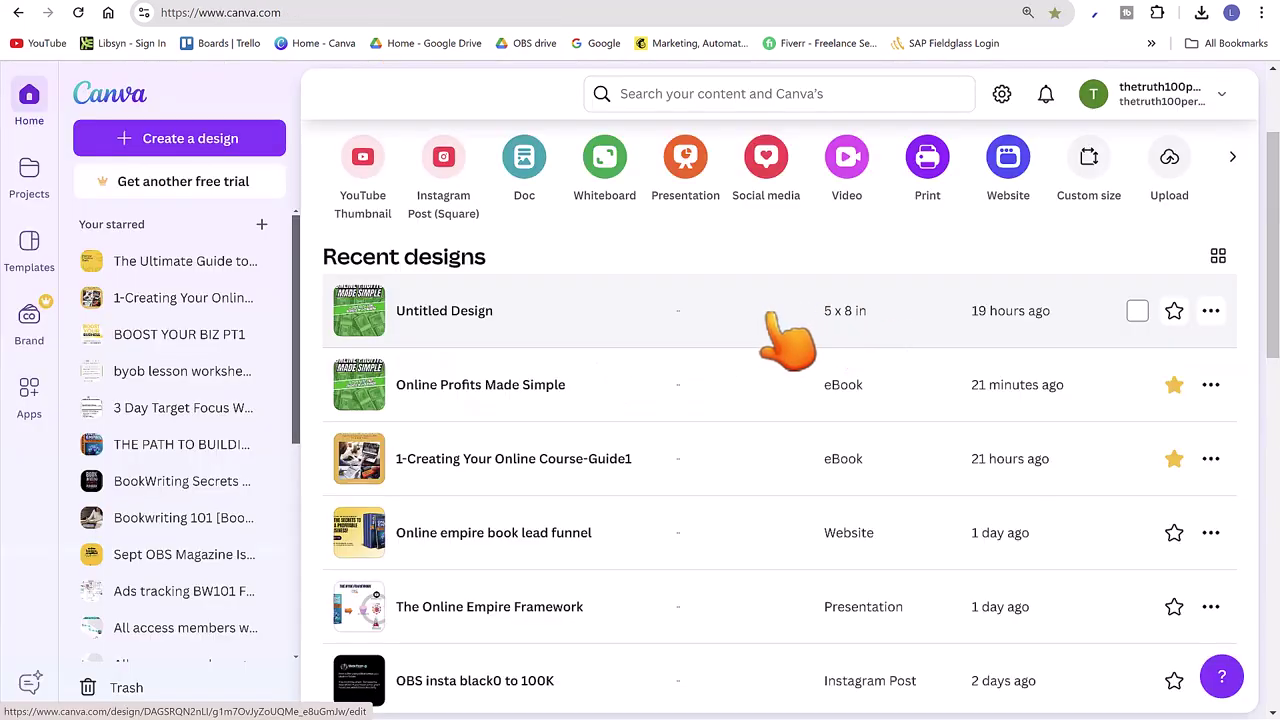
left_click(400, 322)
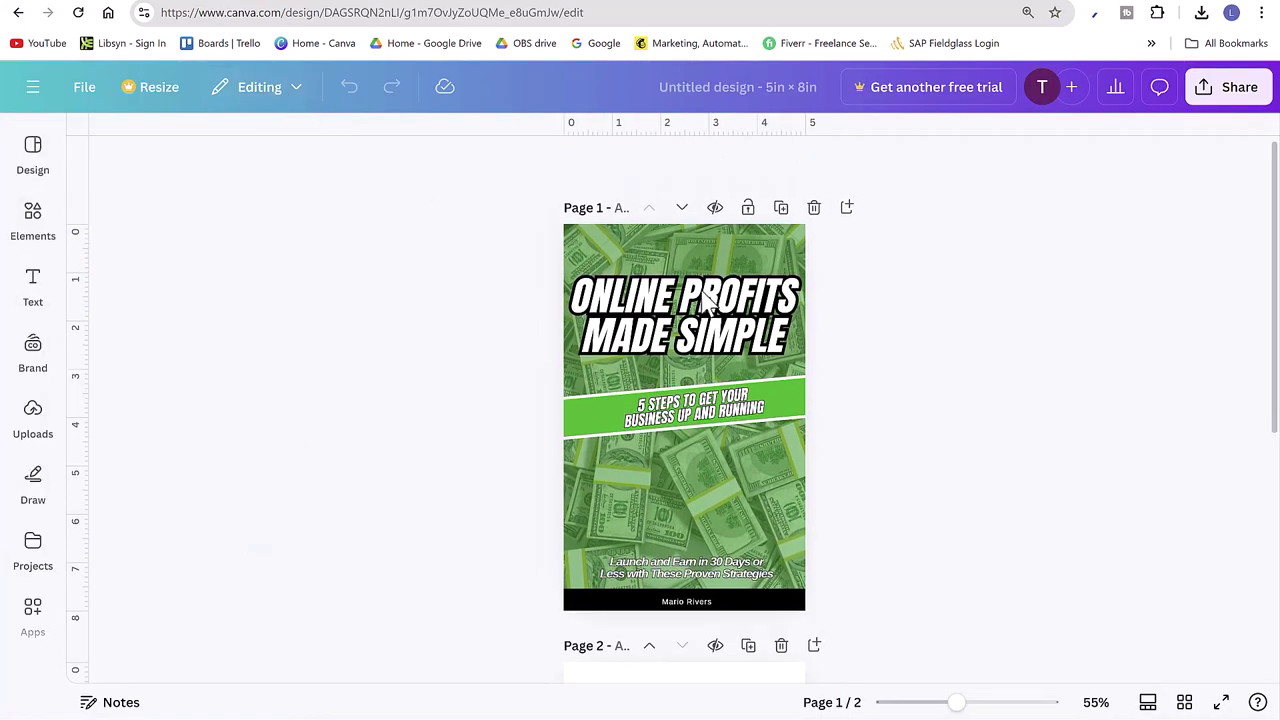
left_click(1213, 92)
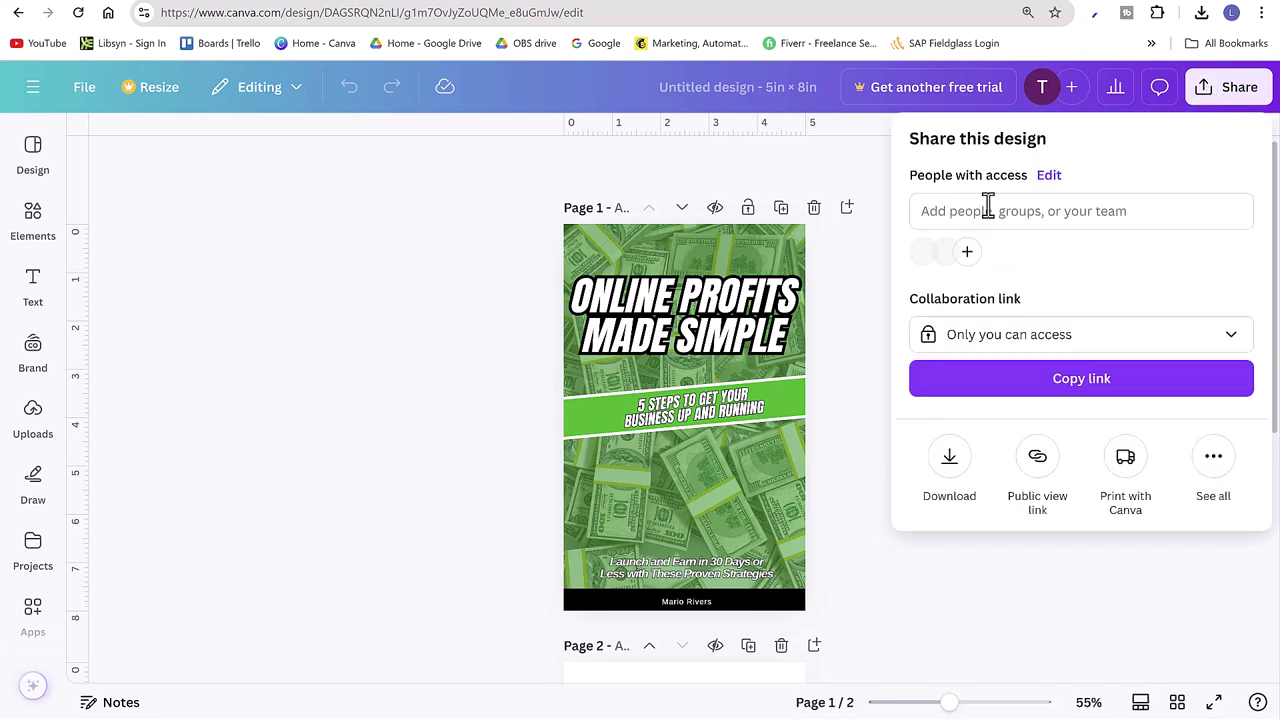
left_click(947, 472)
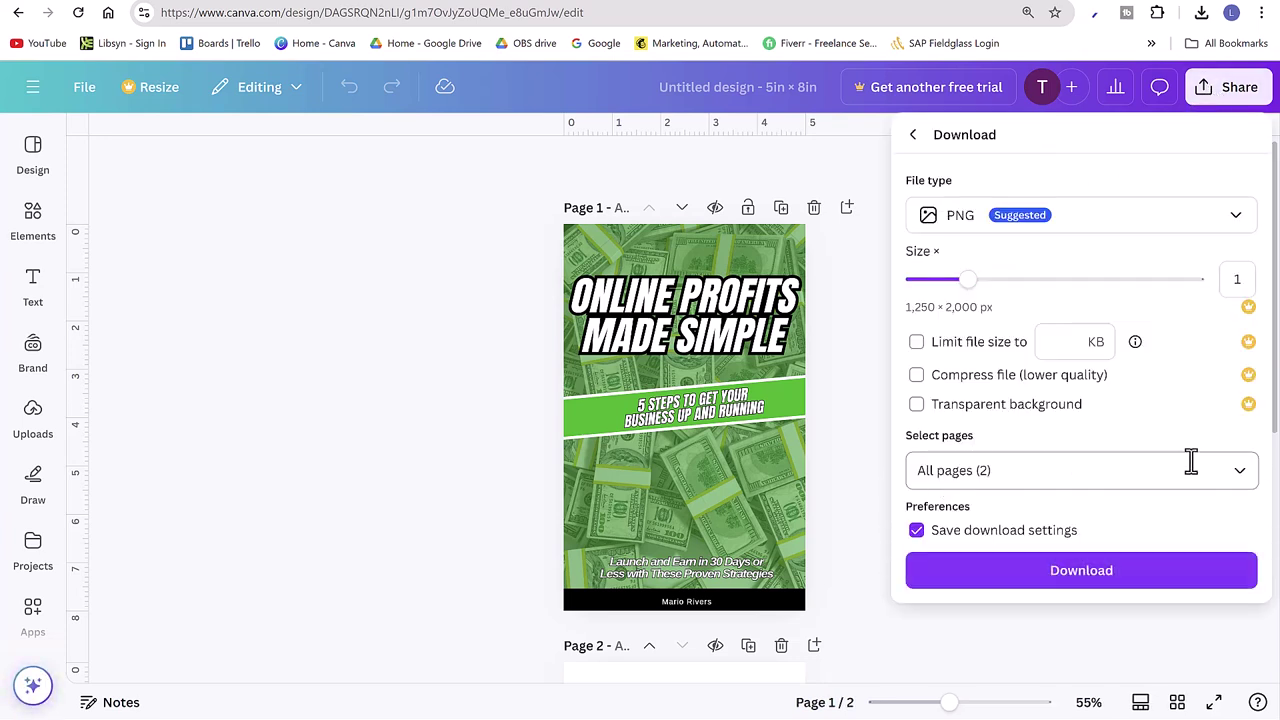
- Download only page 1 of the cover design as a JPG
left_click(1241, 471)
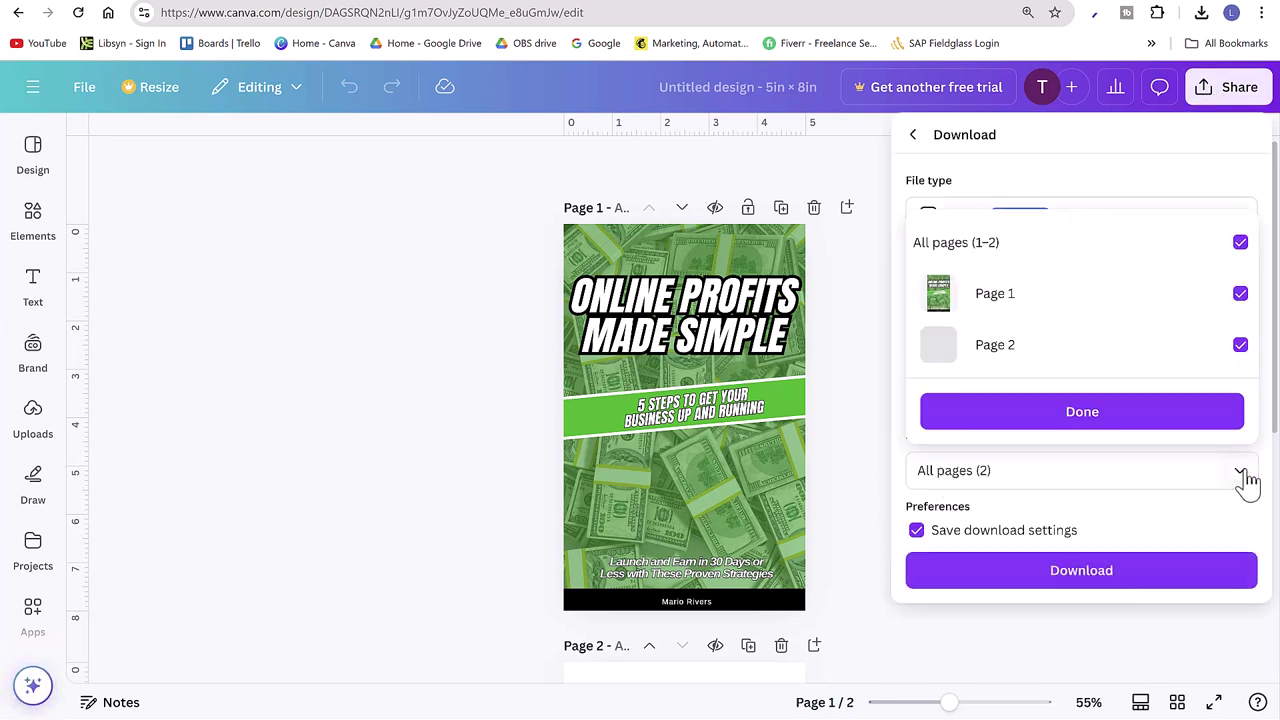
left_click(1240, 243)
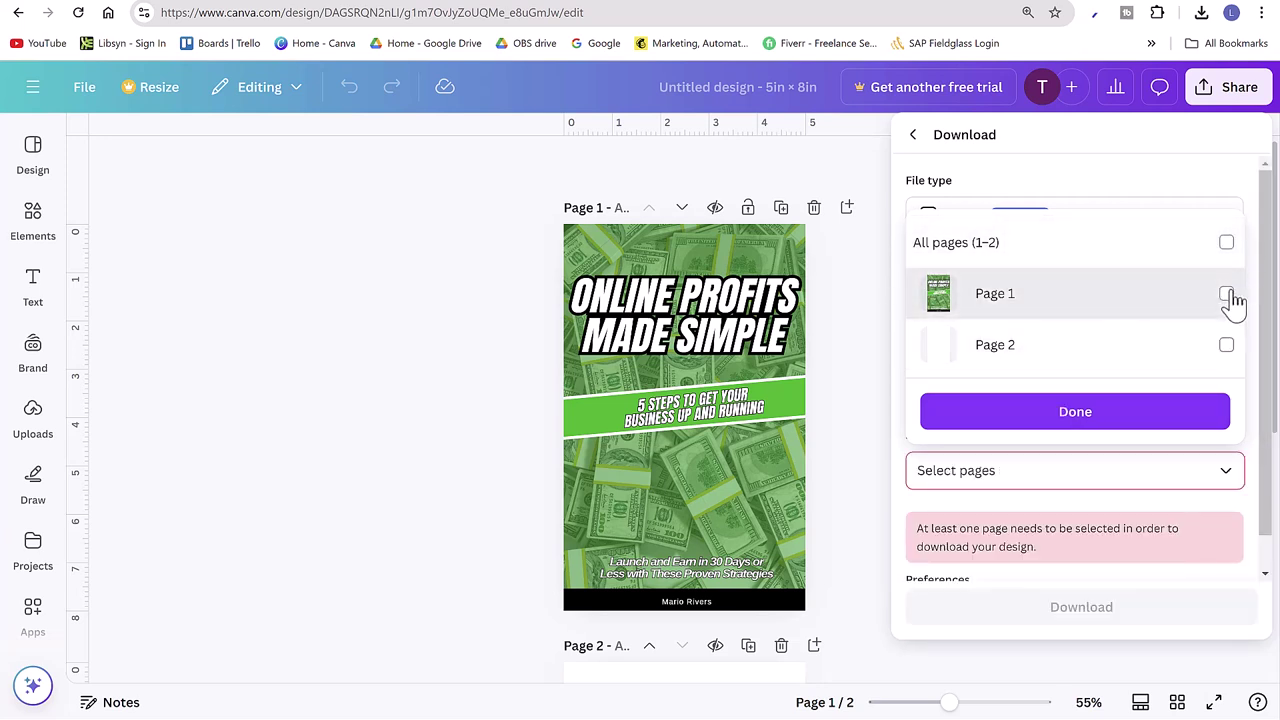
left_click(1227, 294)
left_click(1016, 414)
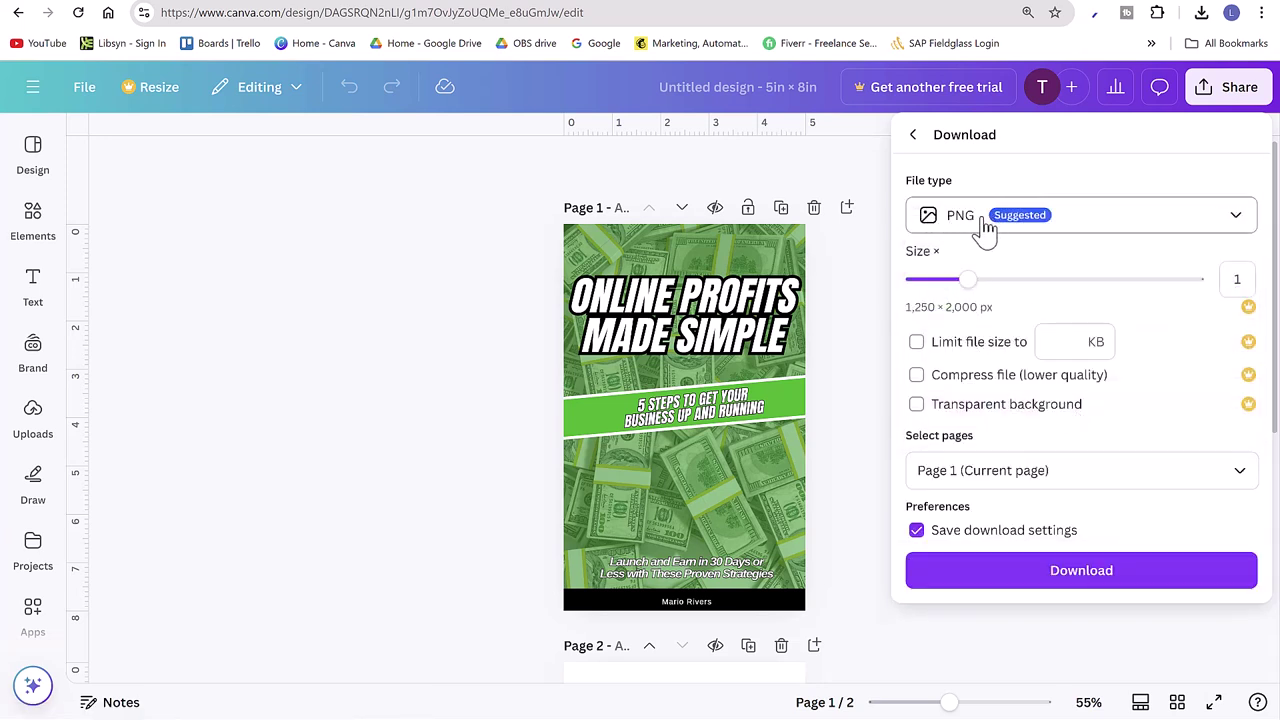
left_click(1126, 226)
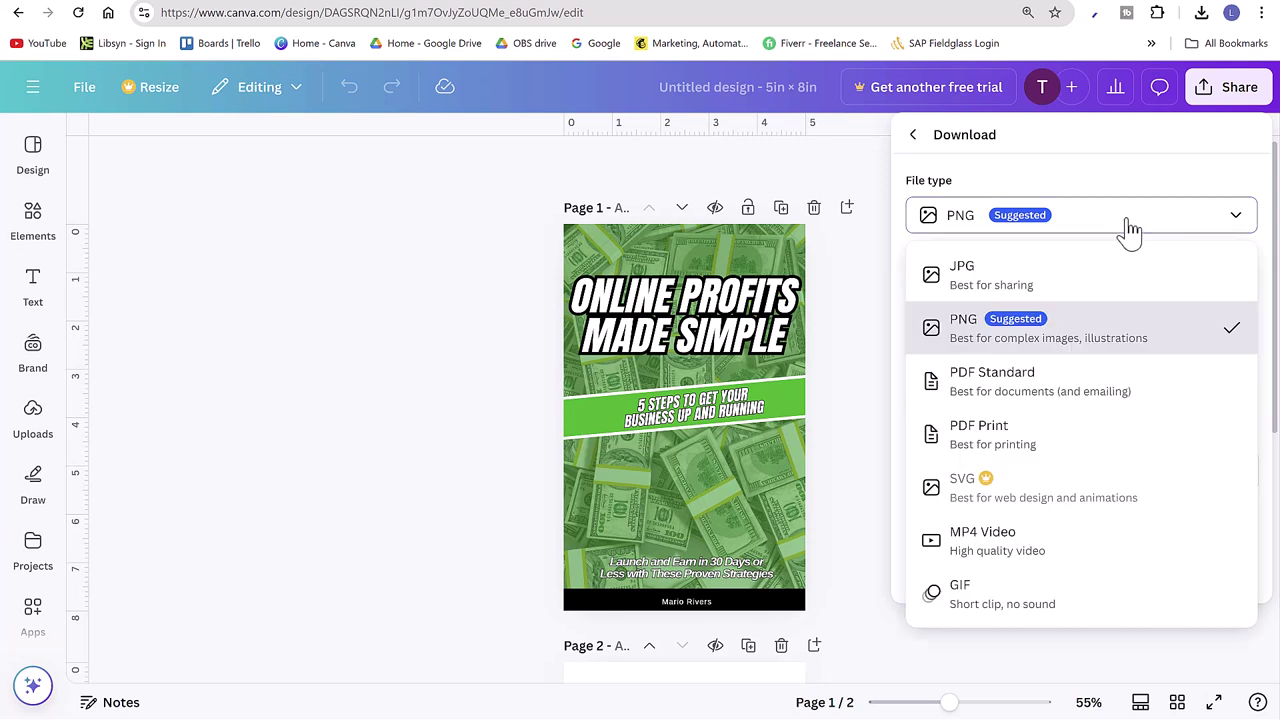
left_click(968, 285)
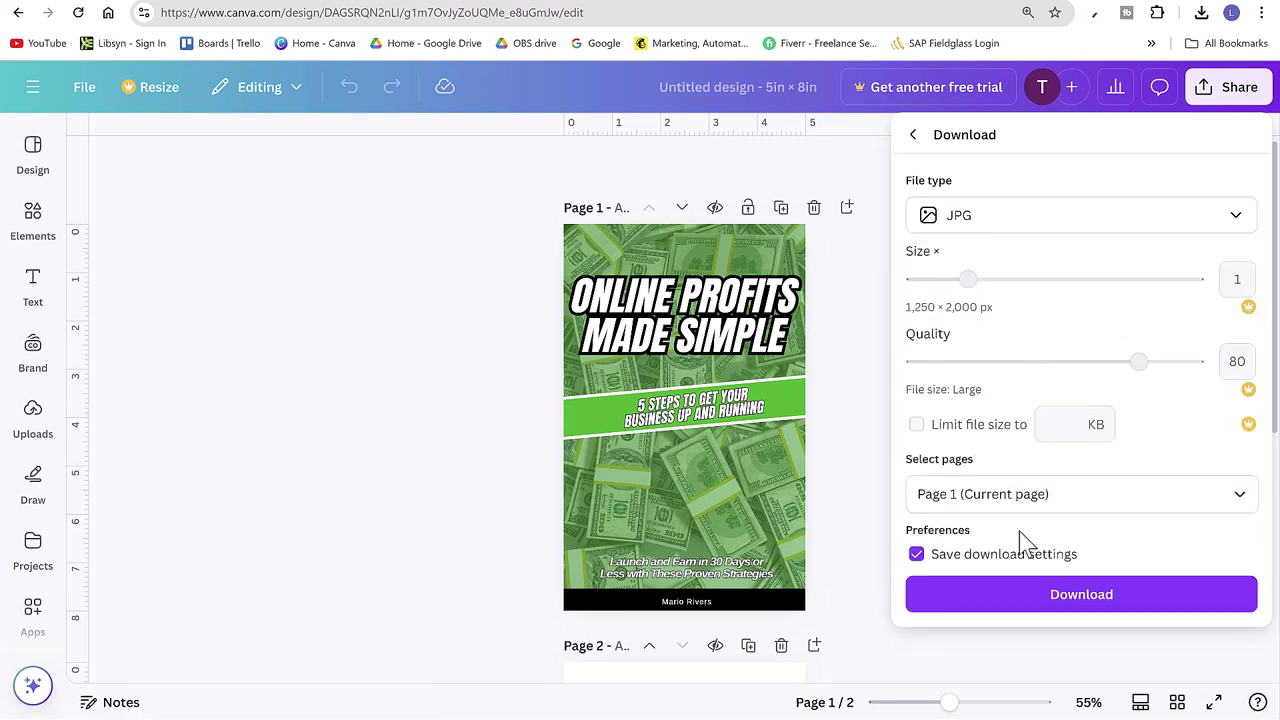
left_click(1059, 600)
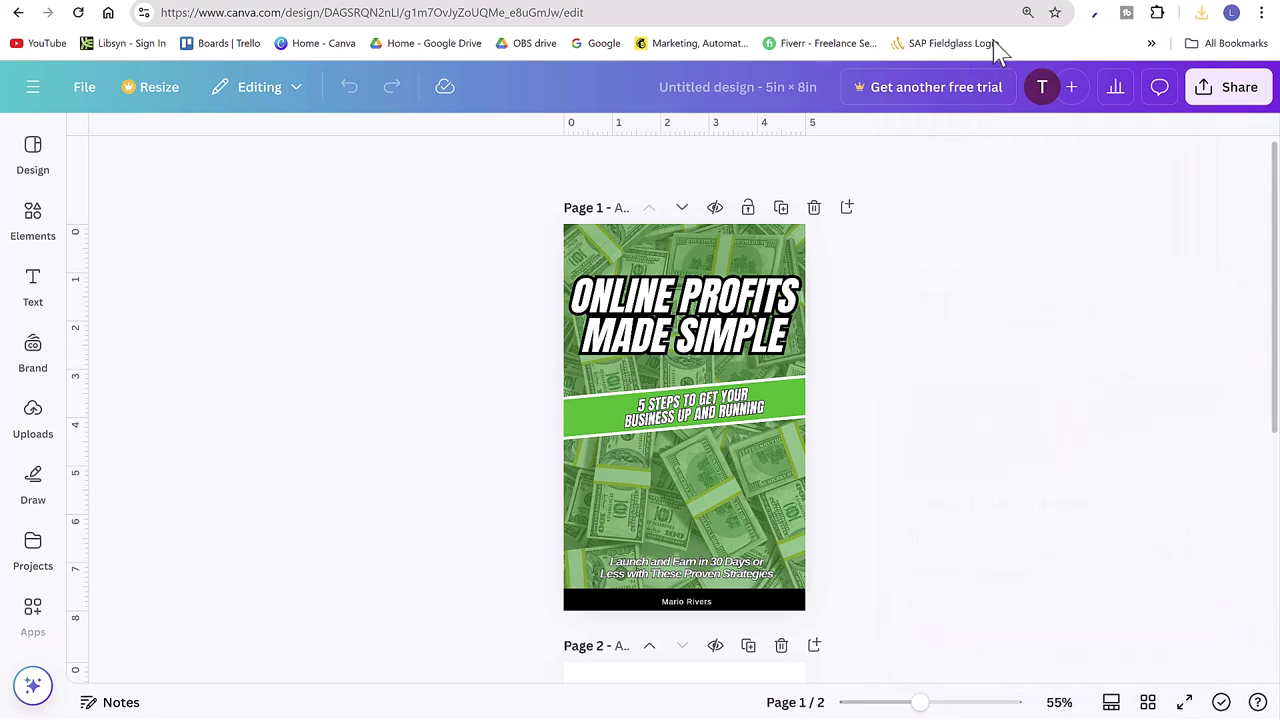
- Return to Kindle Direct Publishing and upload the "Untitled design" image as the existing eBook cover
key("ctrl+Tab")
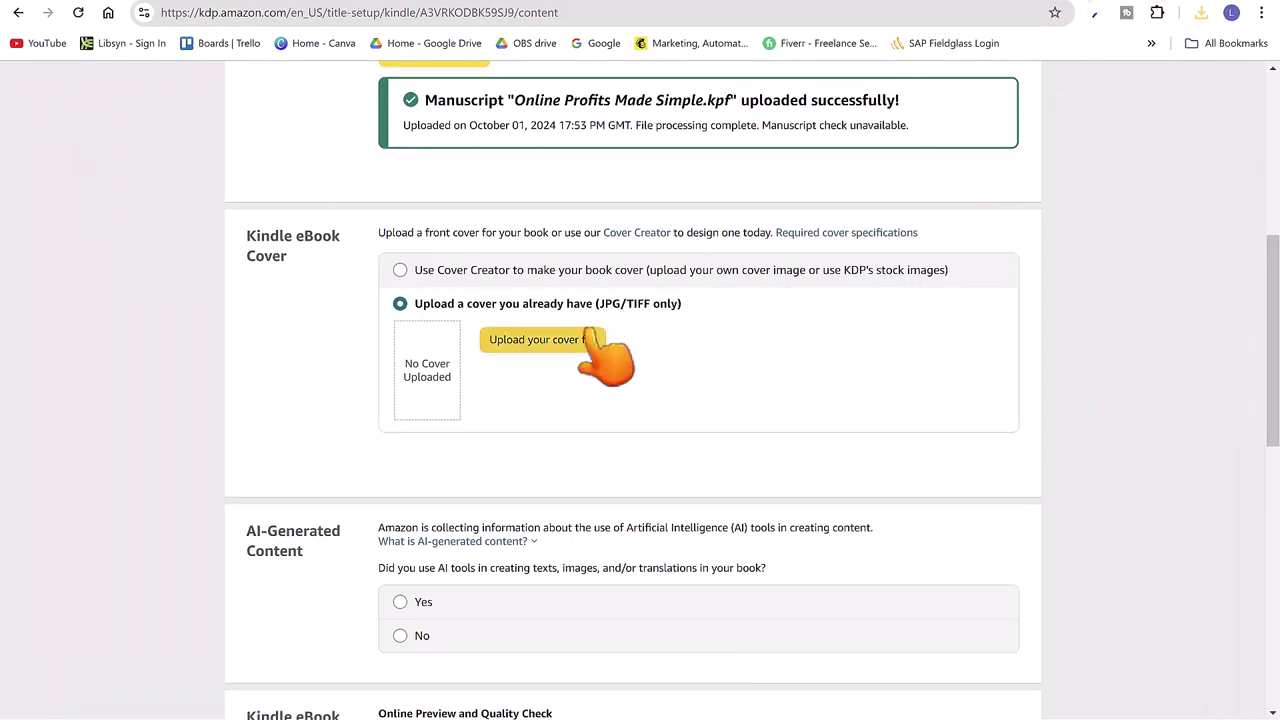
left_click(573, 342)
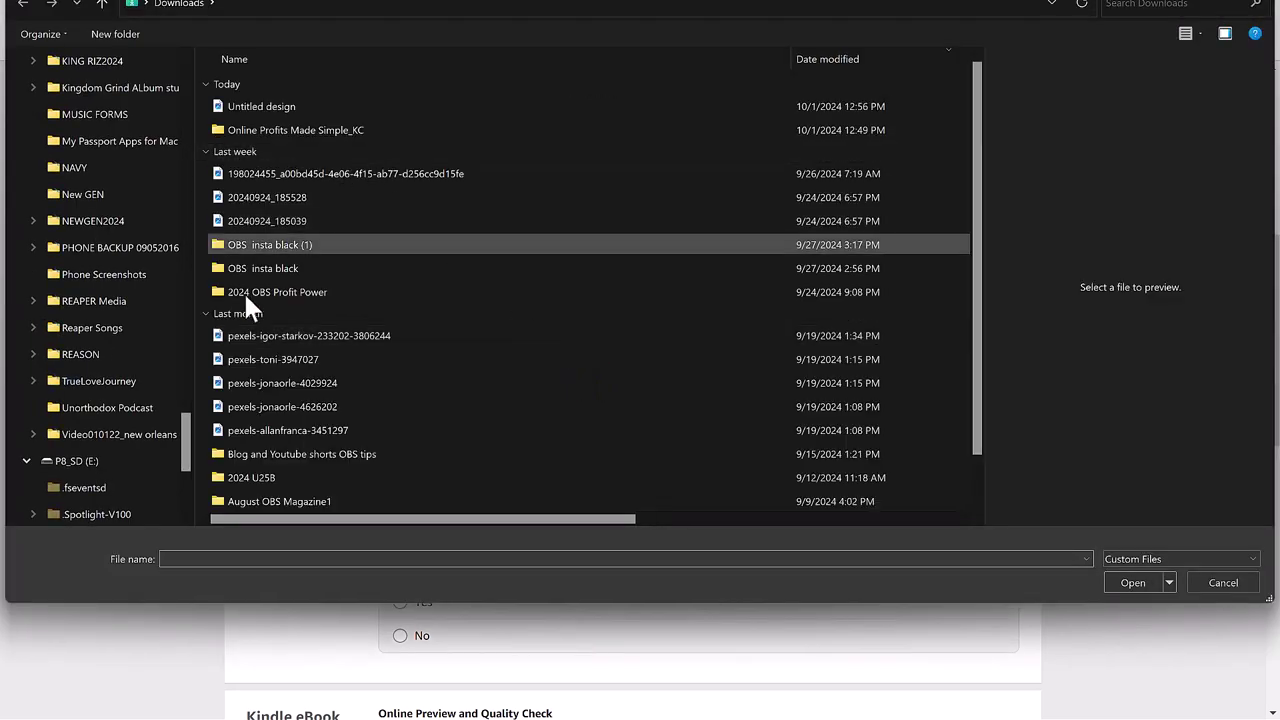
left_click(253, 104)
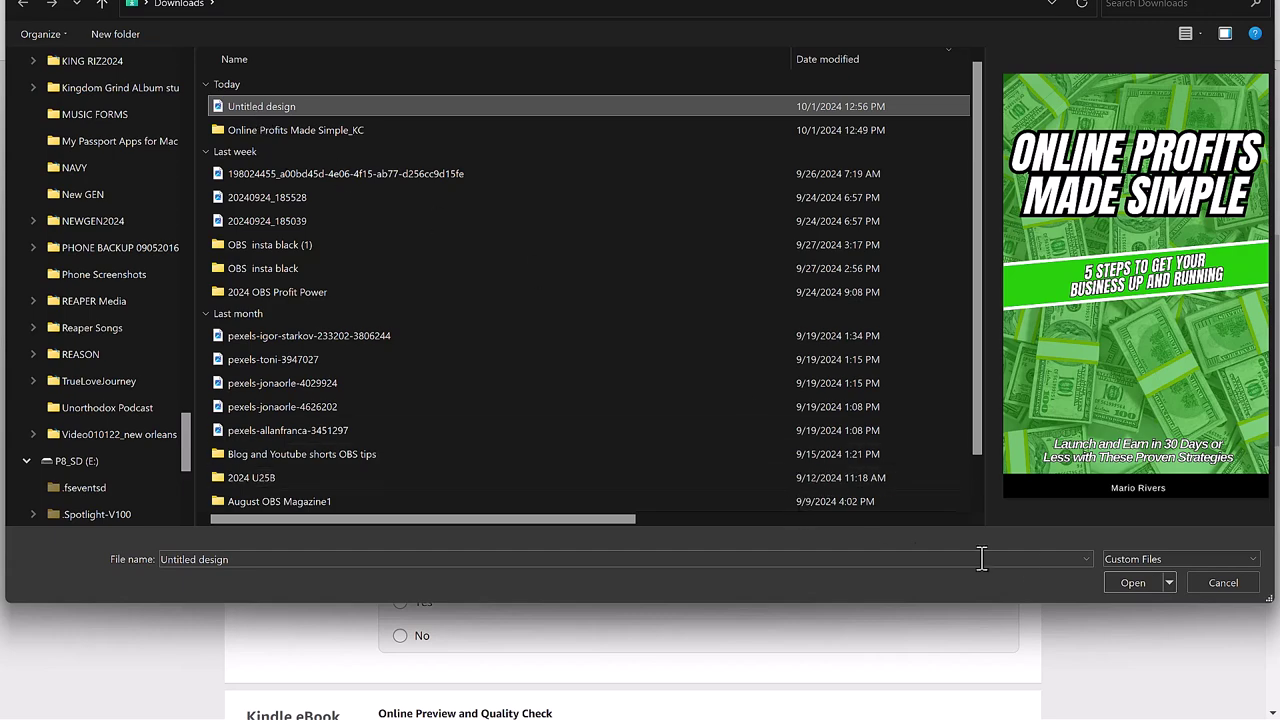
left_click(1133, 582)
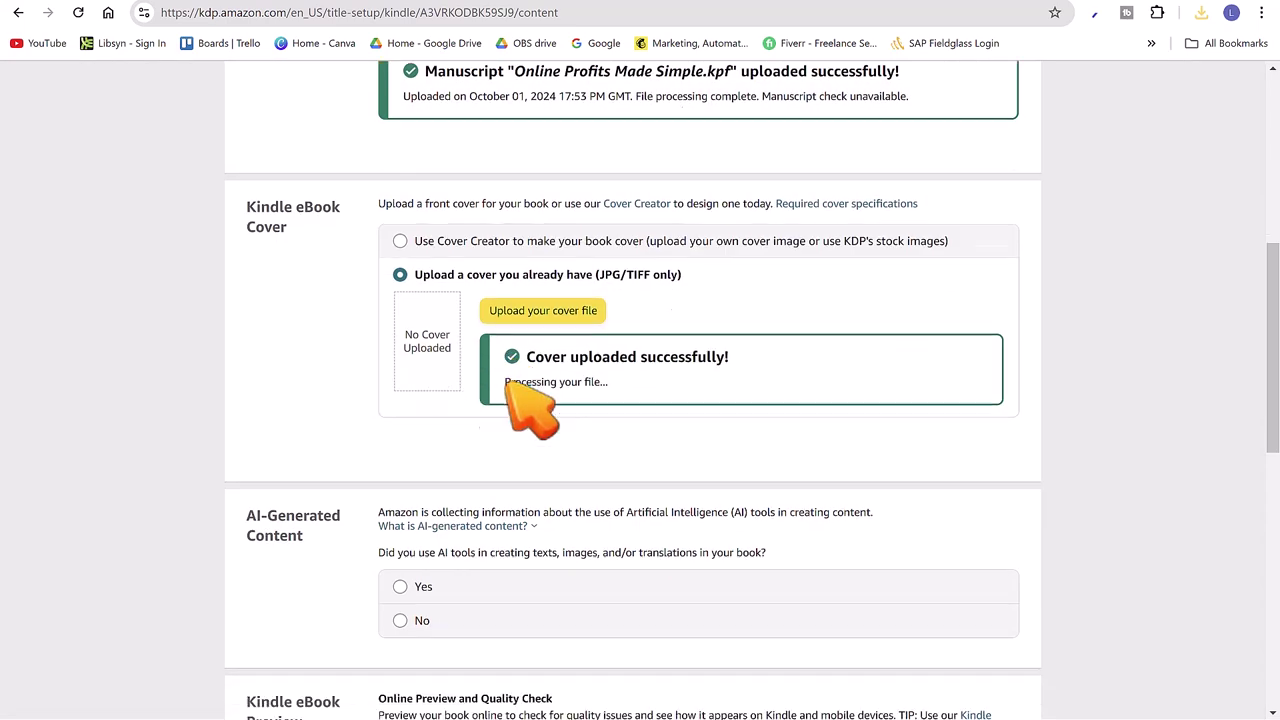
- Declare AI-generated content with one or a few AI-generated images, naming Canva as the tool used
scroll(460, 350, "down", 3)
scroll(560, 345, "down", 1)
left_click(400, 282)
left_click(808, 363)
left_click(650, 381)
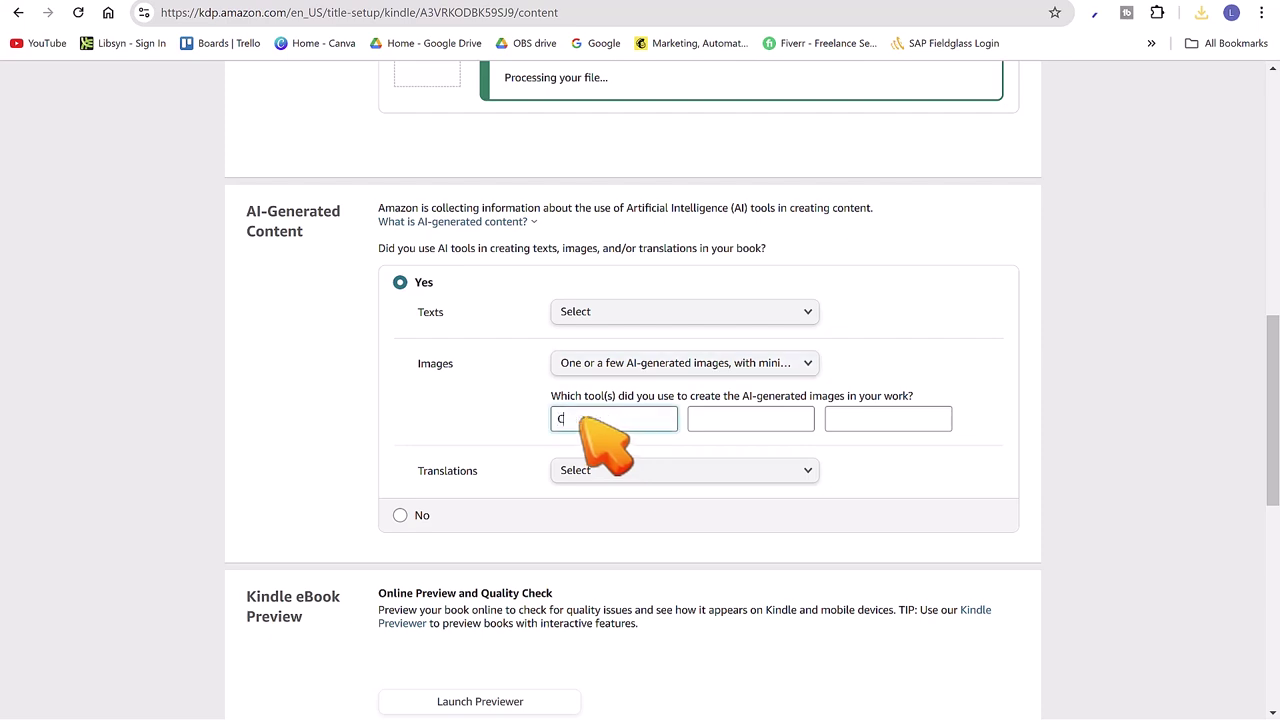
- Try to save the content and continue to pricing, and look back over the manuscript, cover and AI-generated content sections
scroll(600, 400, "down", 7)
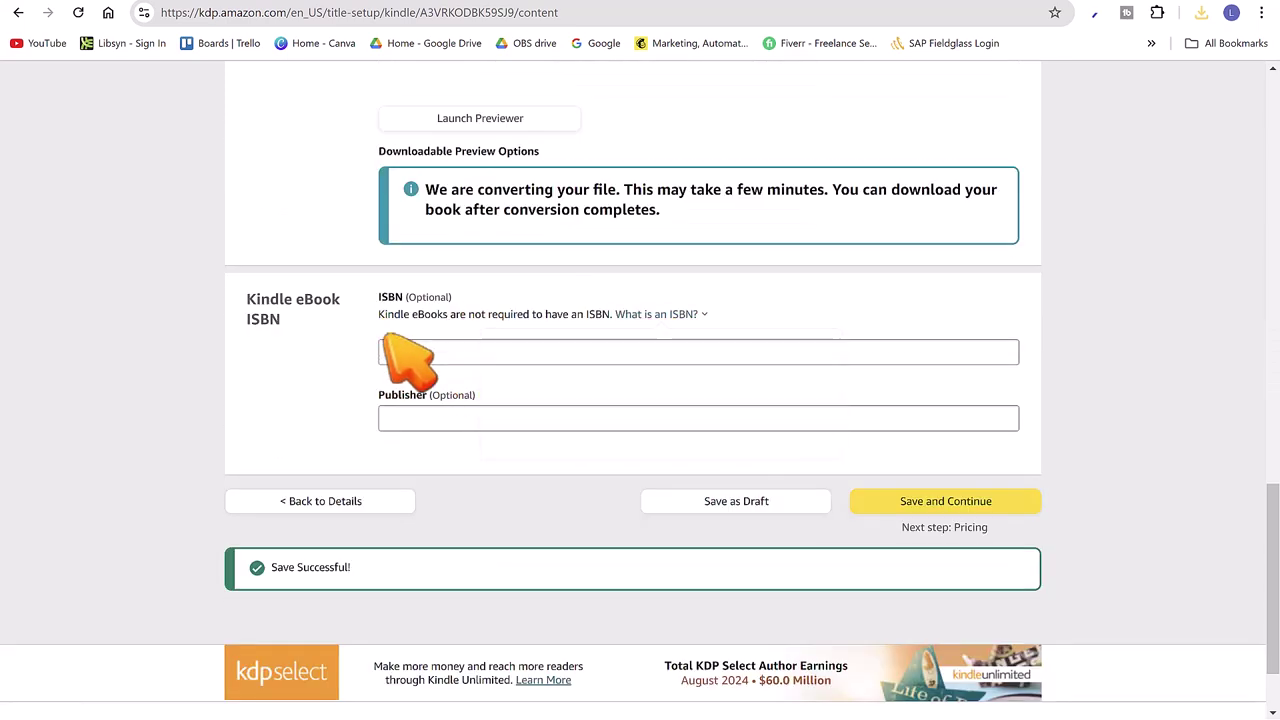
left_click(925, 501)
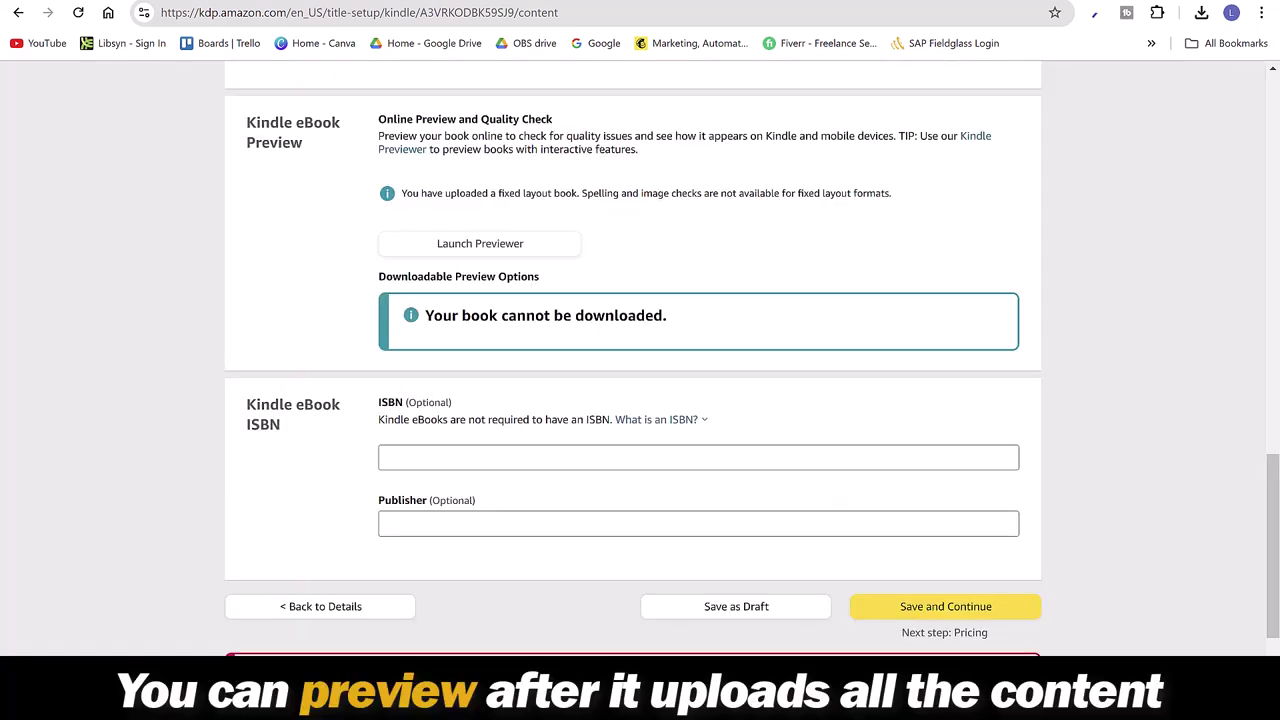
scroll(640, 360, "up", 10)
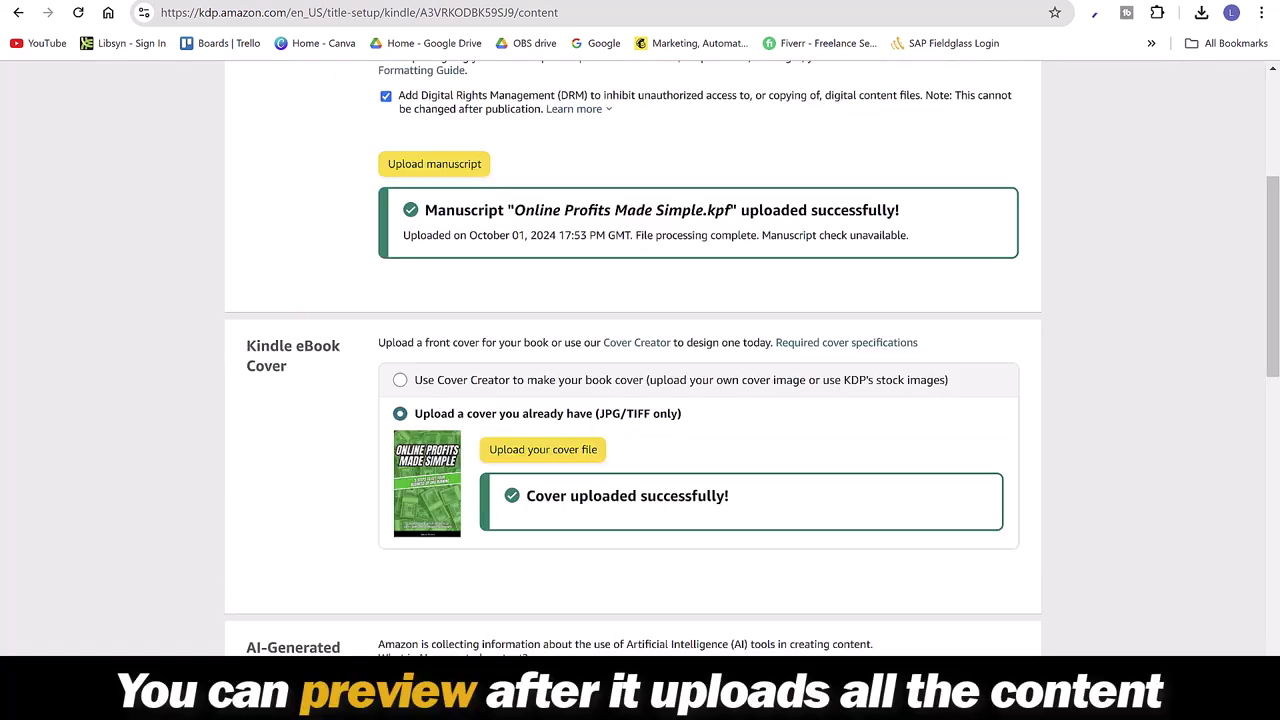
scroll(598, 250, "up", 1)
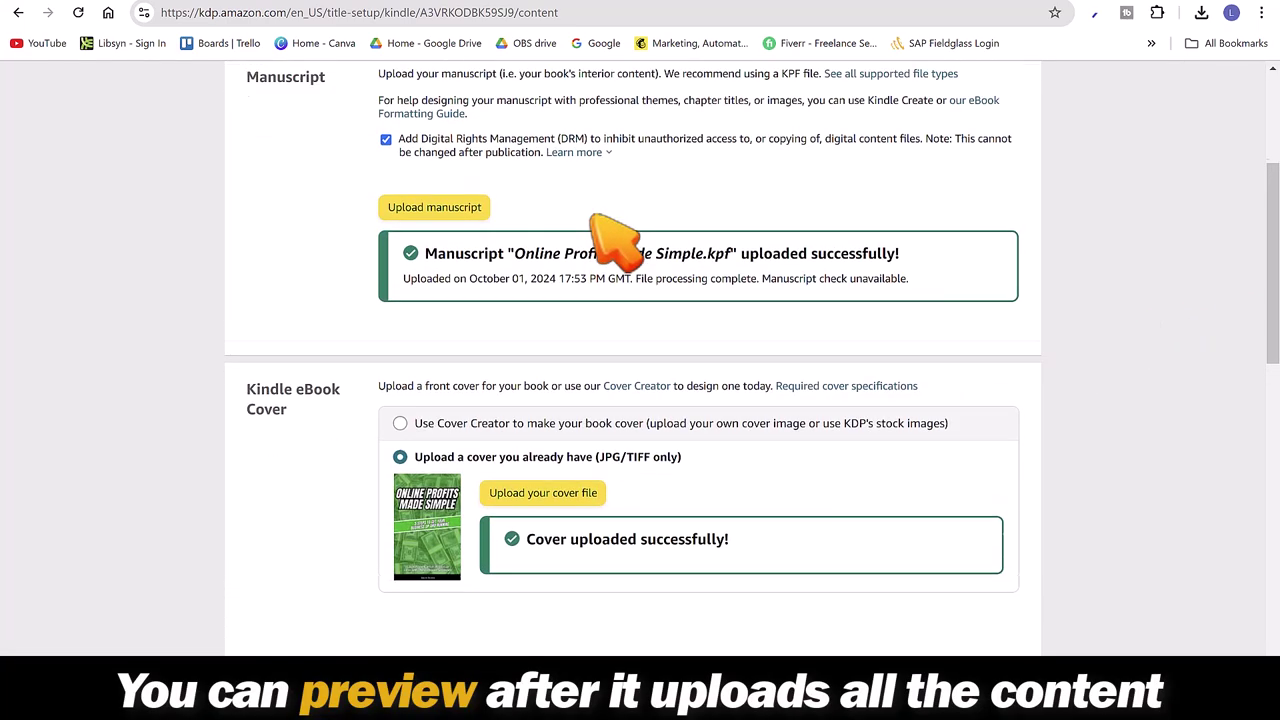
scroll(640, 315, "down", 3)
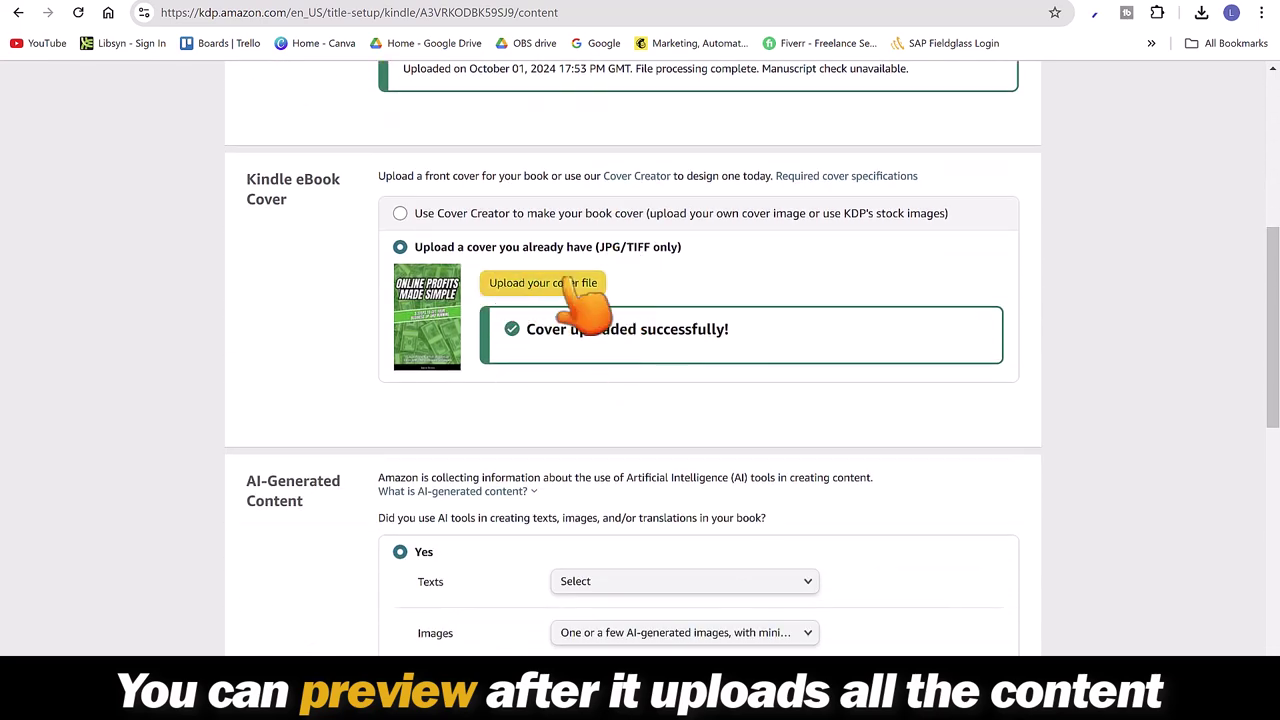
scroll(660, 330, "down", 7)
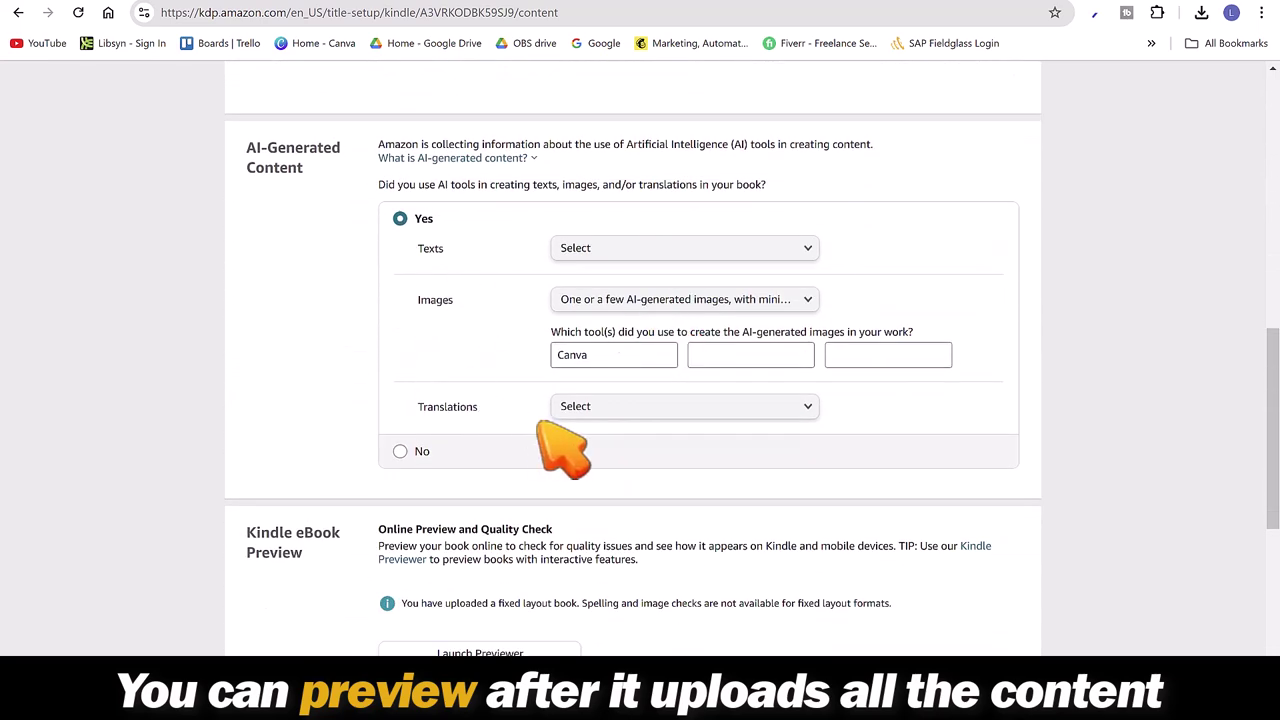
- Launch the online previewer for the eBook and page through the tablet preview from the cover to location 8
scroll(510, 390, "down", 1)
left_click(472, 322)
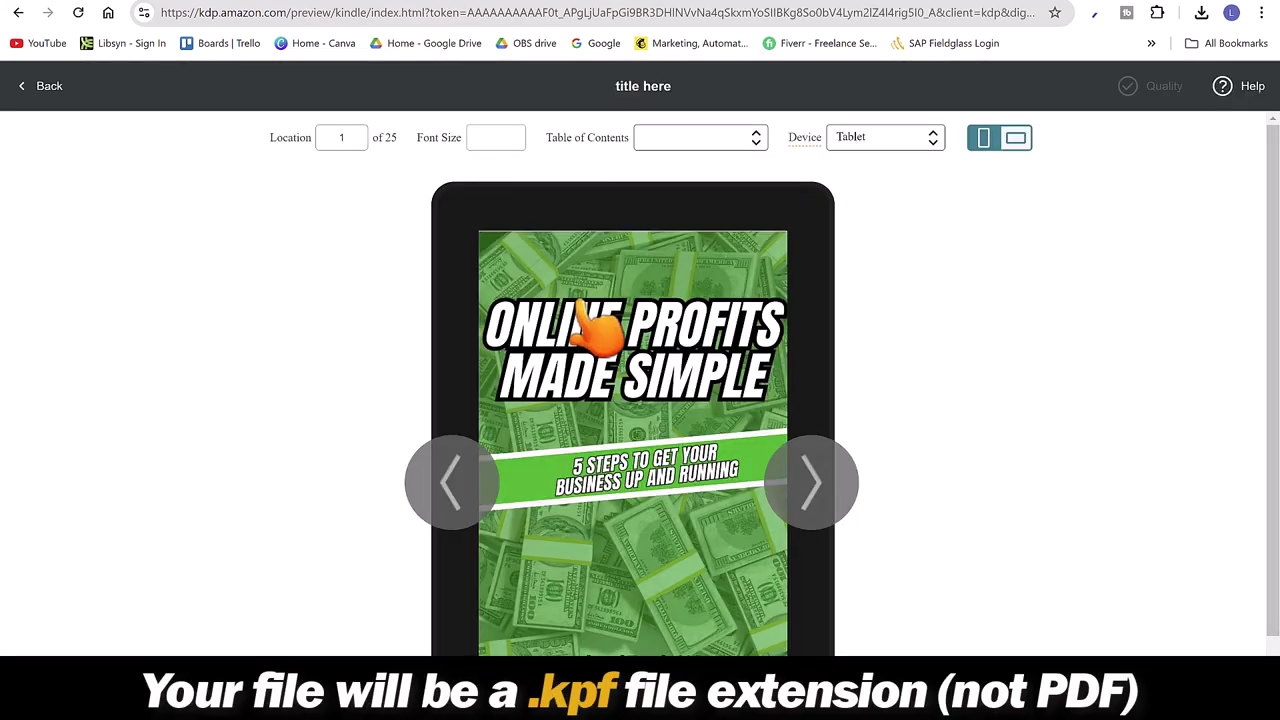
scroll(588, 322, "down", 1)
left_click(814, 403)
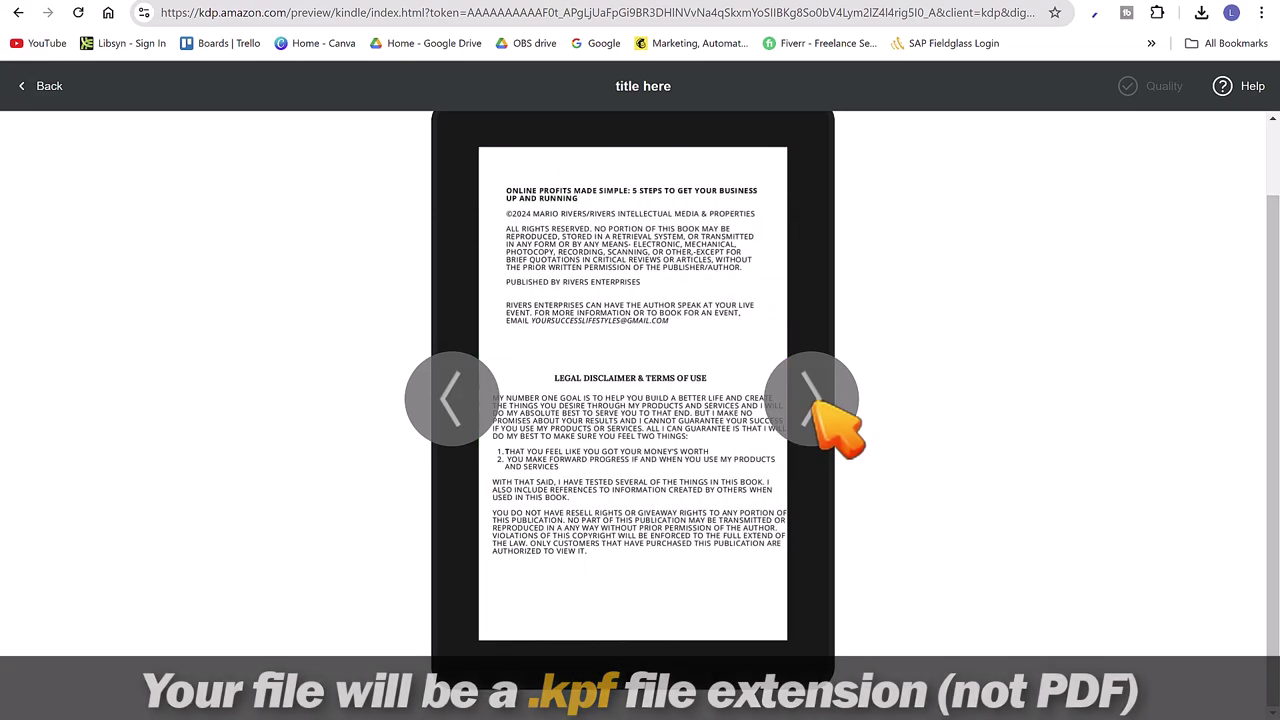
left_click(814, 403)
left_click(814, 403)
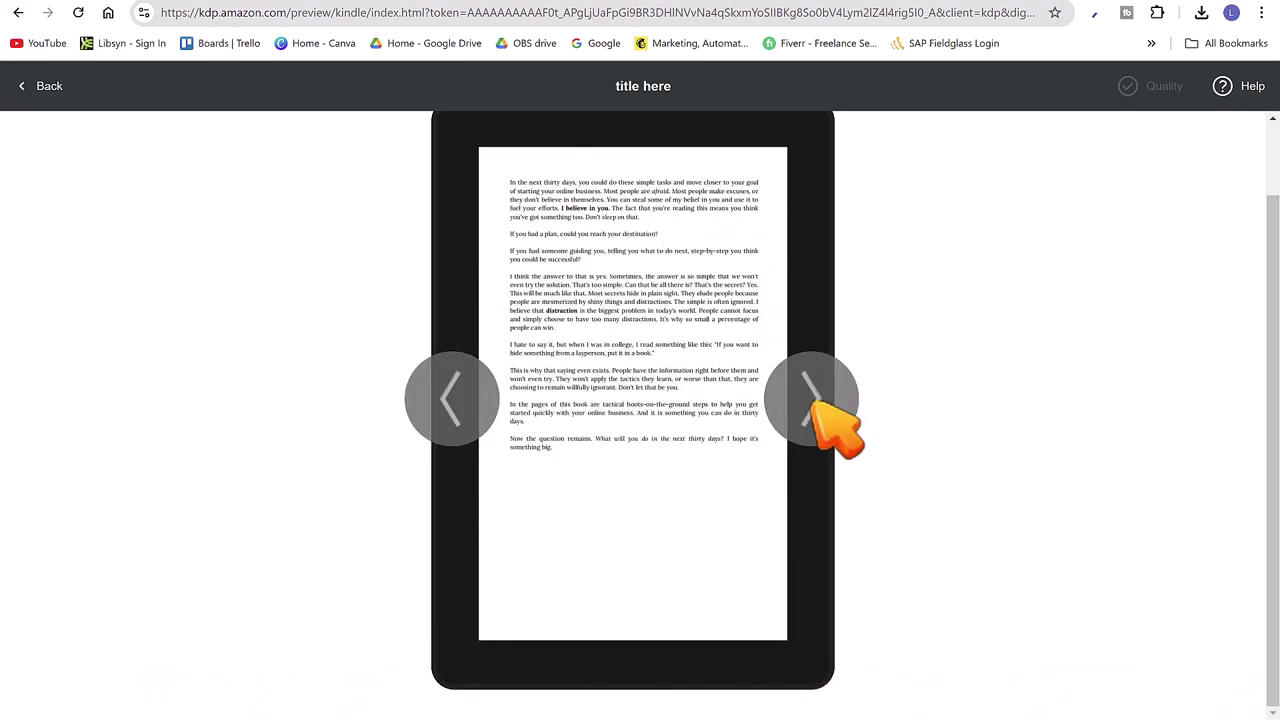
left_click(814, 403)
left_click(814, 403)
left_click(814, 403)
left_click(814, 403)
- Preview the book on the Phone device up to the Chapter 4 title page, and return to the eBook content setup
scroll(270, 150, "up", 1)
left_click(926, 140)
left_click(851, 166)
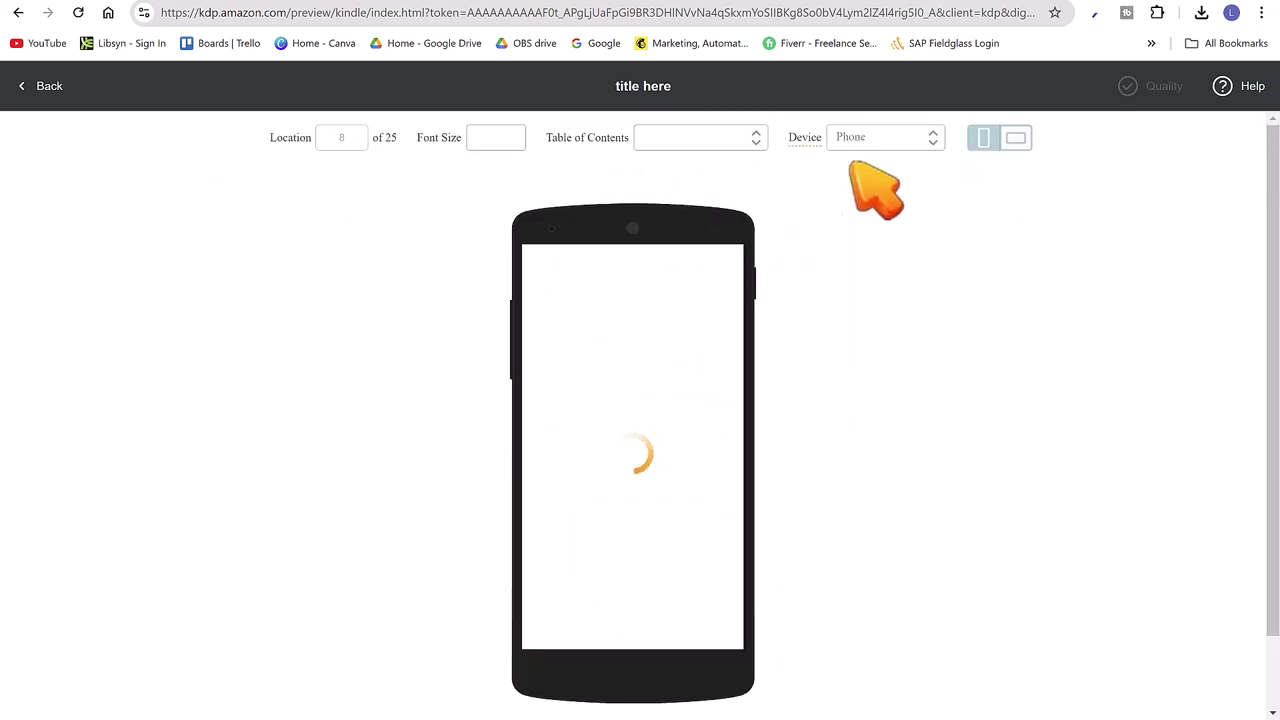
left_click_drag(590, 630, 642, 630)
left_click(750, 428)
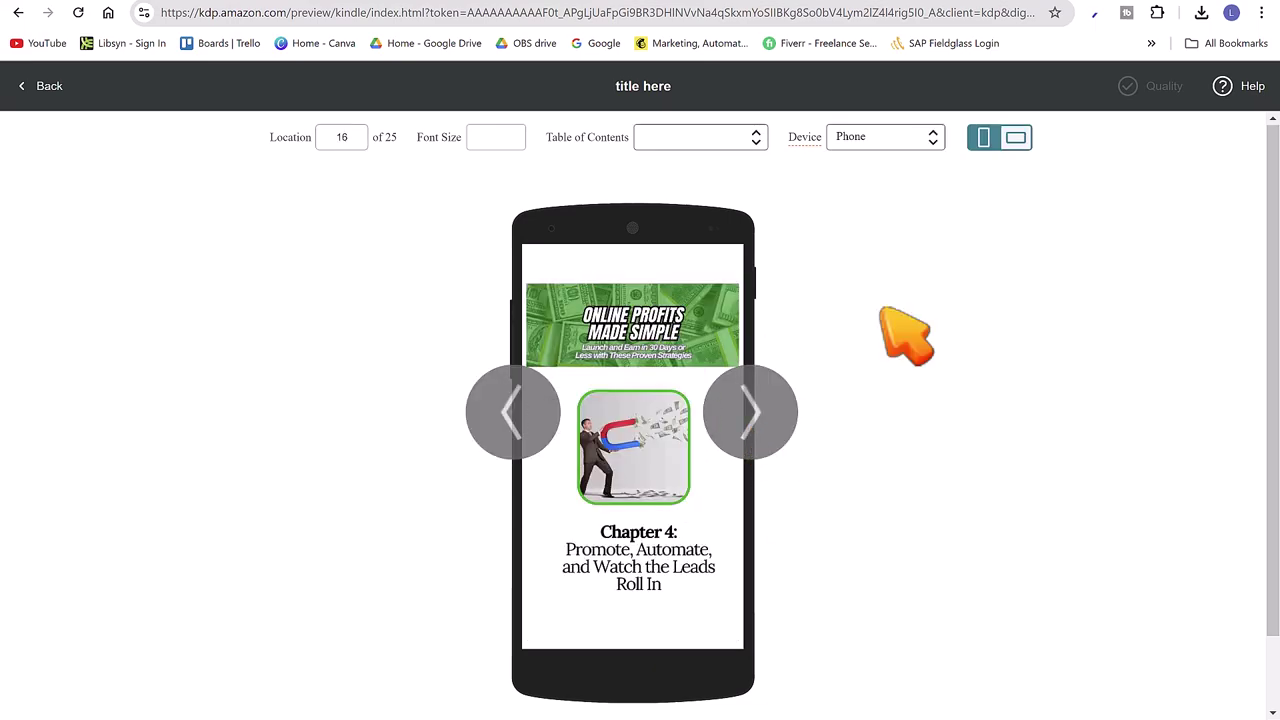
left_click(44, 92)
- Save the Kindle eBook content and continue to the pricing page, leaving the optional ISBN and publisher blank
scroll(524, 357, "down", 4)
scroll(545, 385, "down", 10)
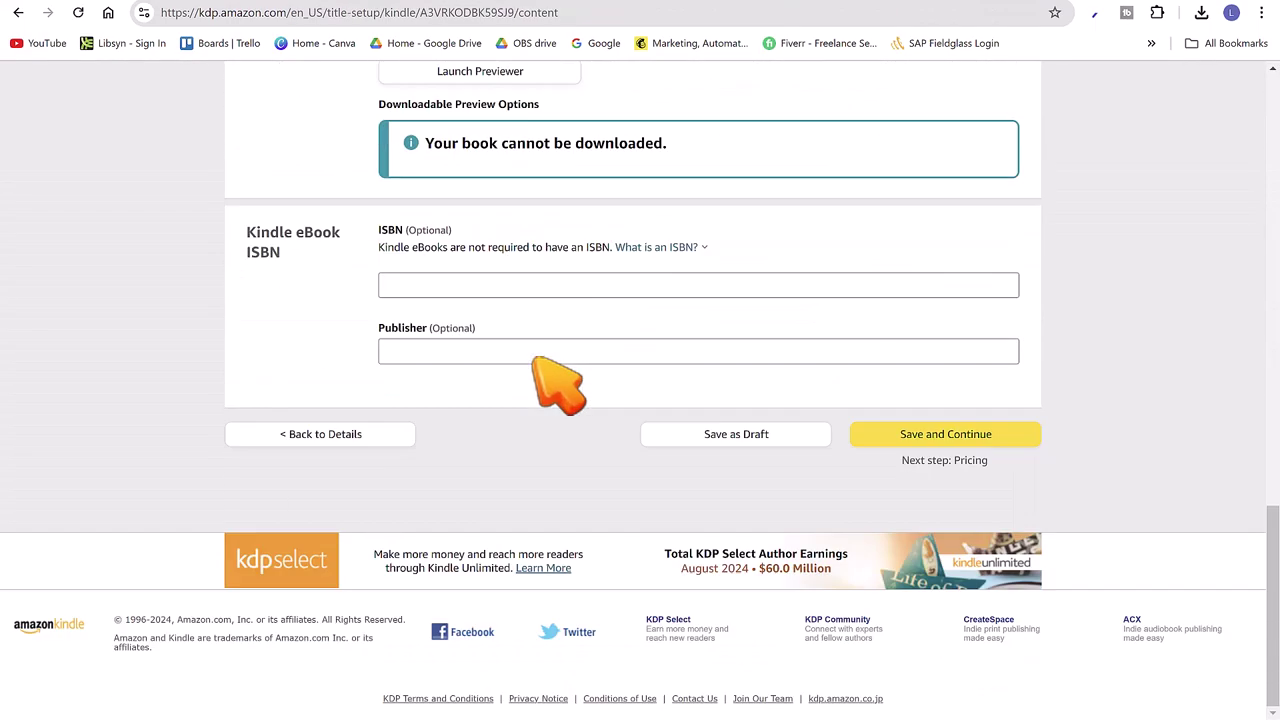
left_click(944, 447)
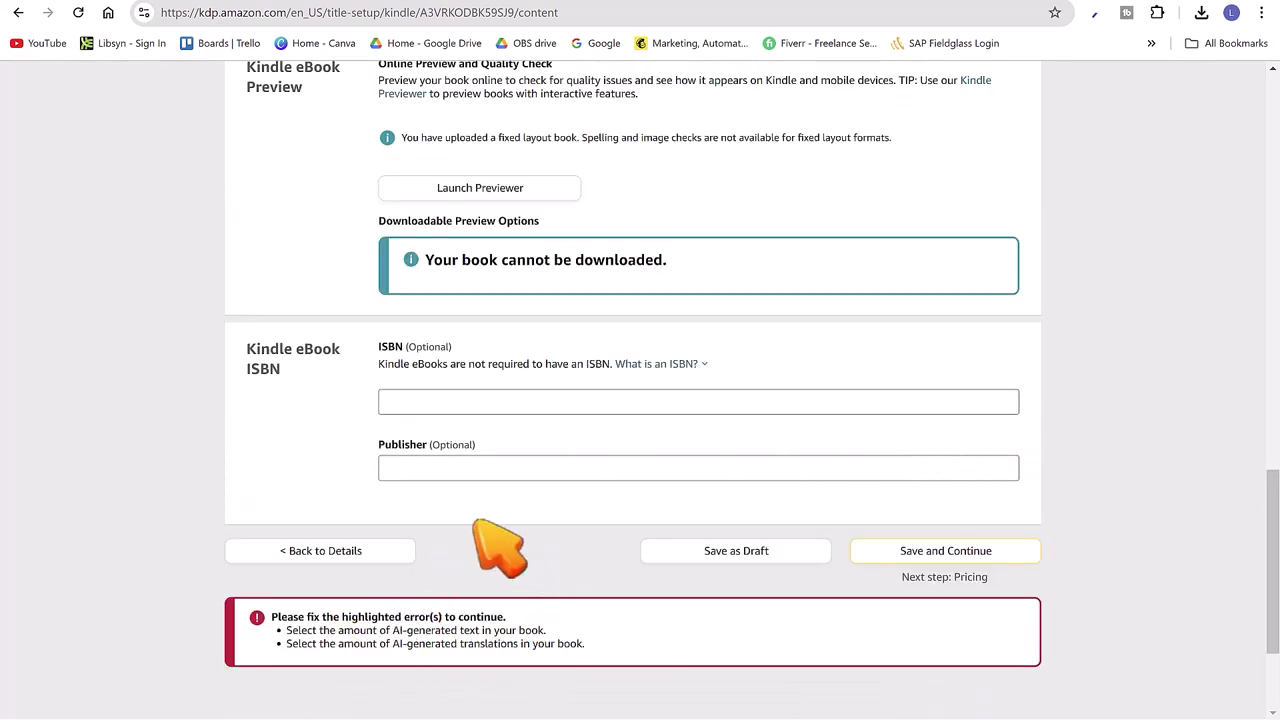
scroll(690, 440, "down", 3)
left_click(915, 365)
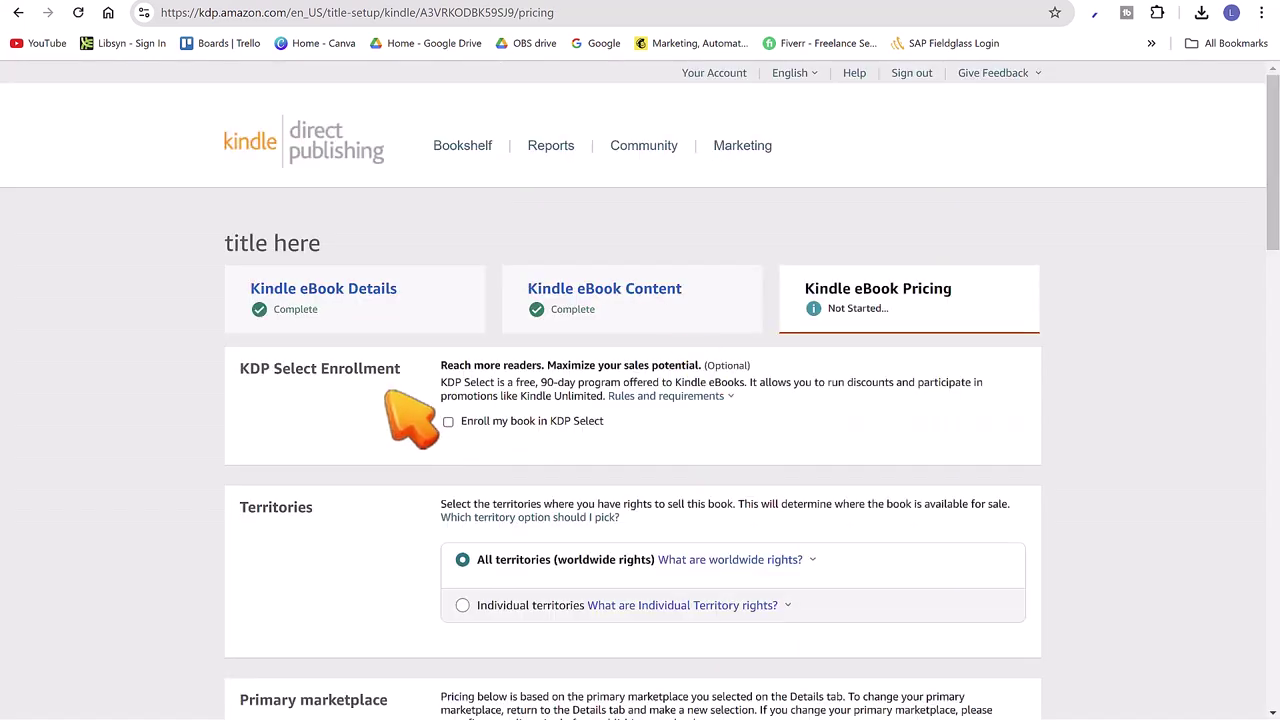
- Choose the 70% royalty plan and set the Amazon.com list price to 9.99 USD, keeping worldwide rights
scroll(485, 340, "down", 3)
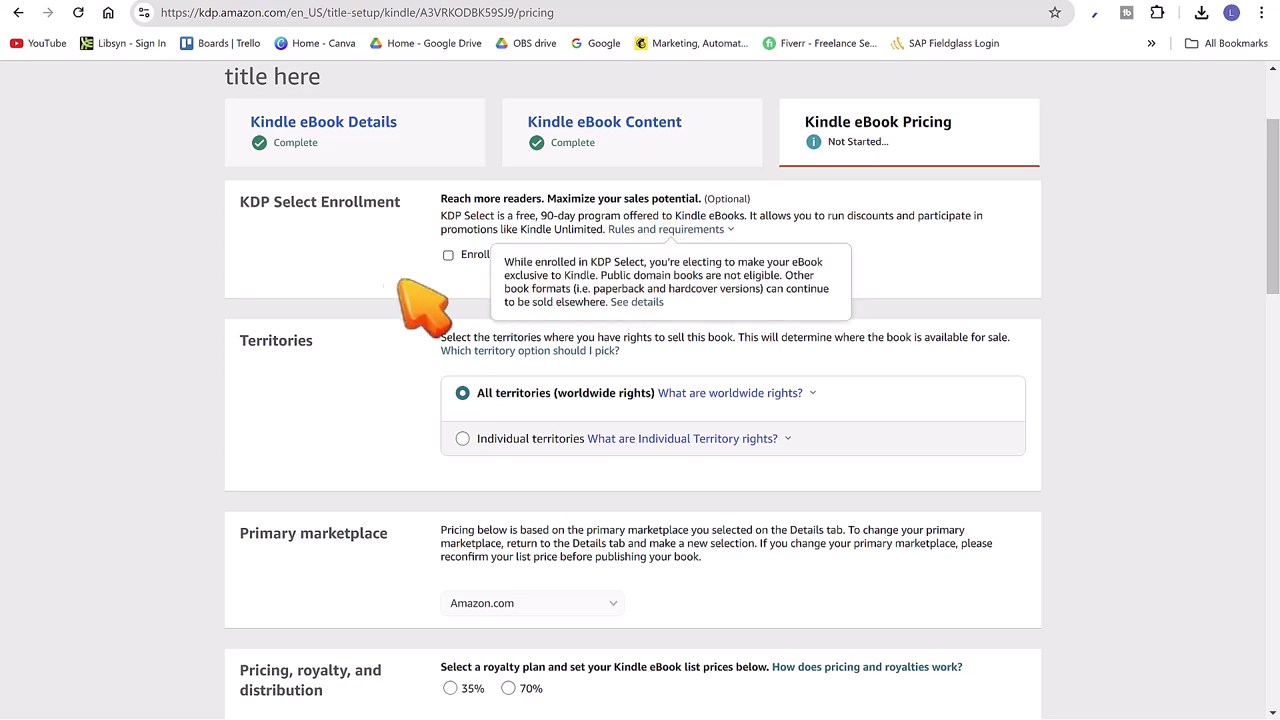
scroll(400, 290, "down", 2)
scroll(410, 260, "down", 2)
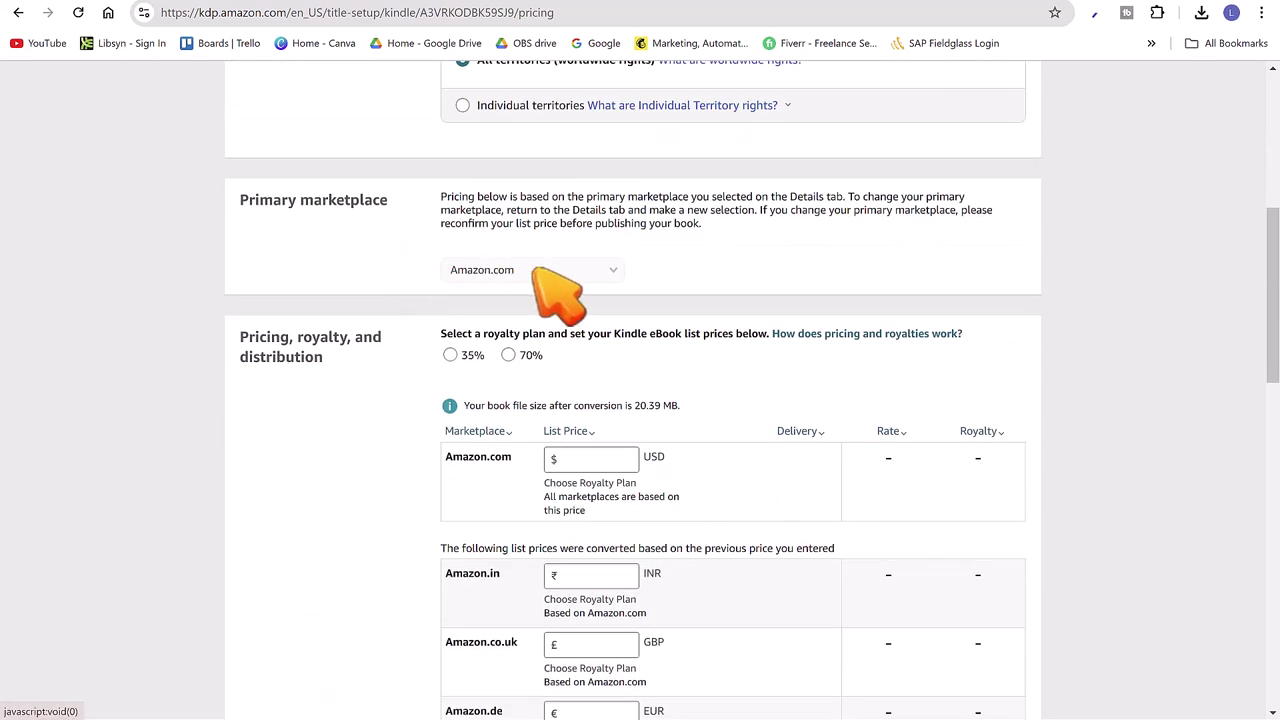
scroll(480, 300, "down", 2)
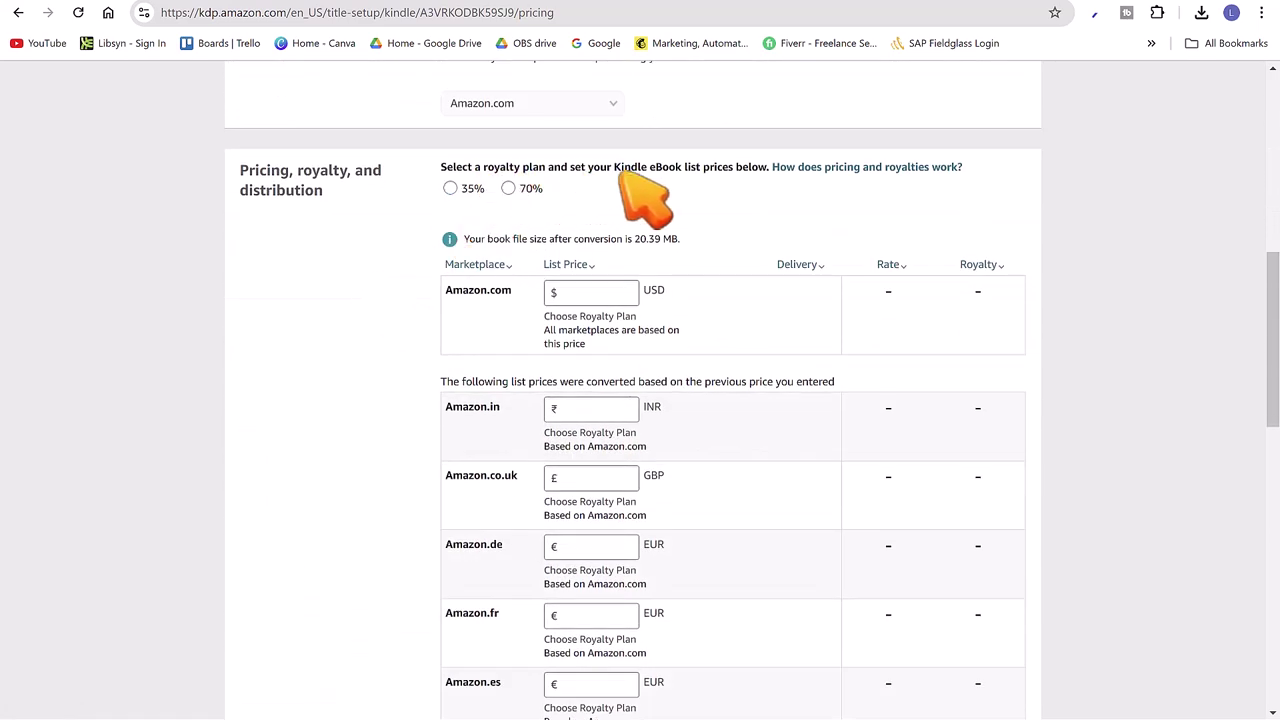
left_click(508, 188)
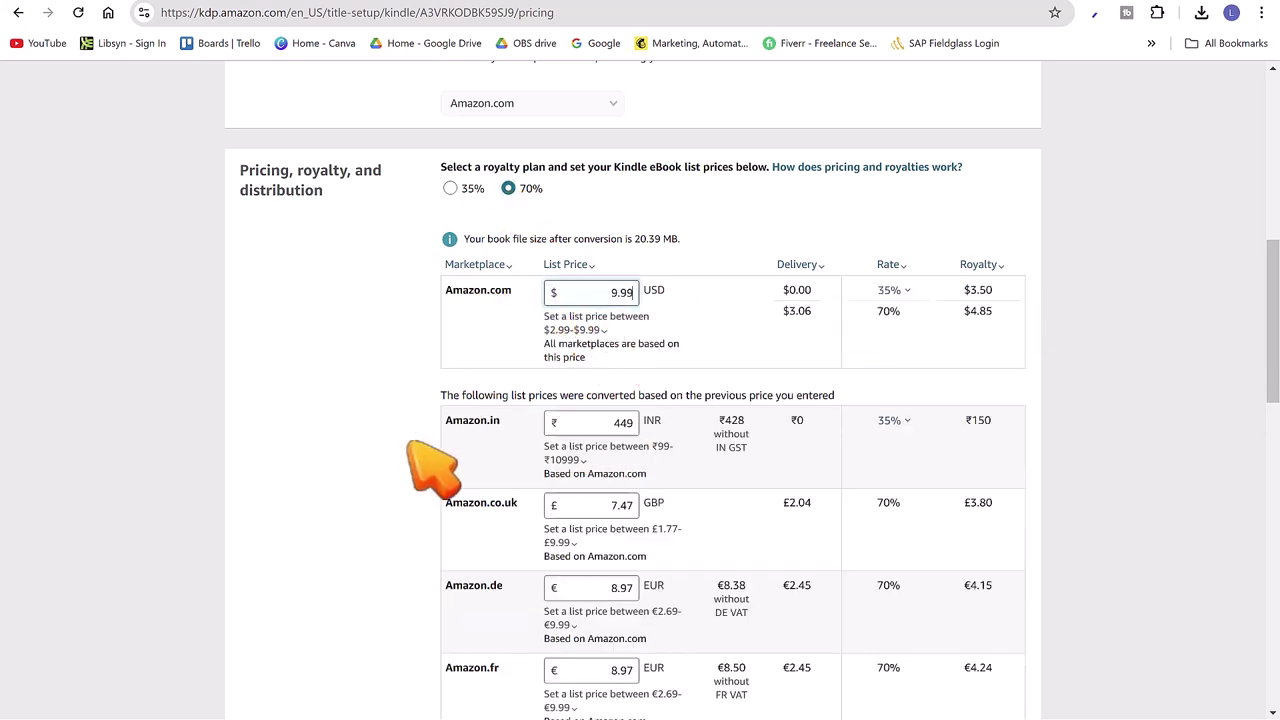
scroll(607, 412, "down", 12)
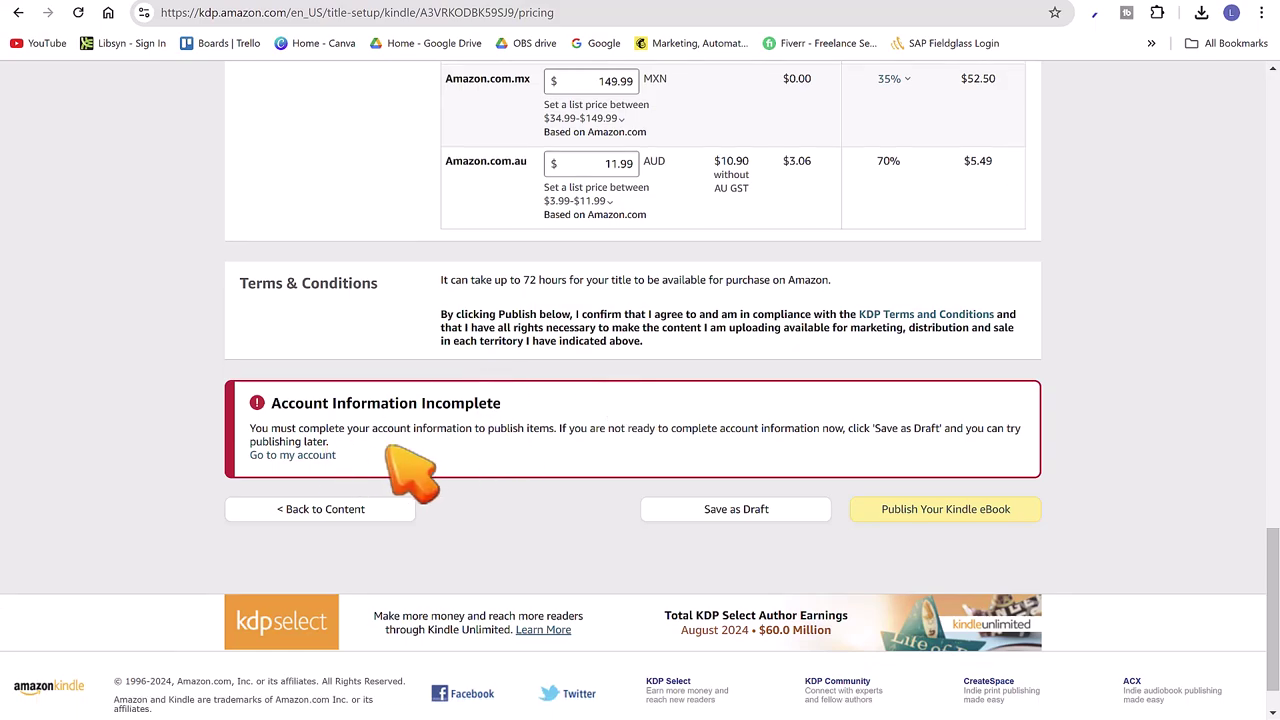